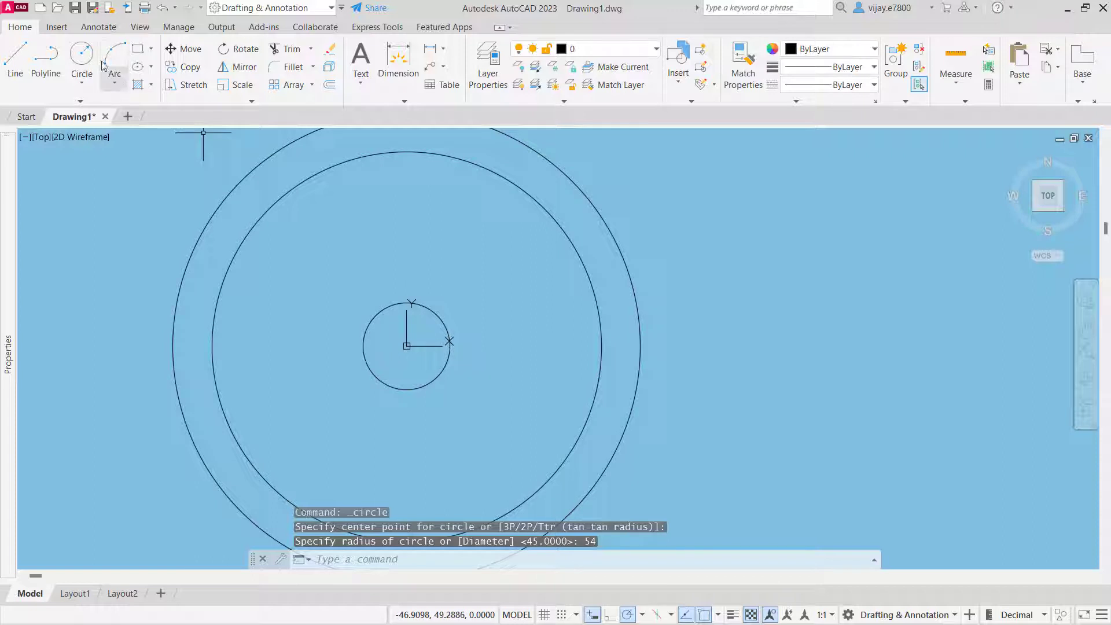
left_click(15, 58)
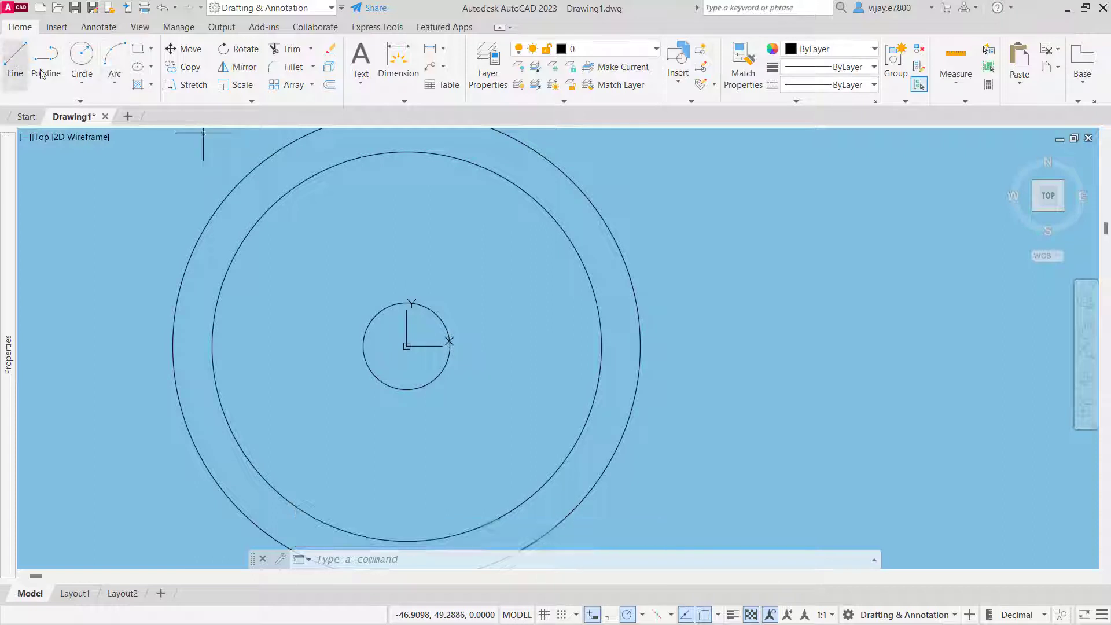
left_click(407, 346)
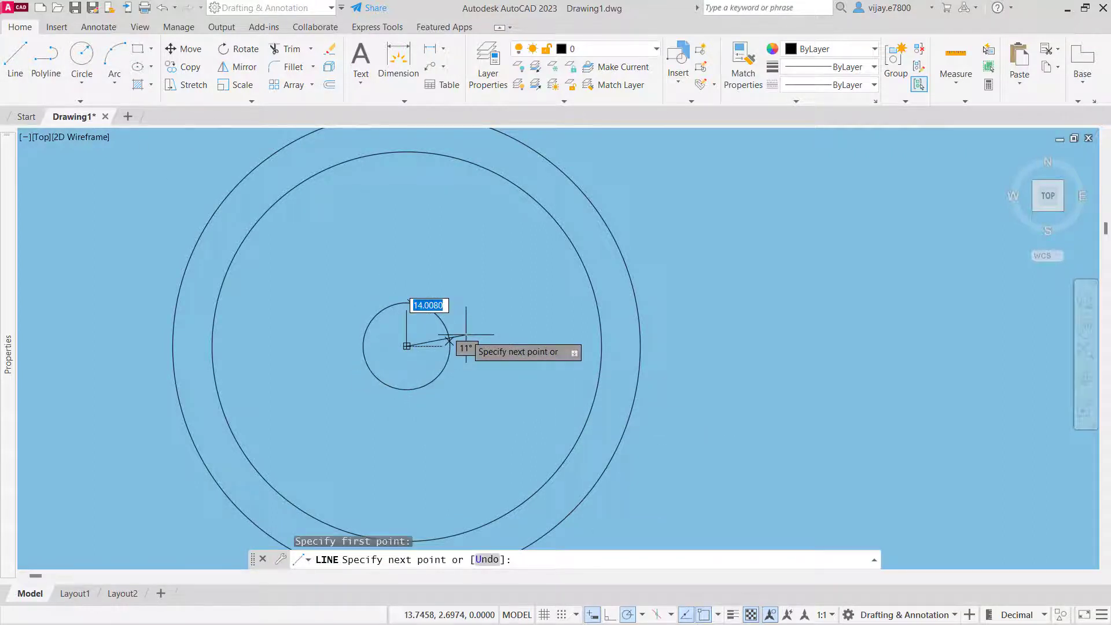
key("Escape")
Step: Draw a 40-unit line from the origin 0,0 at an angle of 0 degrees
right_click(367, 257)
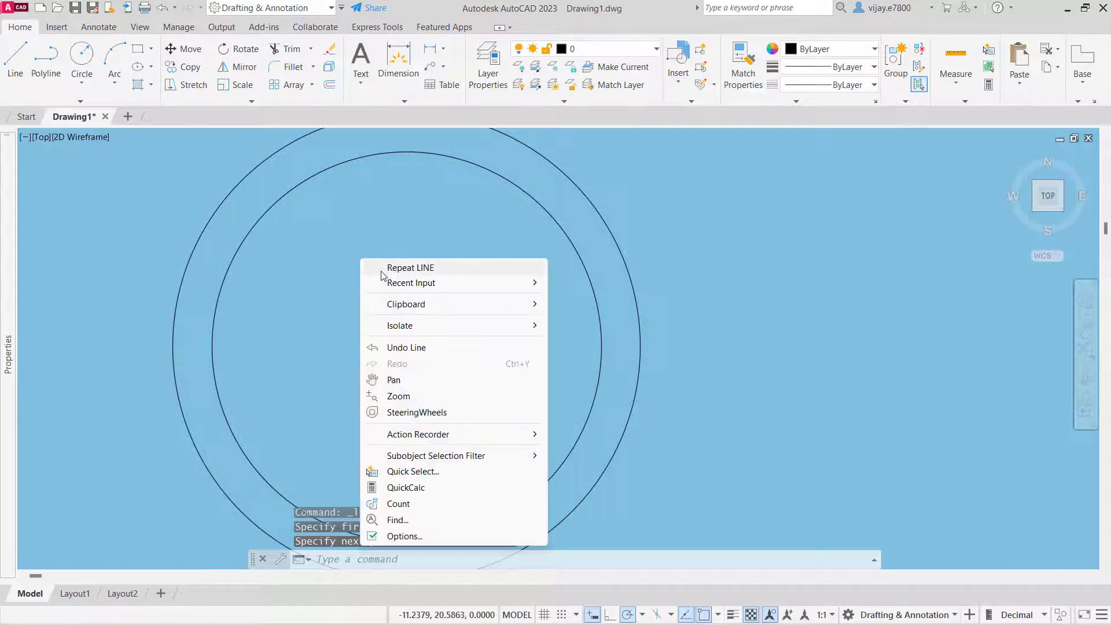
left_click(386, 264)
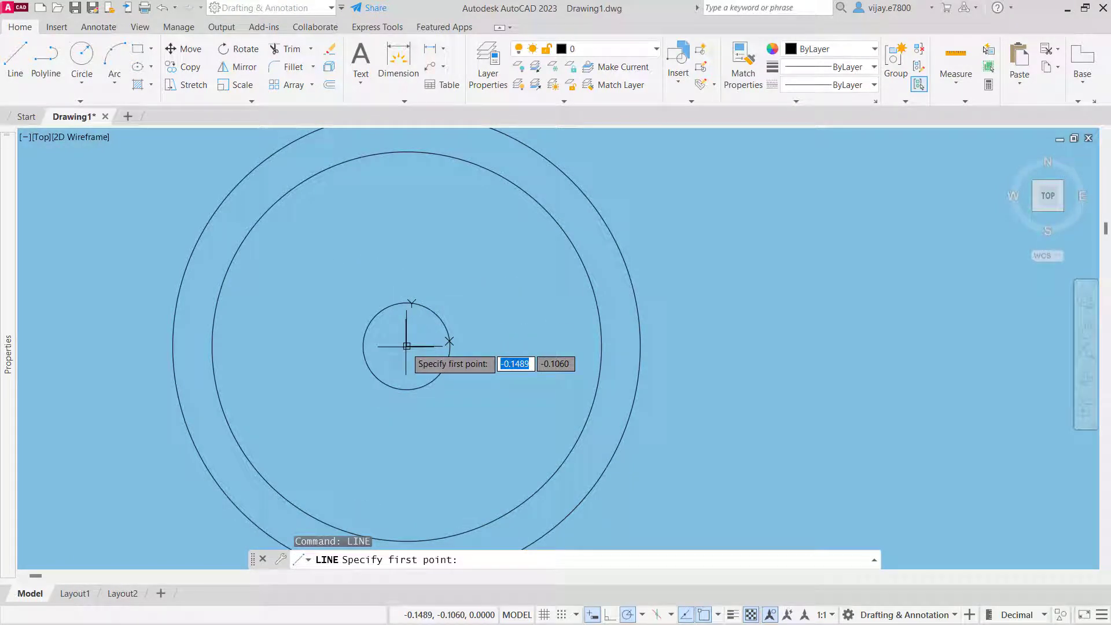
type("0")
key("Tab")
type("0")
key("Return")
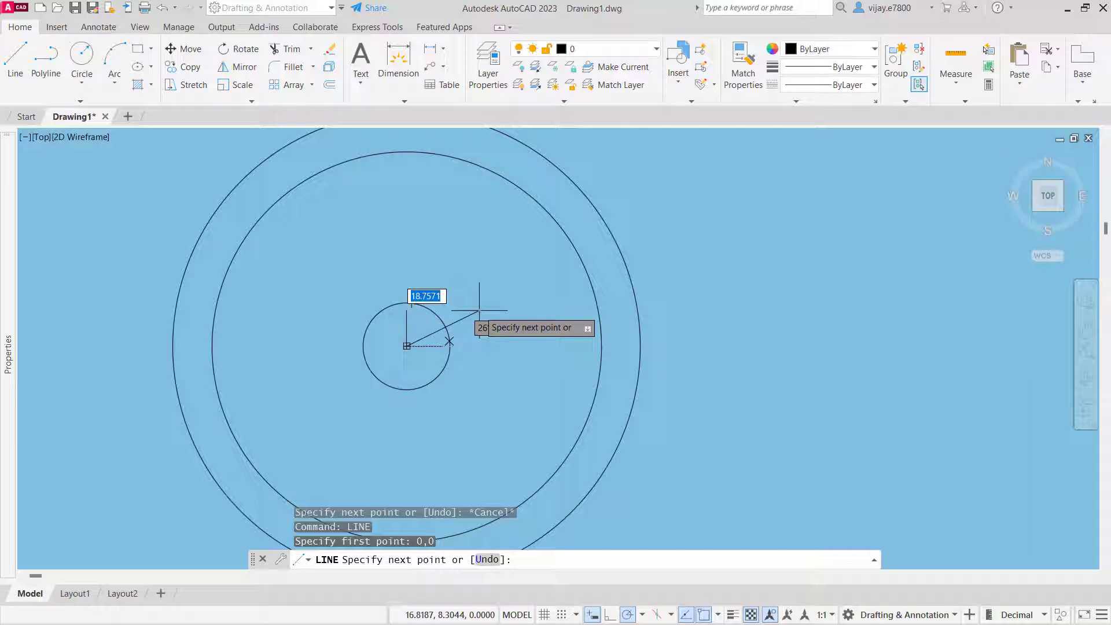
type("@")
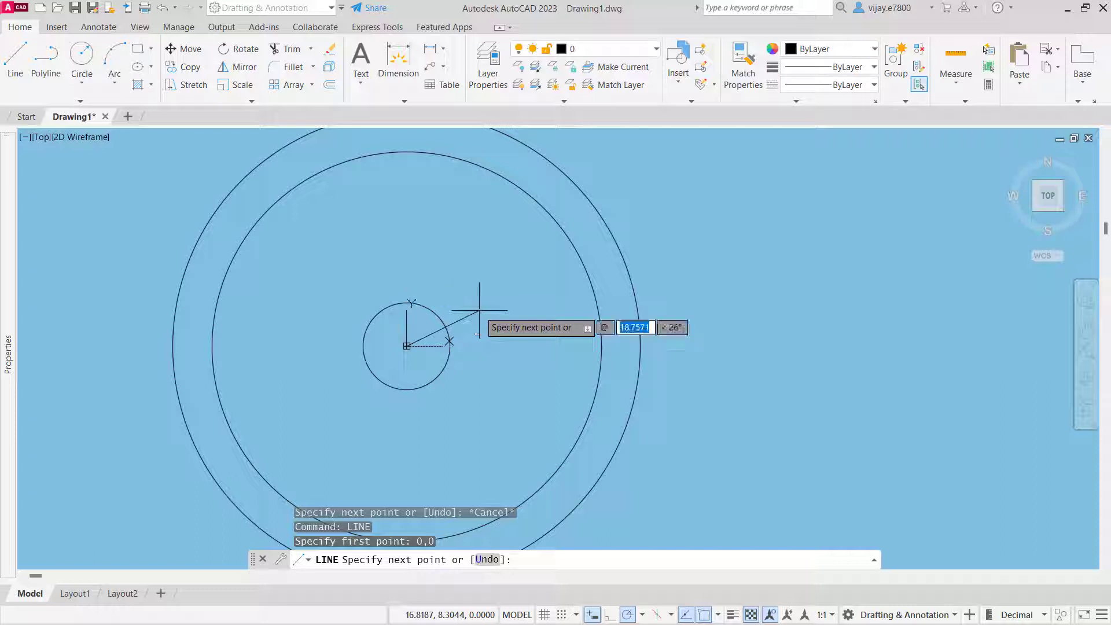
type("40")
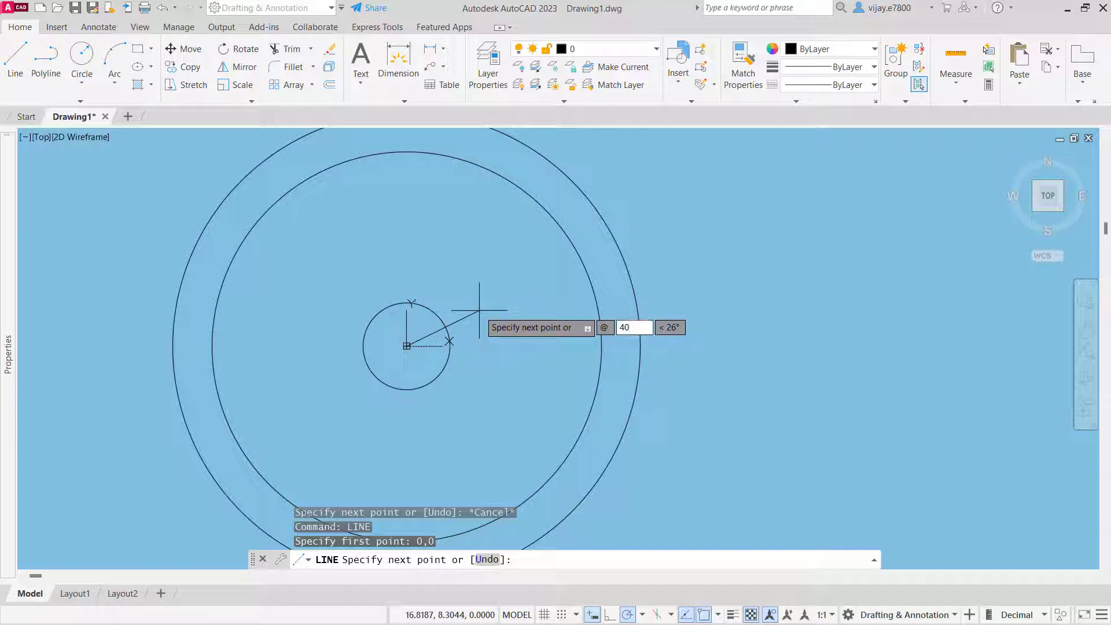
key("Tab")
type("0")
key("Return")
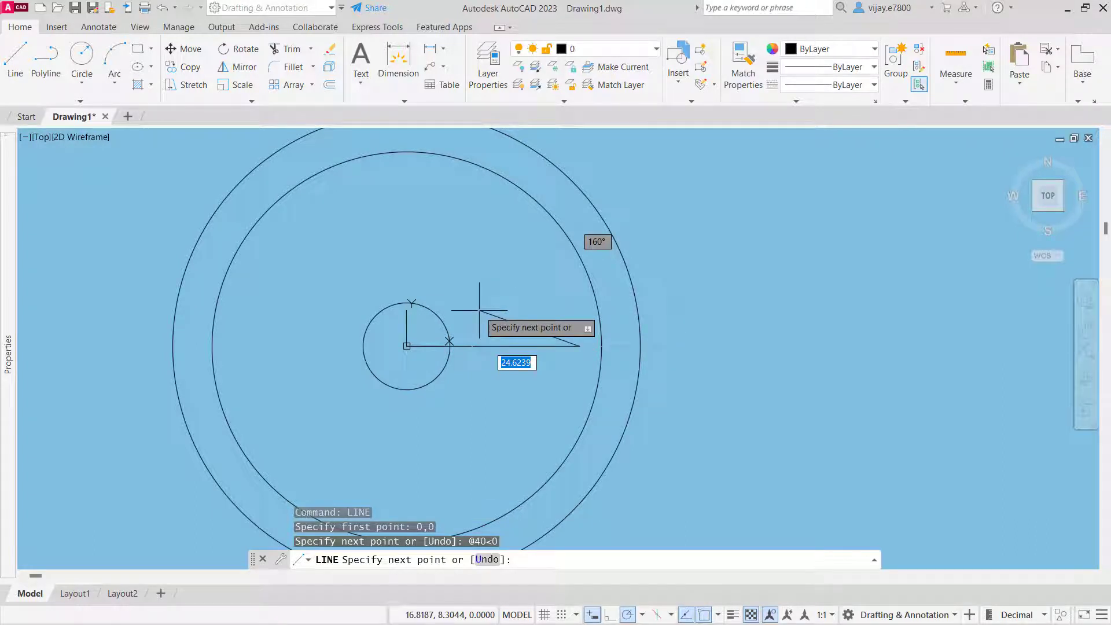
right_click(479, 311)
left_click(510, 318)
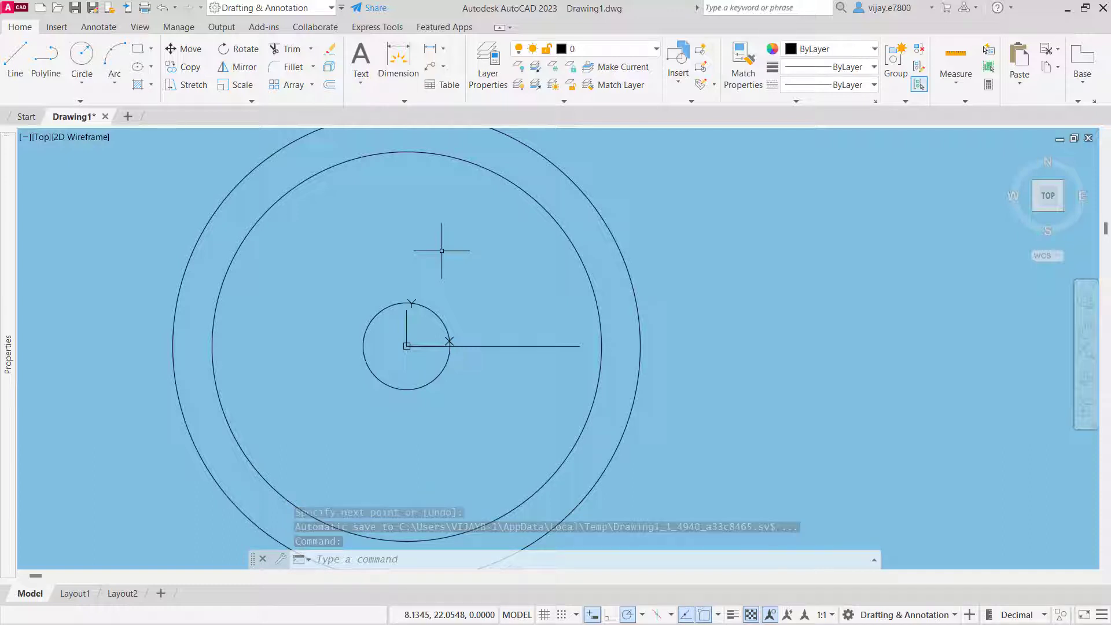
Step: Draw a second 40-unit line from the origin 0,0 at an angle of 45 degrees
type("l")
key("Return")
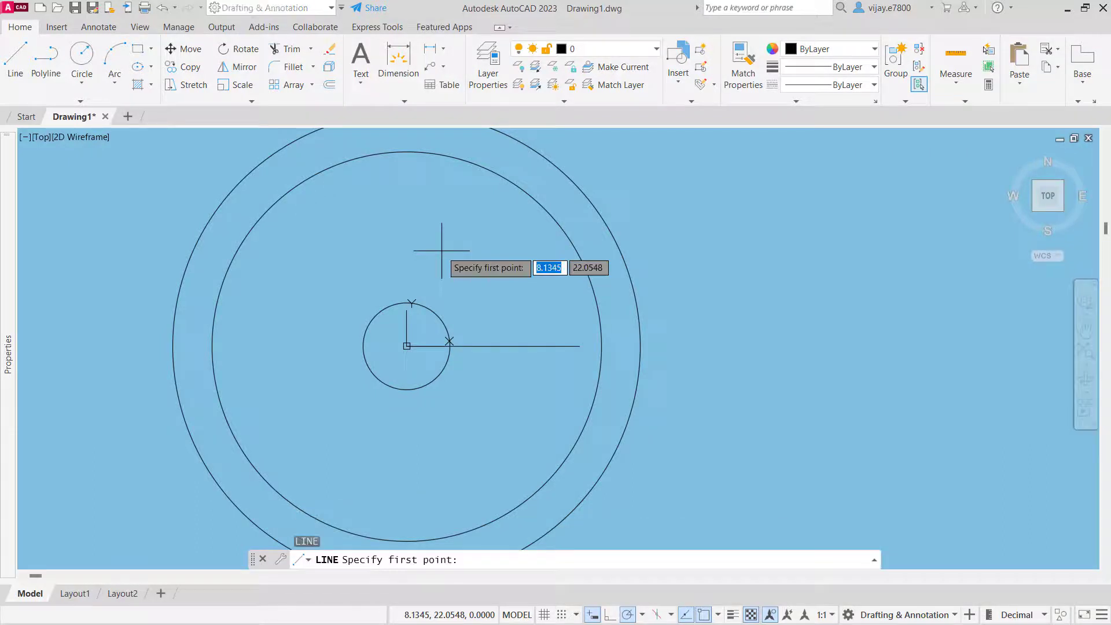
type("0,0")
key("Return")
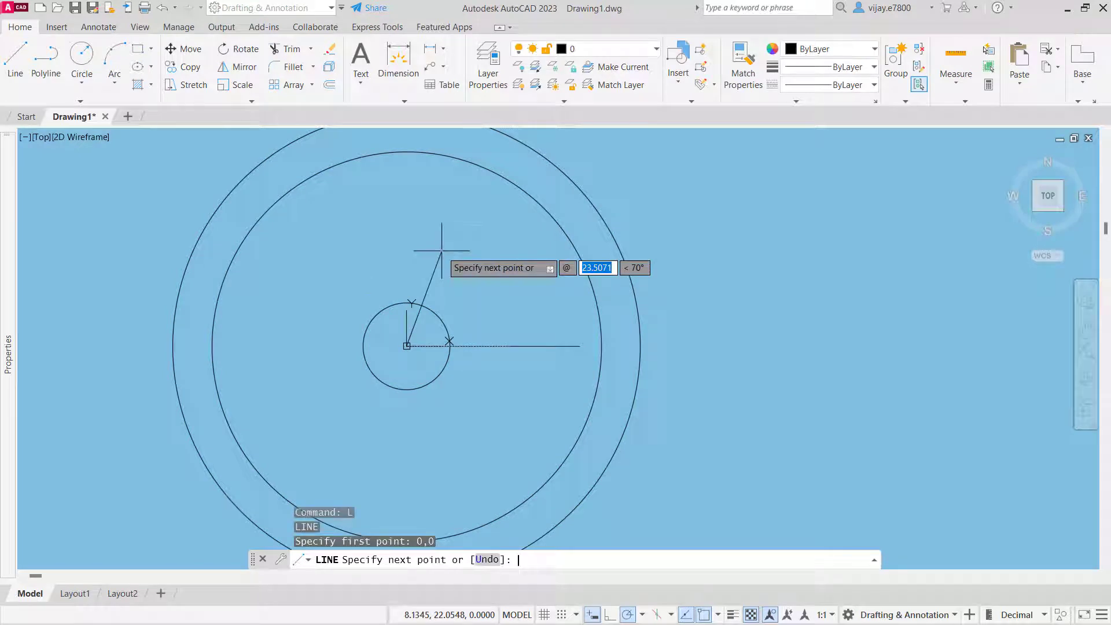
type("40")
key("Tab")
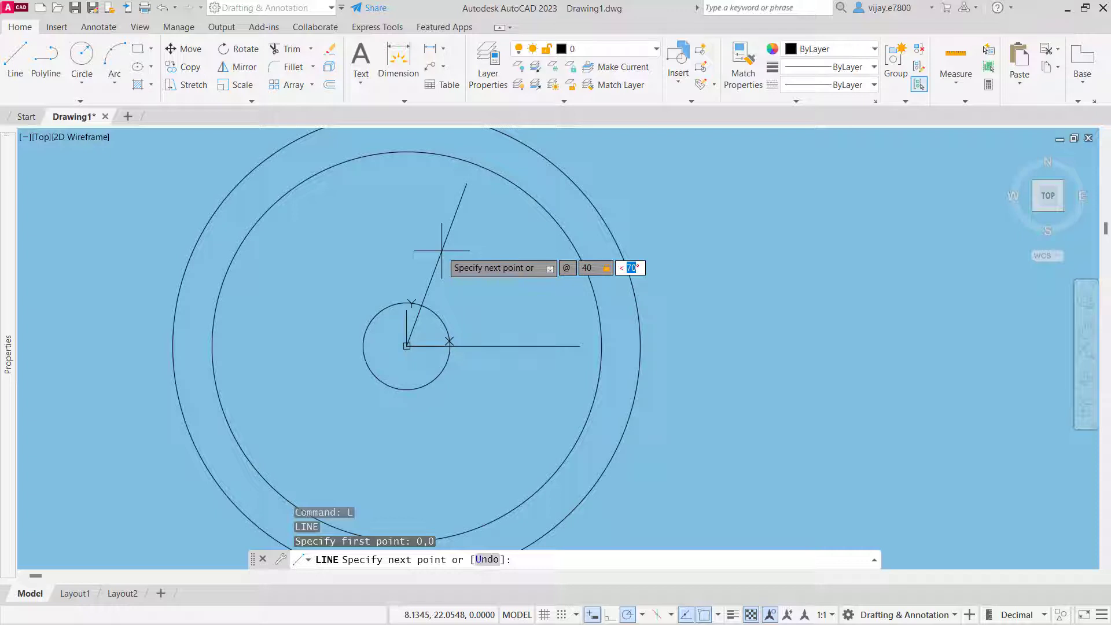
type("45")
key("Return")
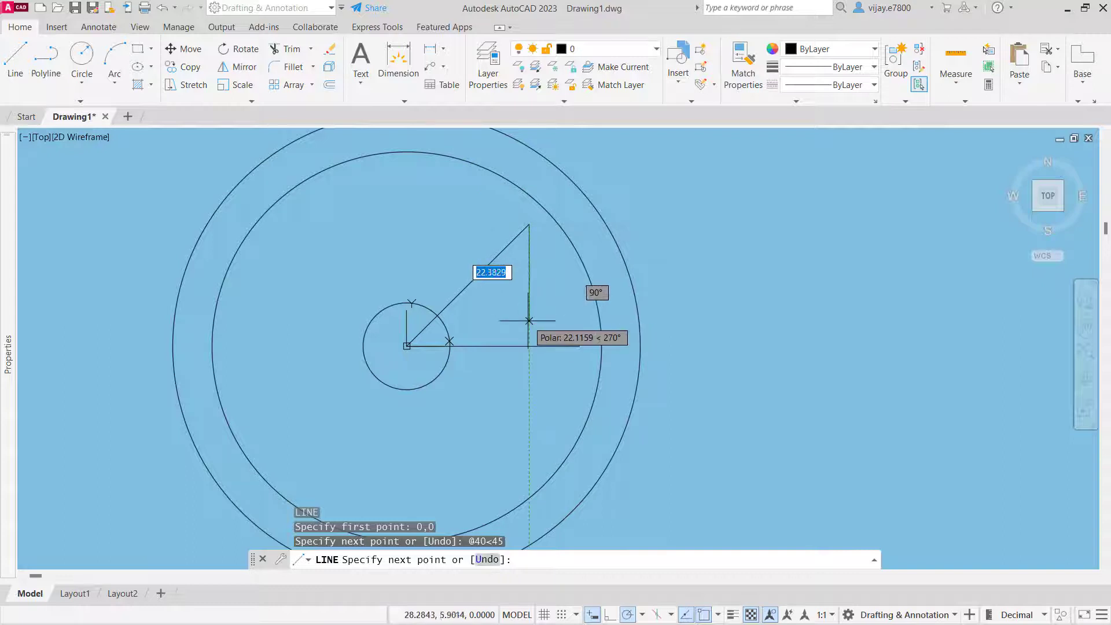
Step: Continue from the end of the 45-degree line with a vertical line straight down onto the horizontal line
left_click(528, 346)
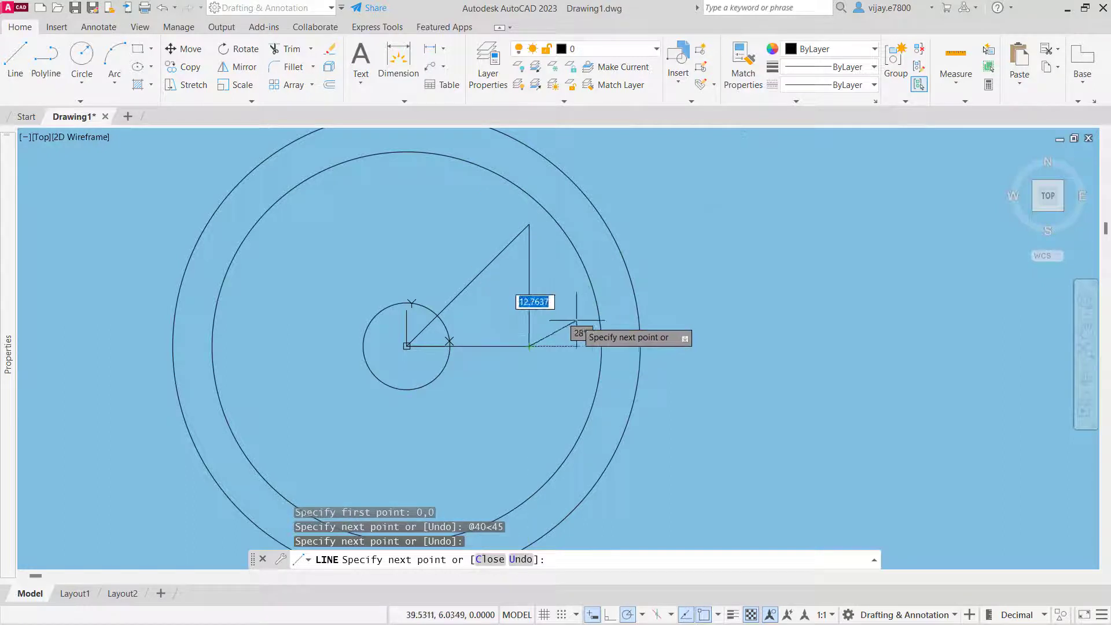
right_click(562, 320)
left_click(581, 327)
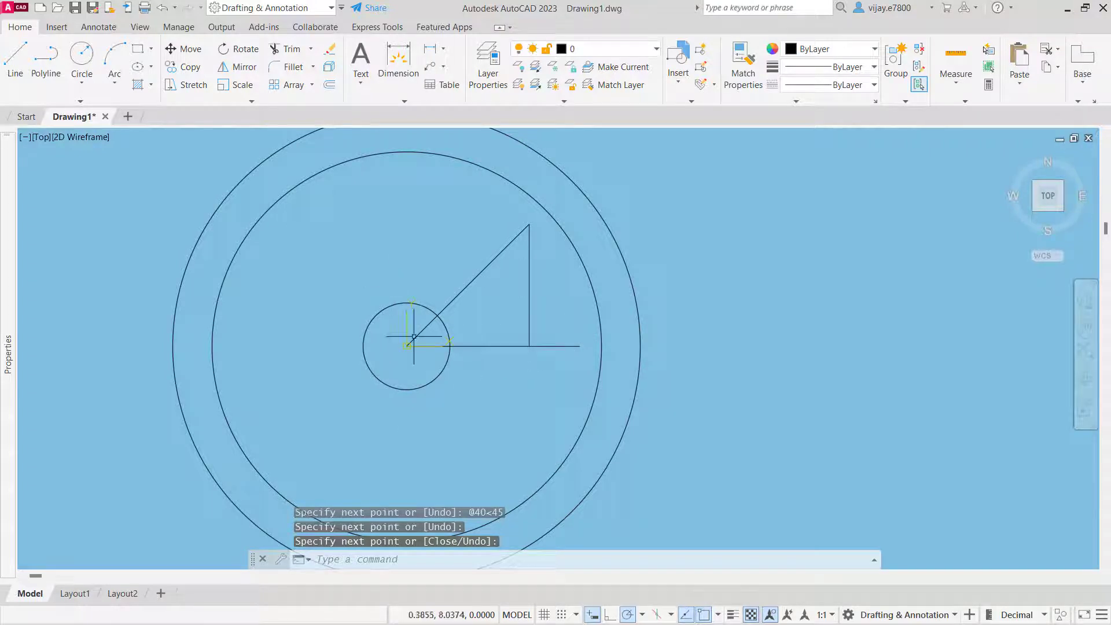
Step: Trim both lines inside the small circle and the part of the horizontal line extending beyond the vertical line
left_click(287, 50)
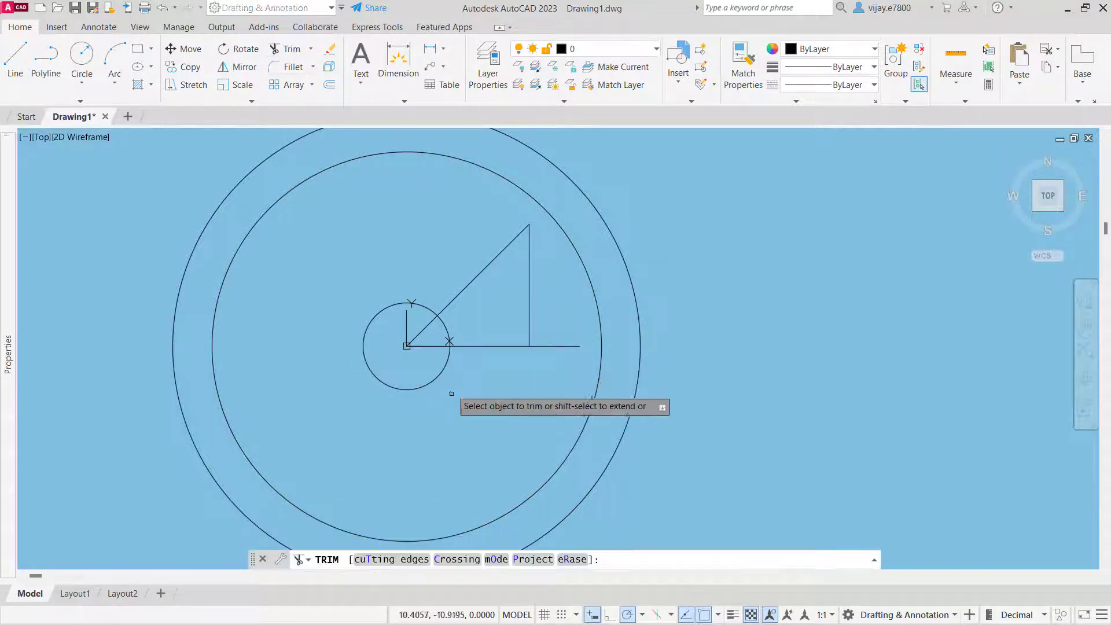
left_click(429, 359)
left_click(409, 304)
key("Return")
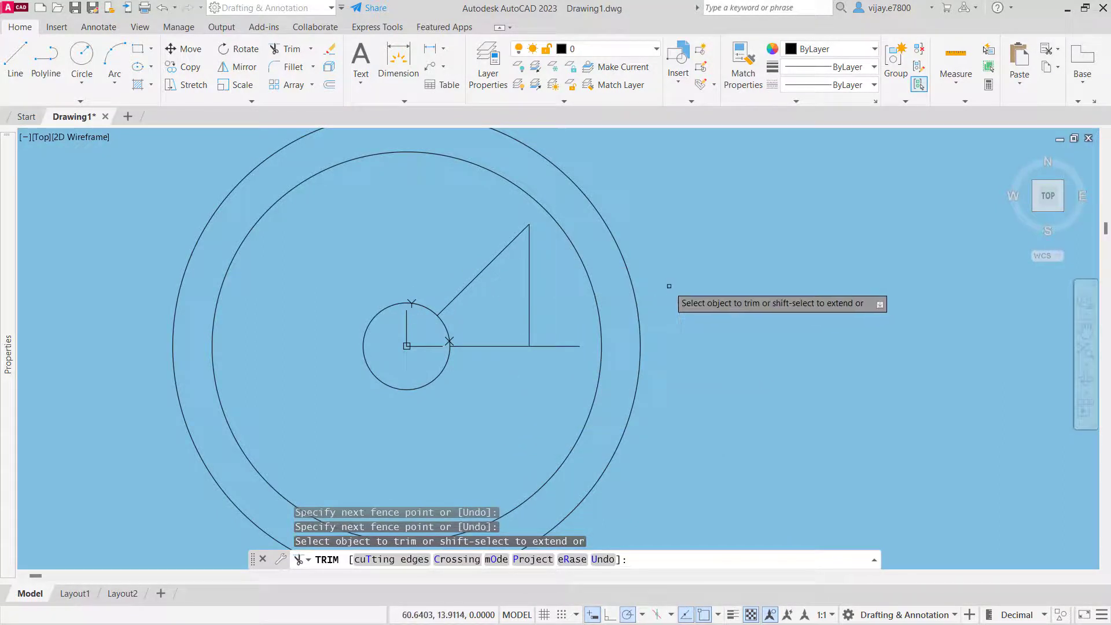
left_click(557, 346)
right_click(800, 277)
left_click(816, 287)
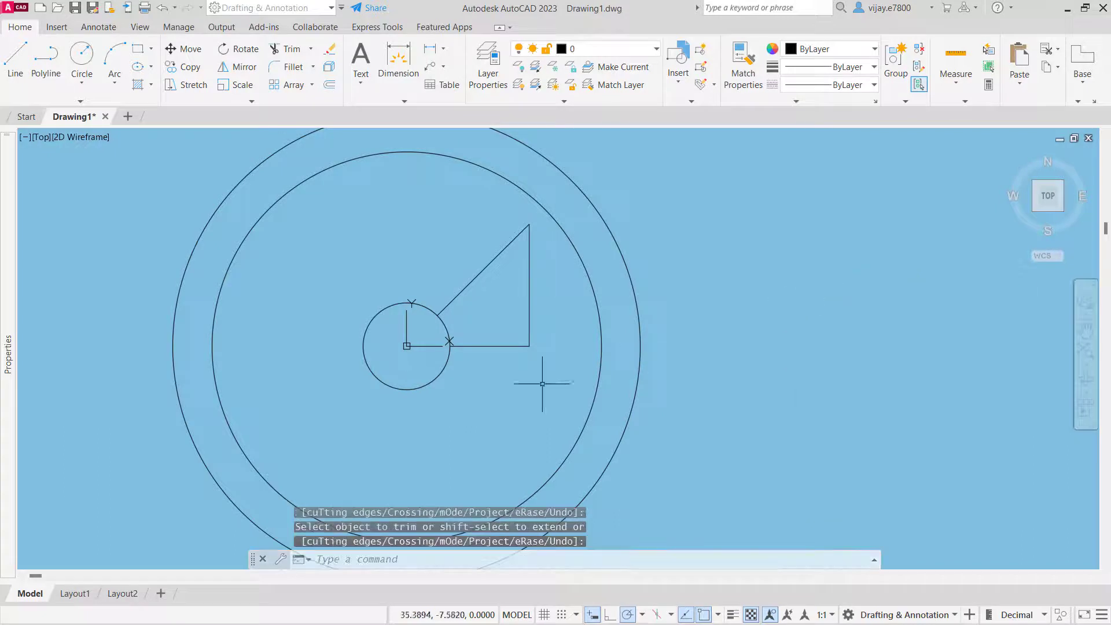
left_click(572, 338)
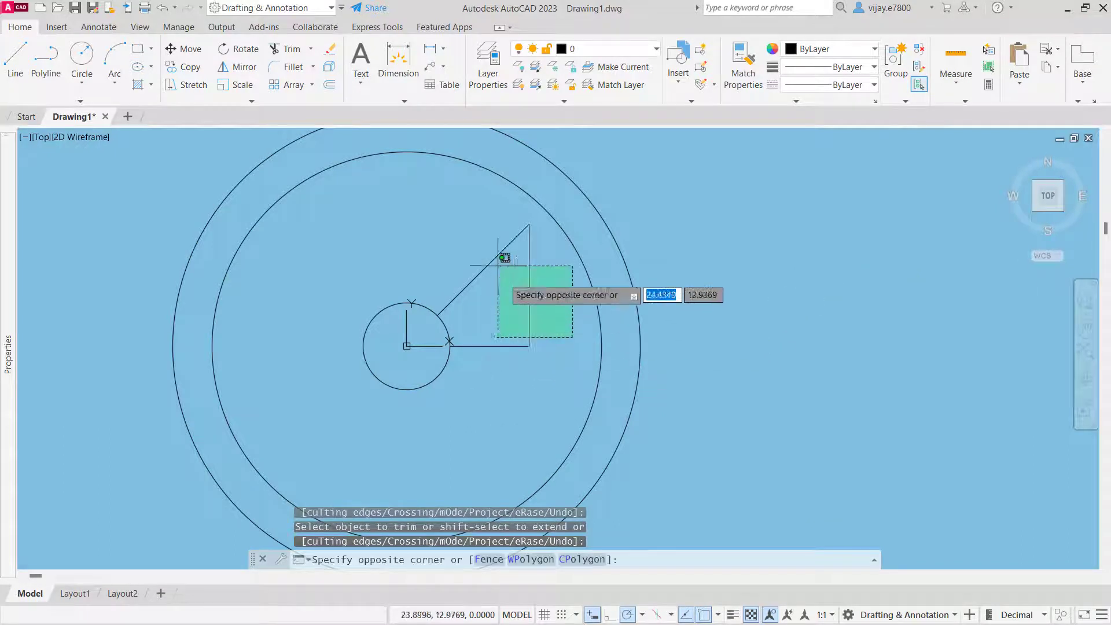
left_click(488, 236)
key("Escape")
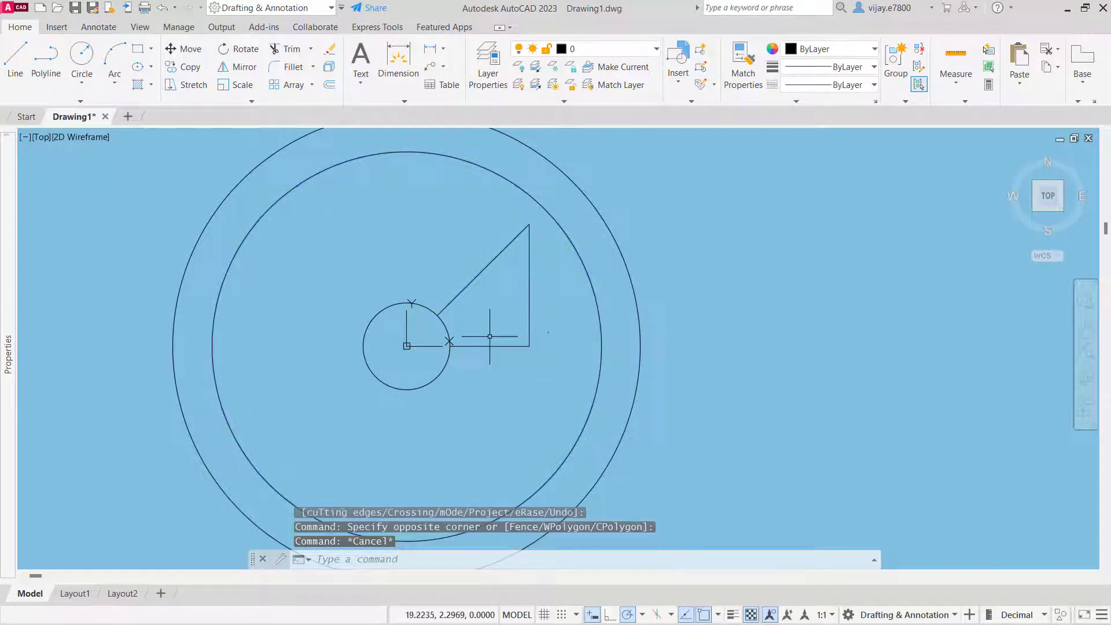
left_click(548, 360)
left_click(487, 252)
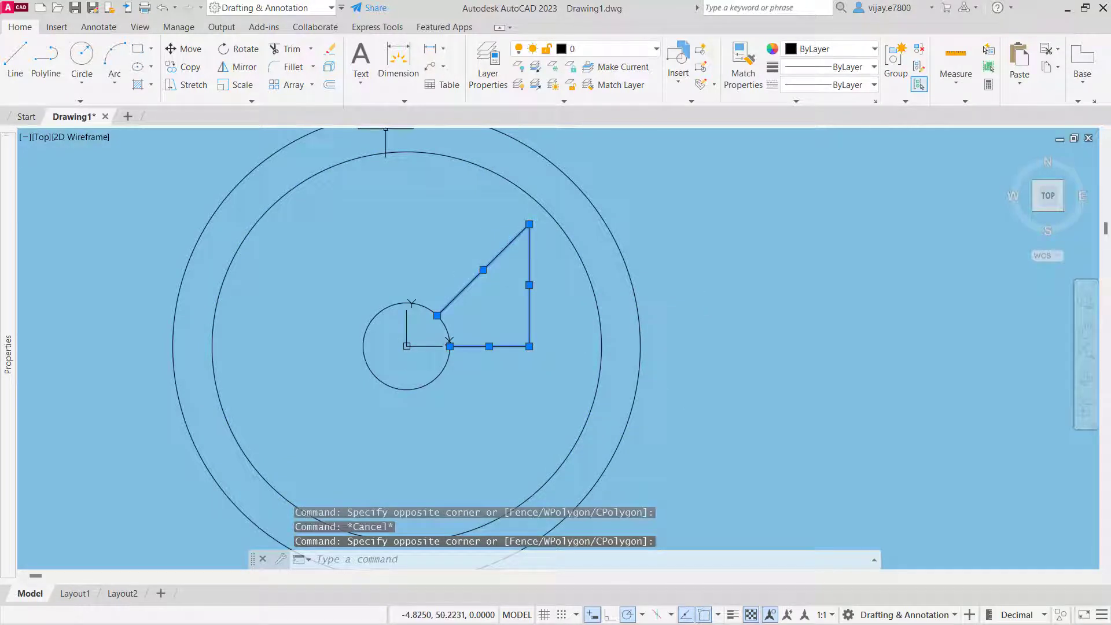
left_click(313, 90)
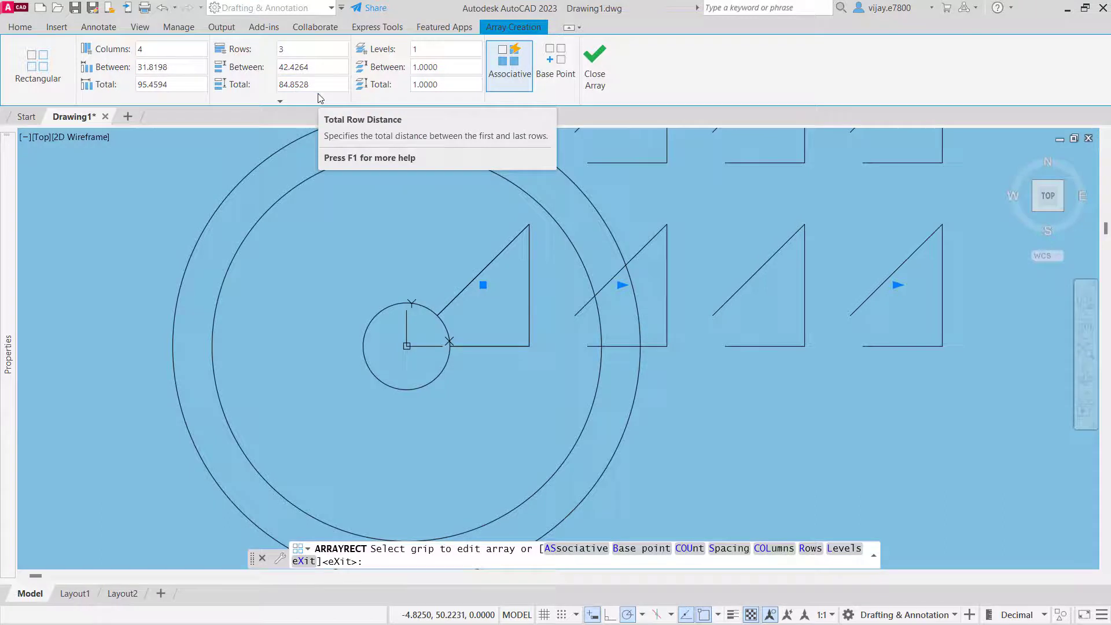
key("Escape")
key("ctrl+z")
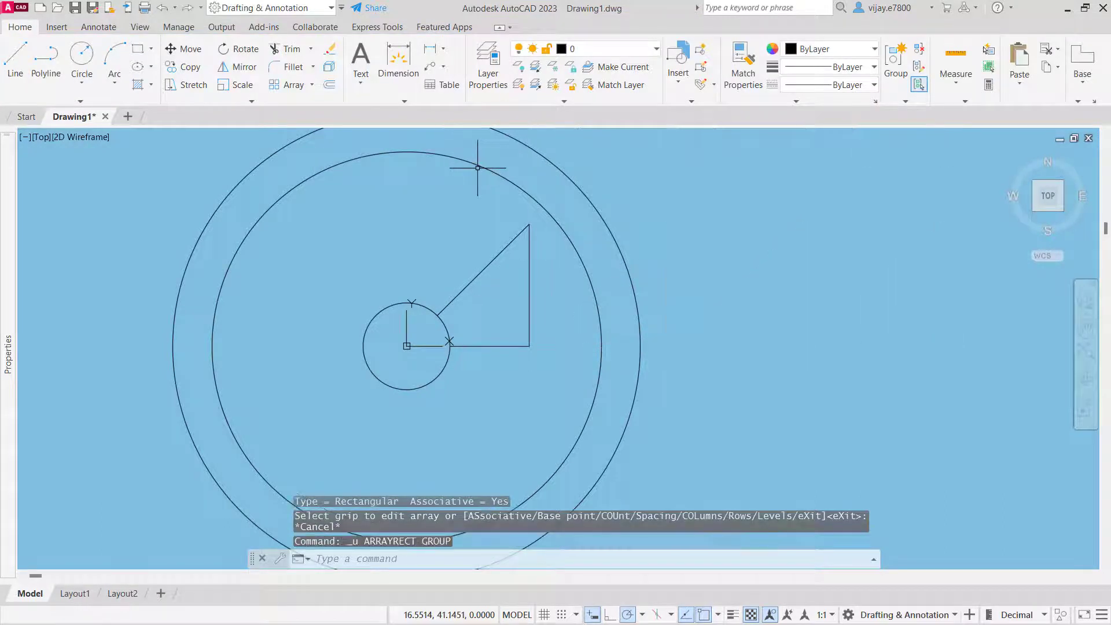
Step: Create a polar array of the three blade lines about the circles' centre with 8 items
left_click(561, 366)
left_click(495, 253)
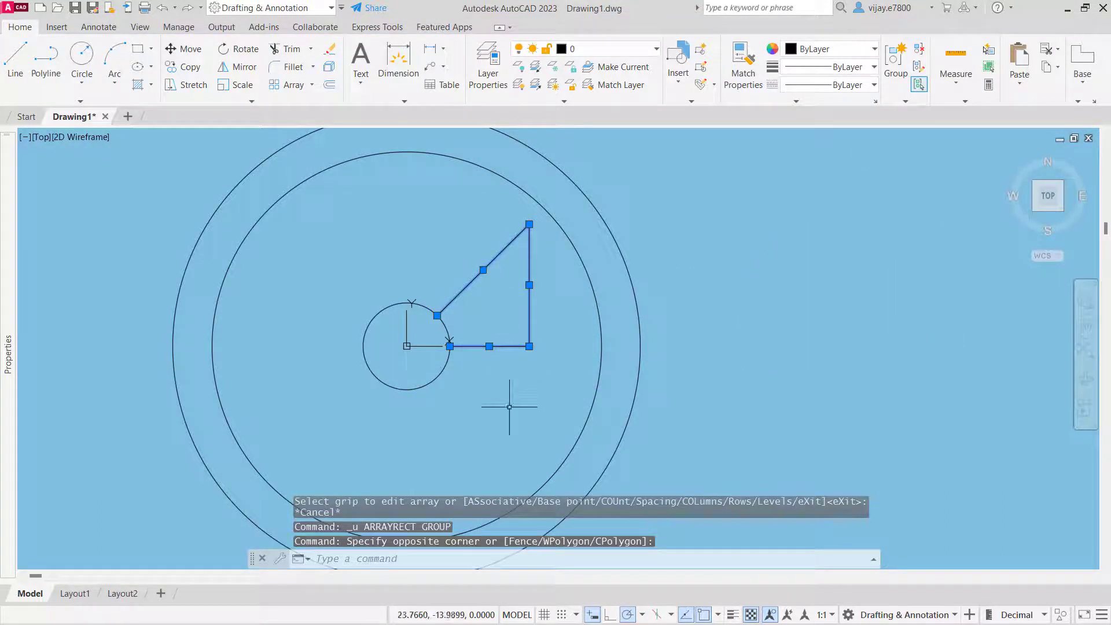
left_click(311, 86)
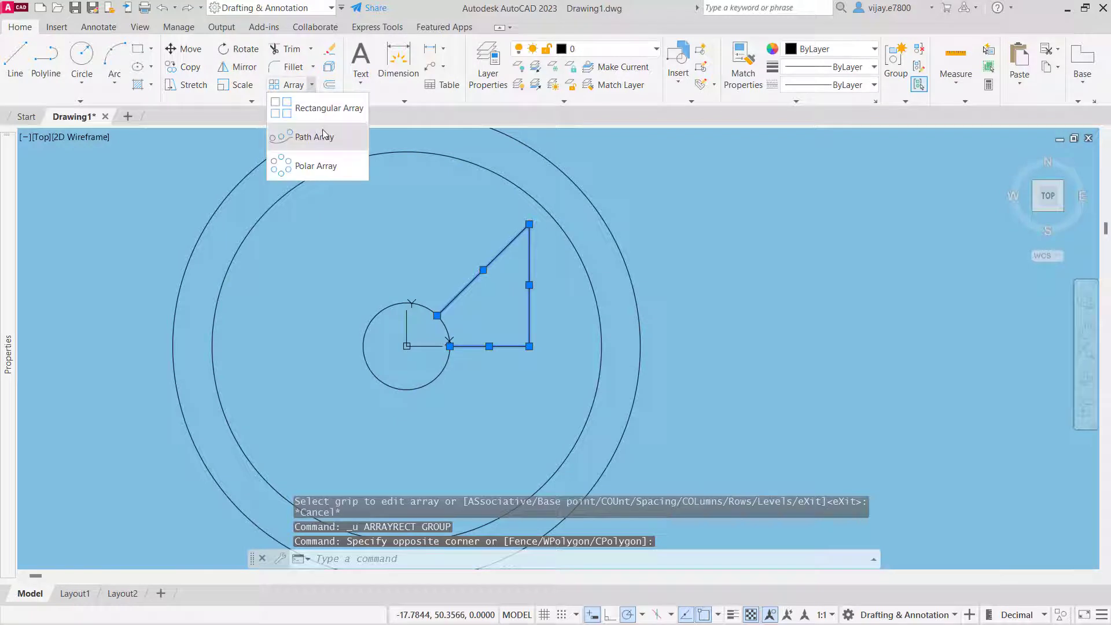
left_click(318, 165)
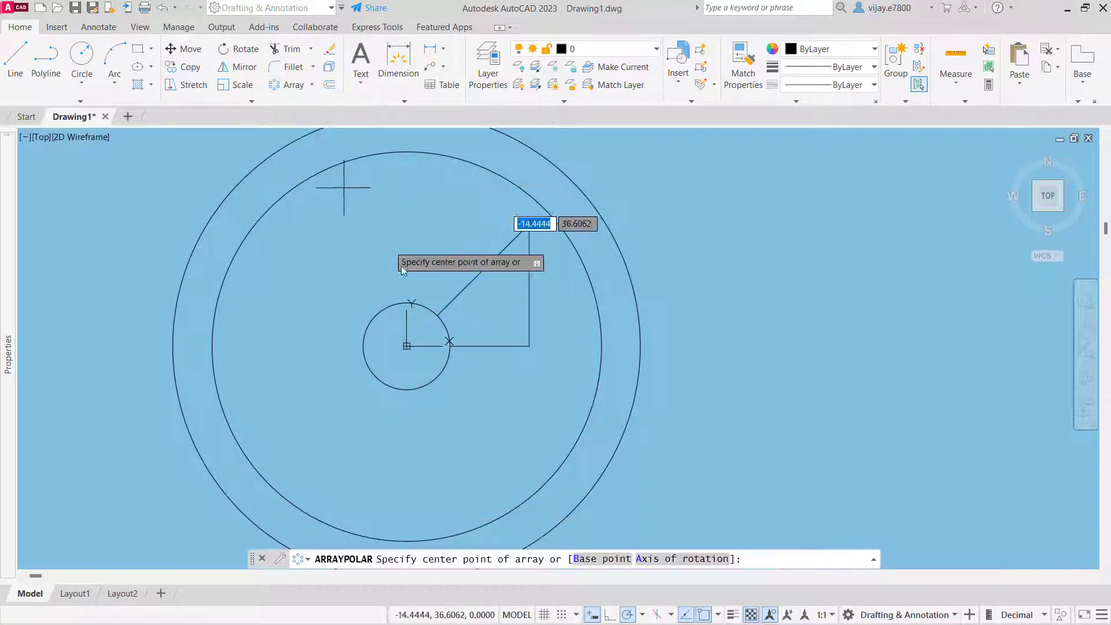
left_click(407, 346)
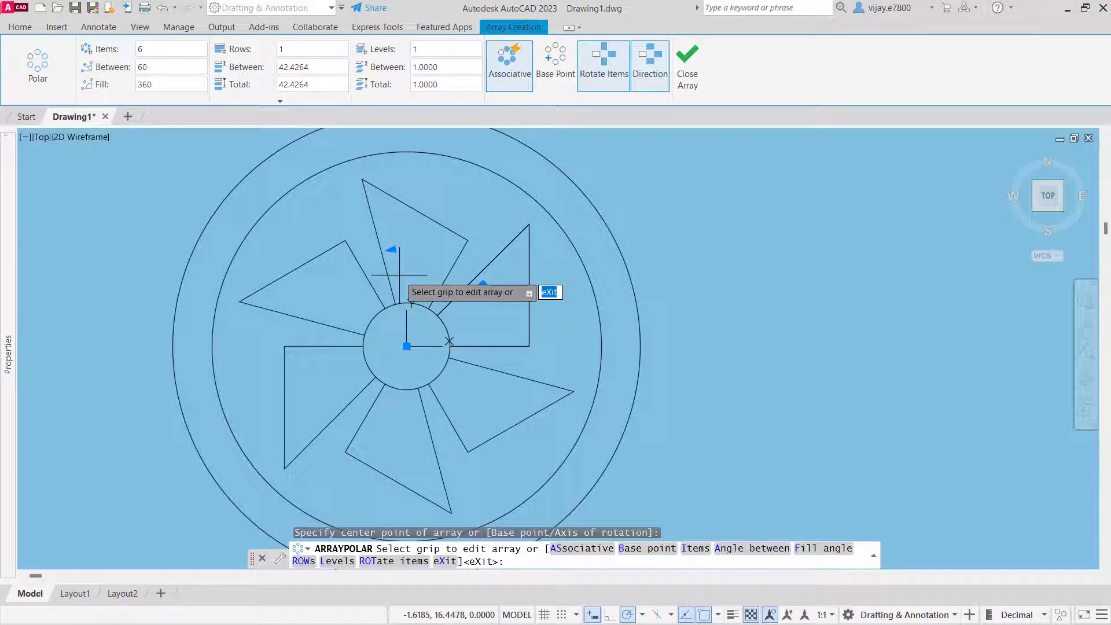
double_click(160, 49)
type("8")
key("Return")
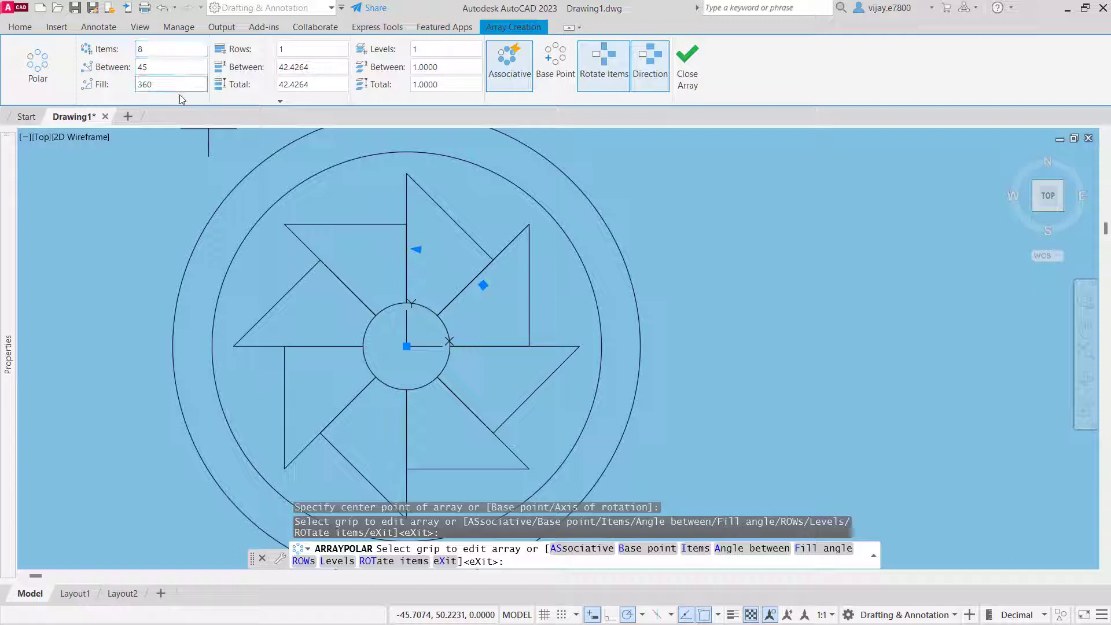
left_click(687, 74)
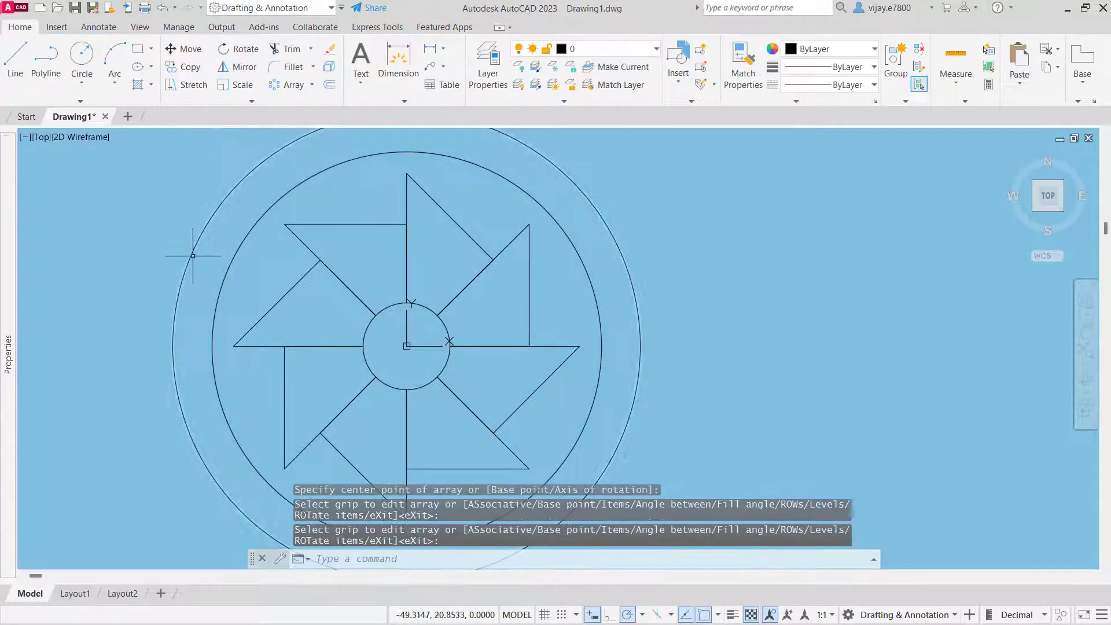
Step: Draw a line from the origin 0,0 at an angle of 45 degrees, ending beyond the outermost circle
right_click(168, 253)
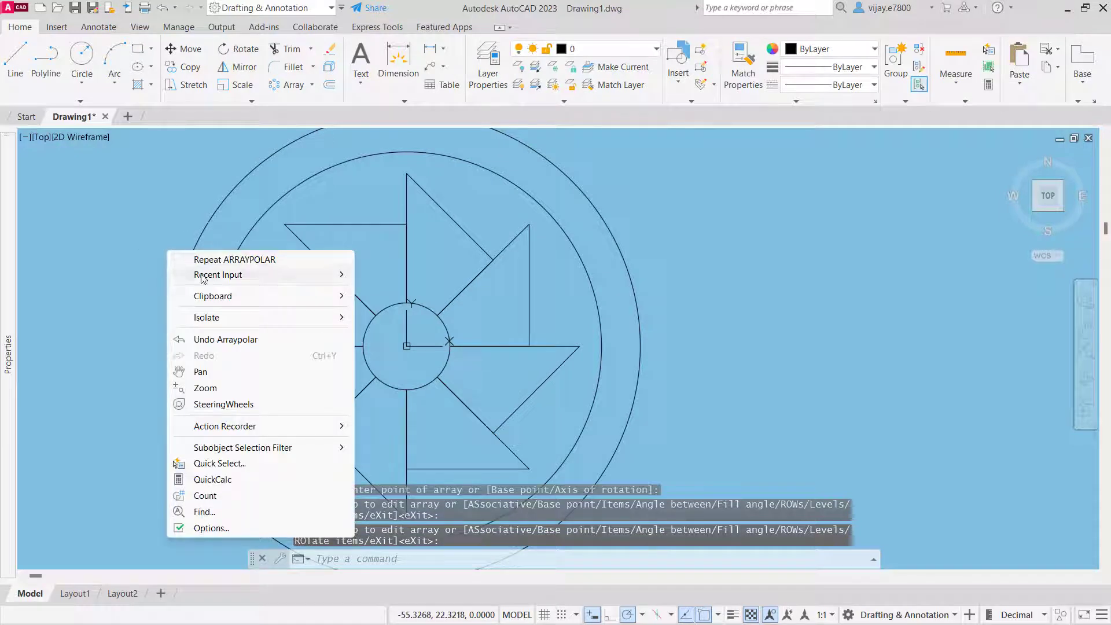
left_click(276, 280)
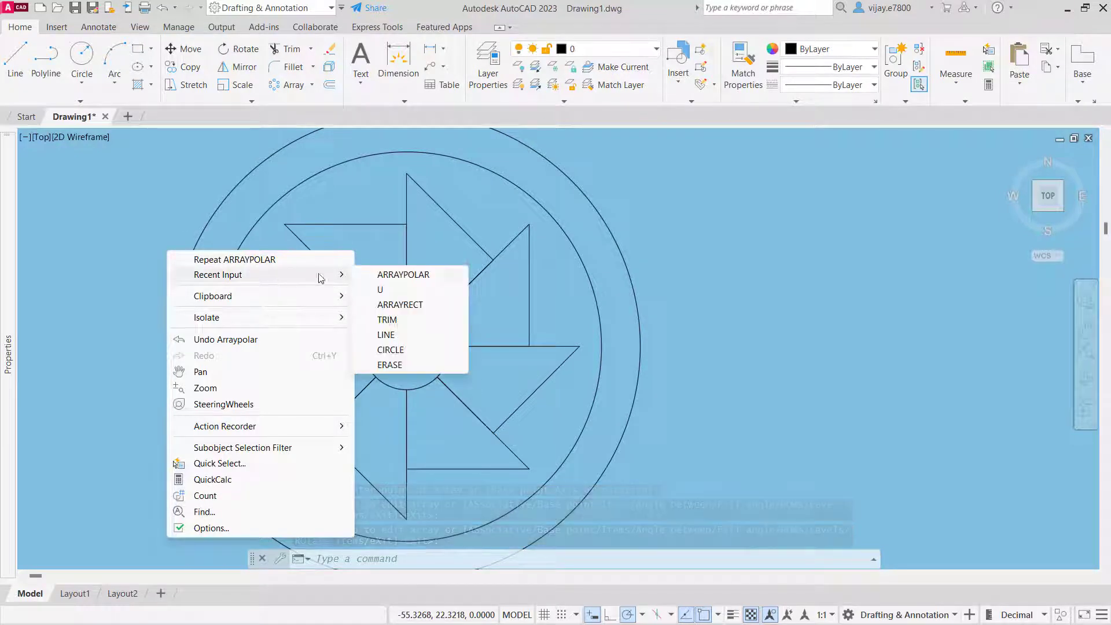
left_click(386, 335)
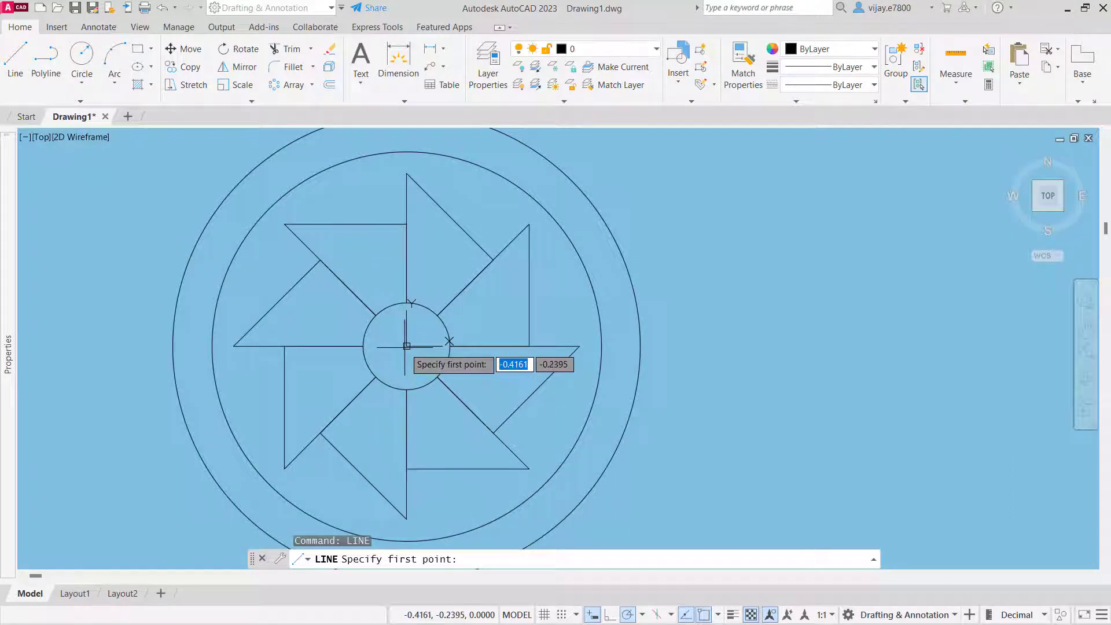
type("0,0")
key("Return")
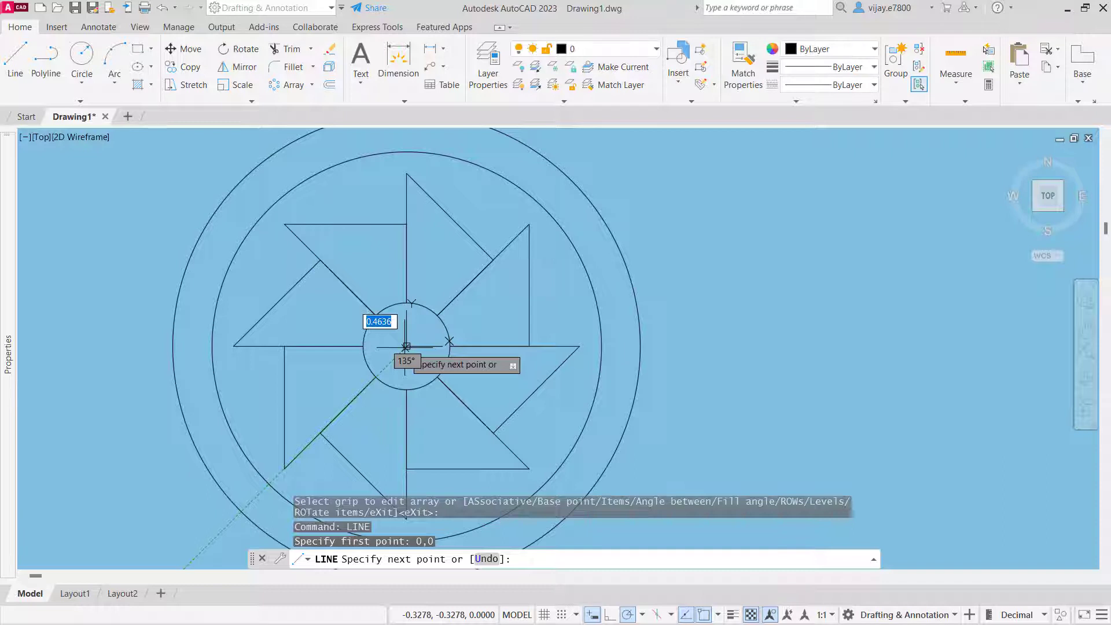
type("<")
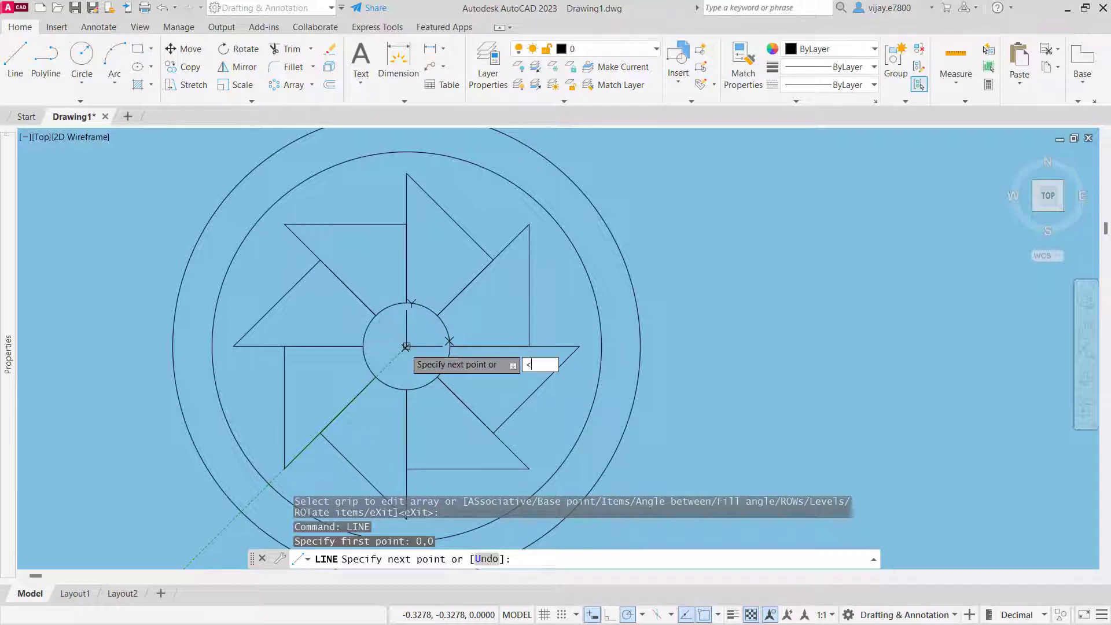
type("45")
key("Return")
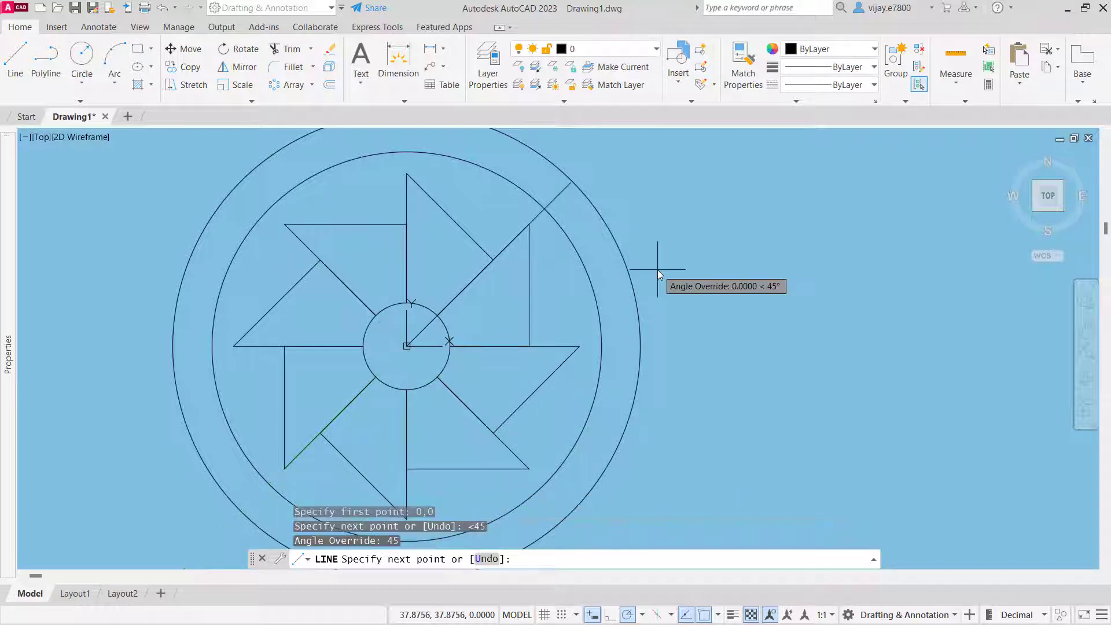
left_click(627, 171)
right_click(677, 186)
left_click(694, 200)
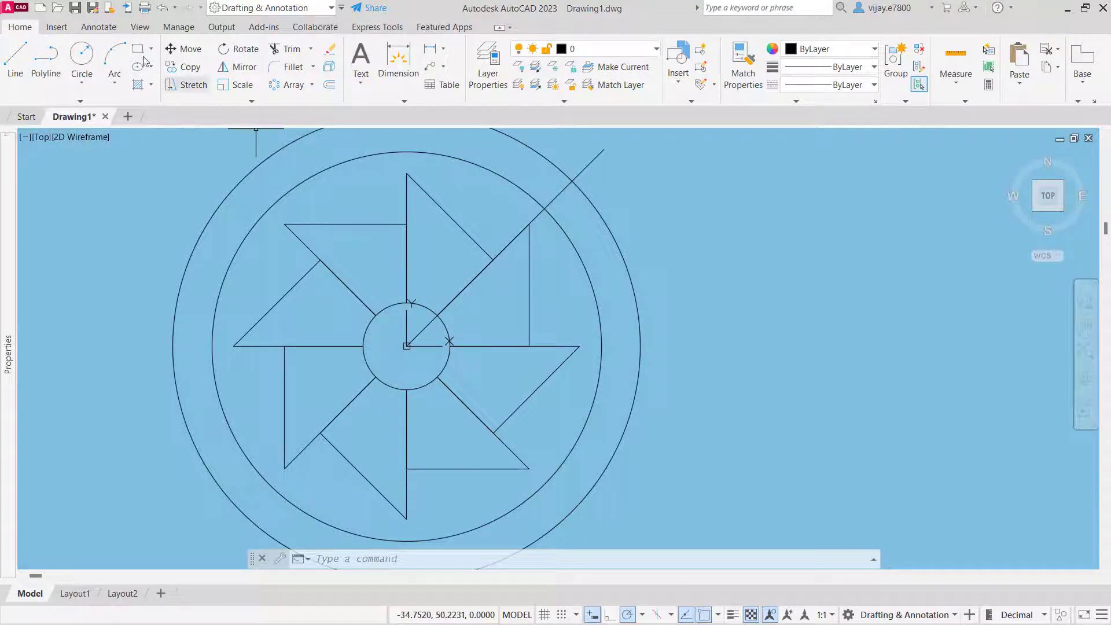
Step: Draw a two-point circle of diameter 10 at 45 degrees, starting where the angled line crosses the outermost circle
left_click(81, 57)
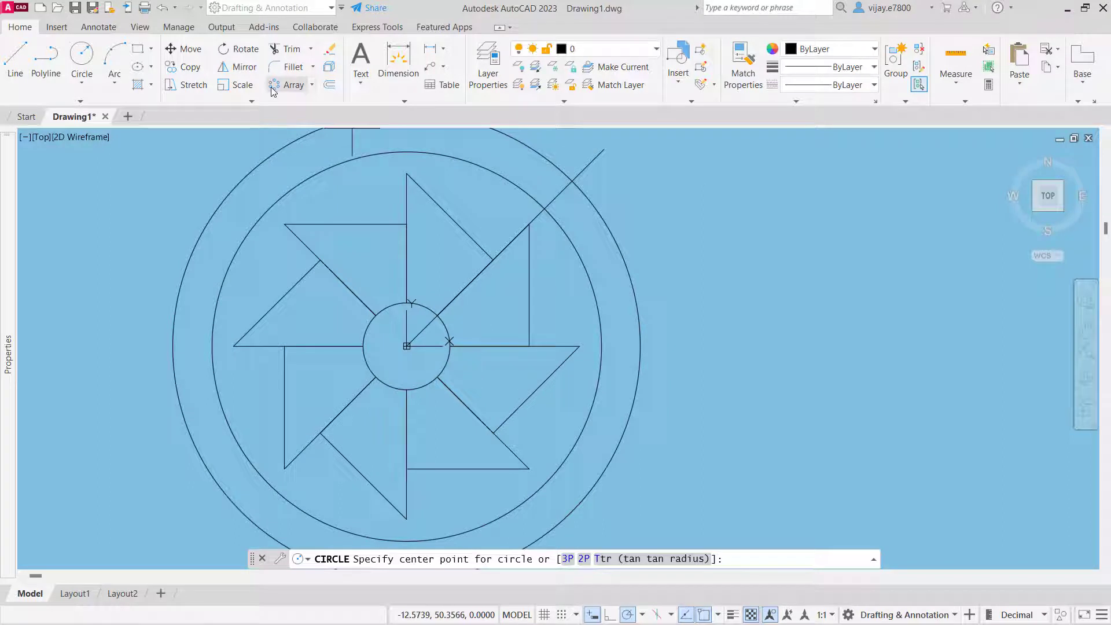
key("Escape")
left_click(82, 83)
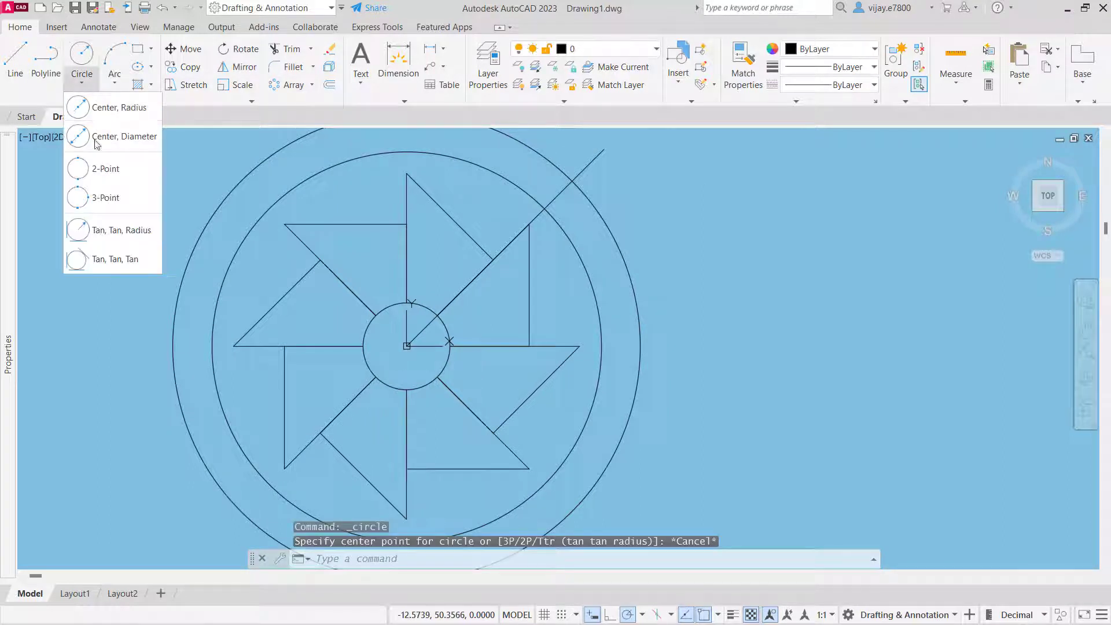
left_click(105, 168)
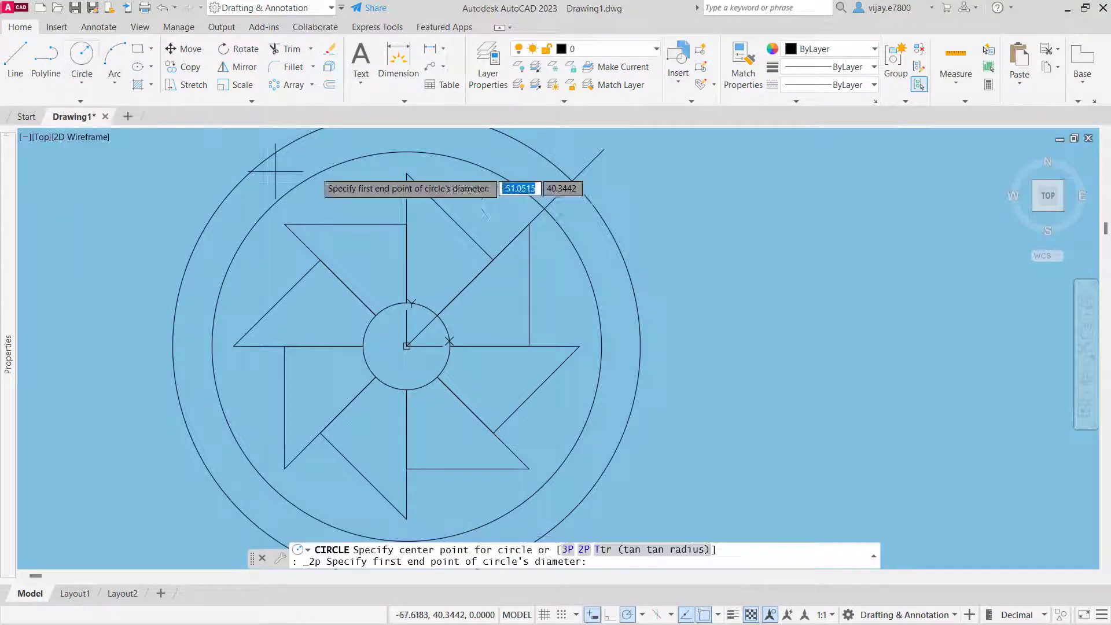
left_click(571, 181)
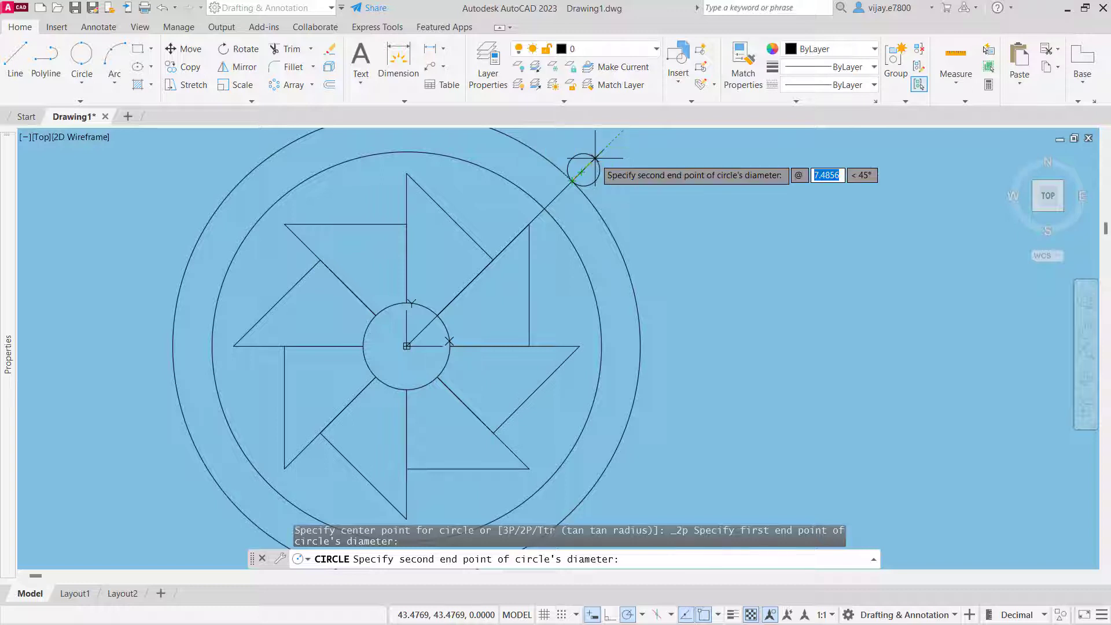
type("10")
key("Tab")
type("4")
key("Return")
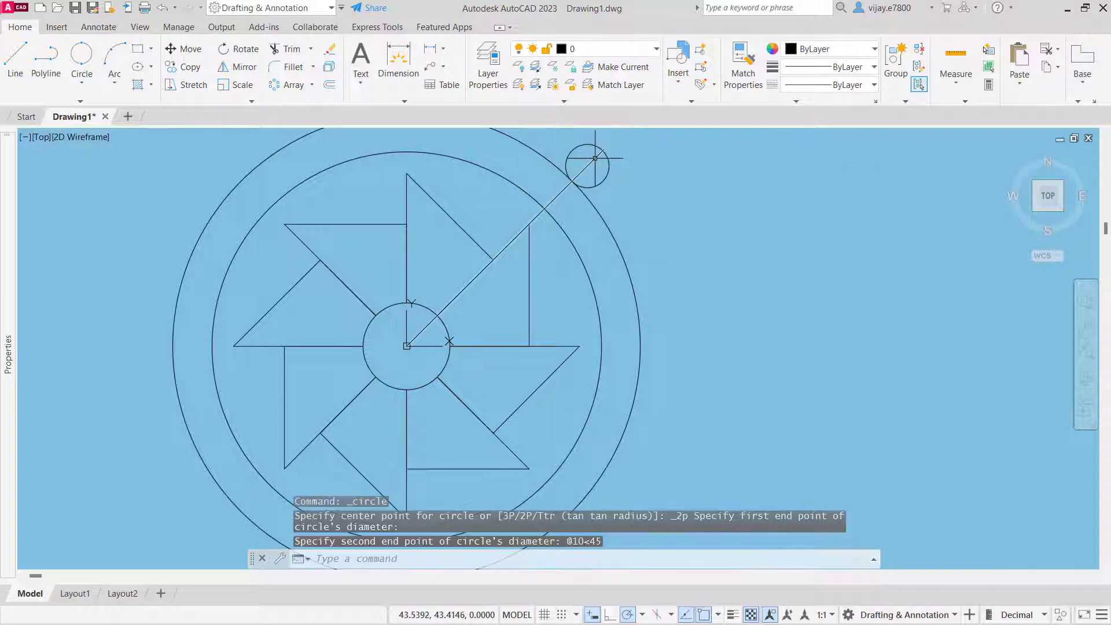
Step: Measure the aligned distance from the new small circle's centre to where the 45-degree line crosses the inner ring circle
scroll(564, 168, "up", 2)
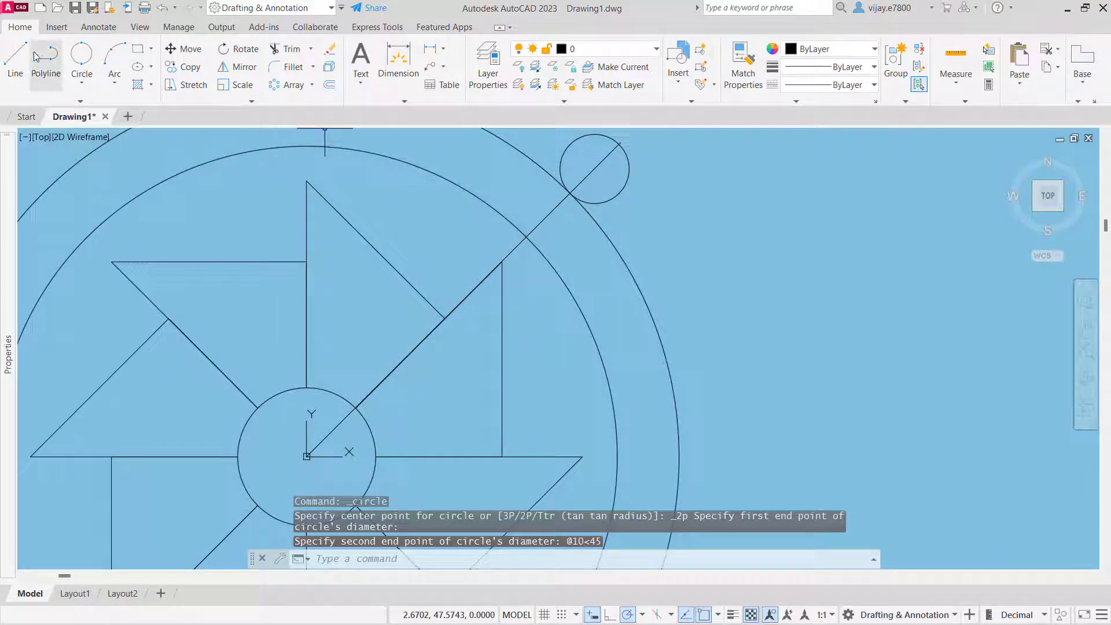
left_click(15, 57)
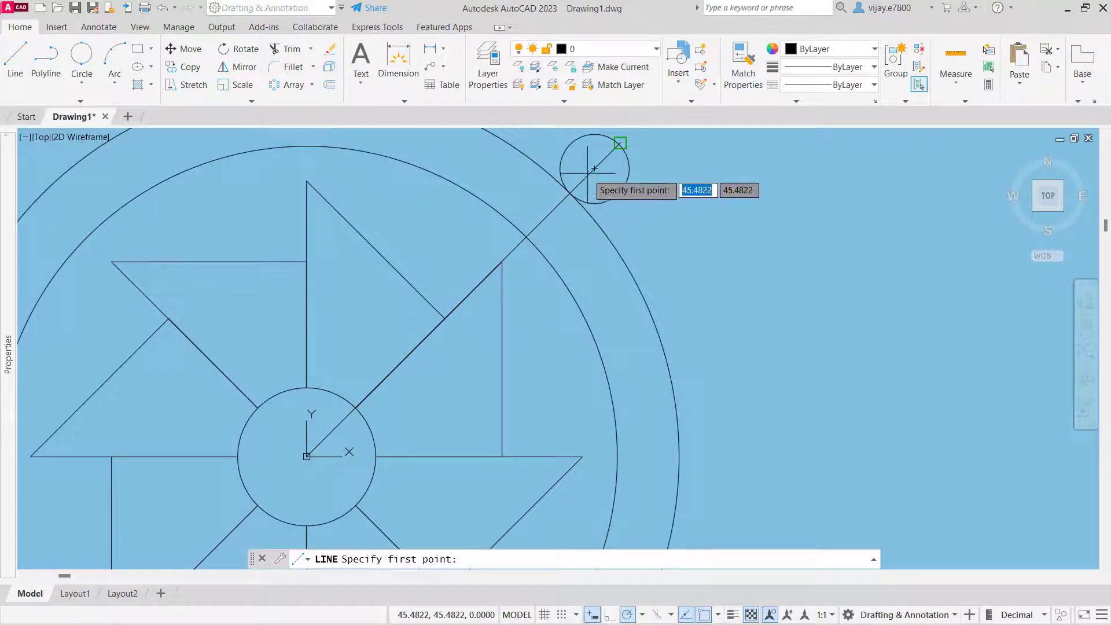
key("Escape")
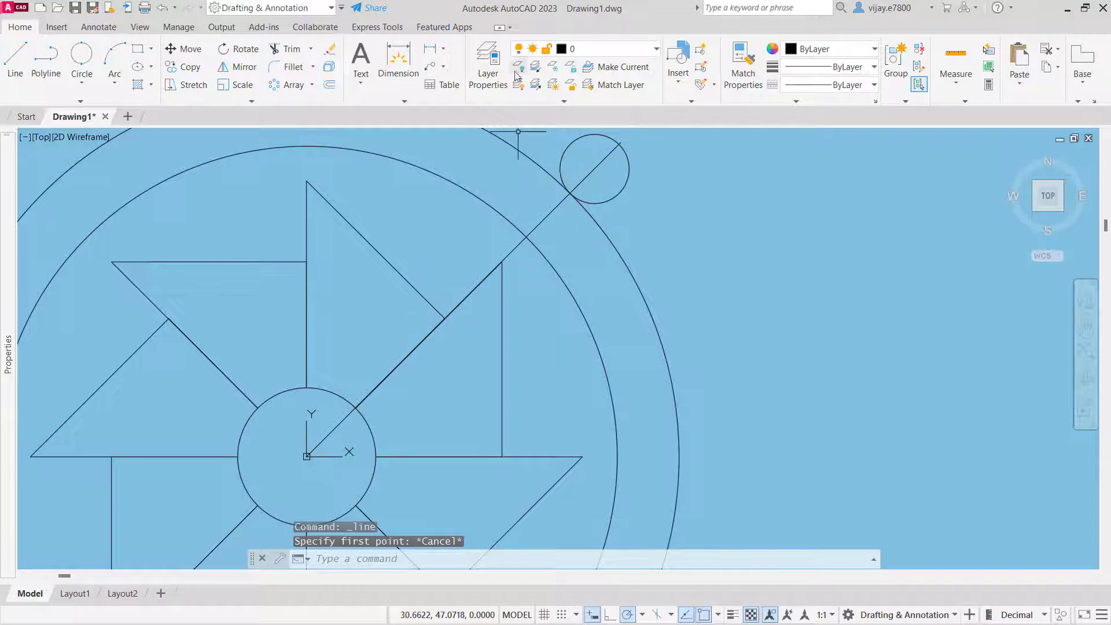
left_click(443, 49)
left_click(450, 102)
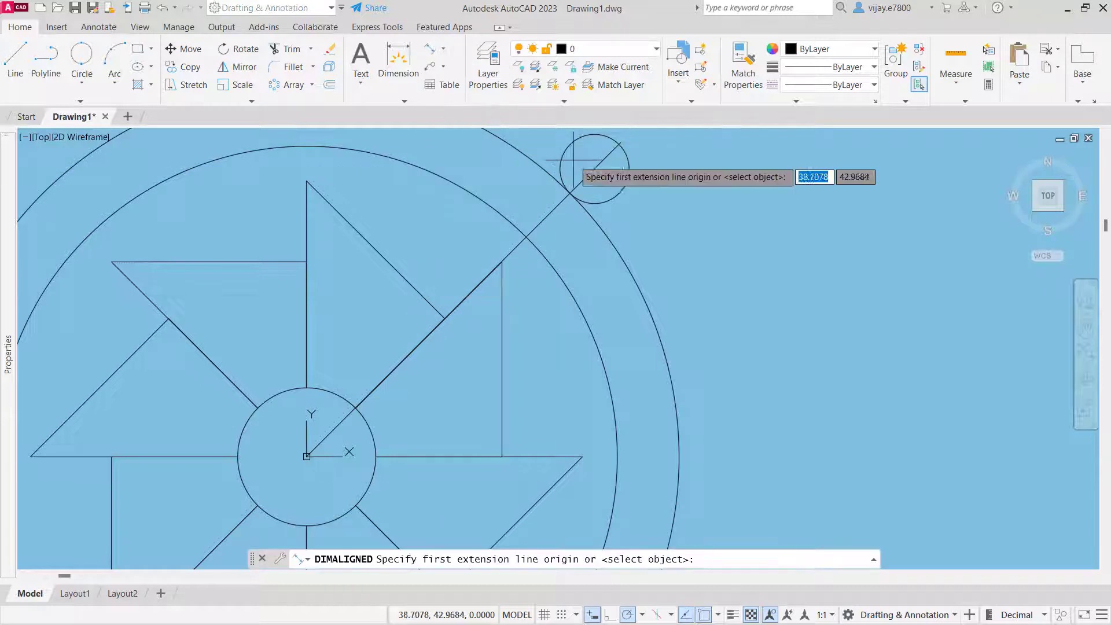
left_click(594, 168)
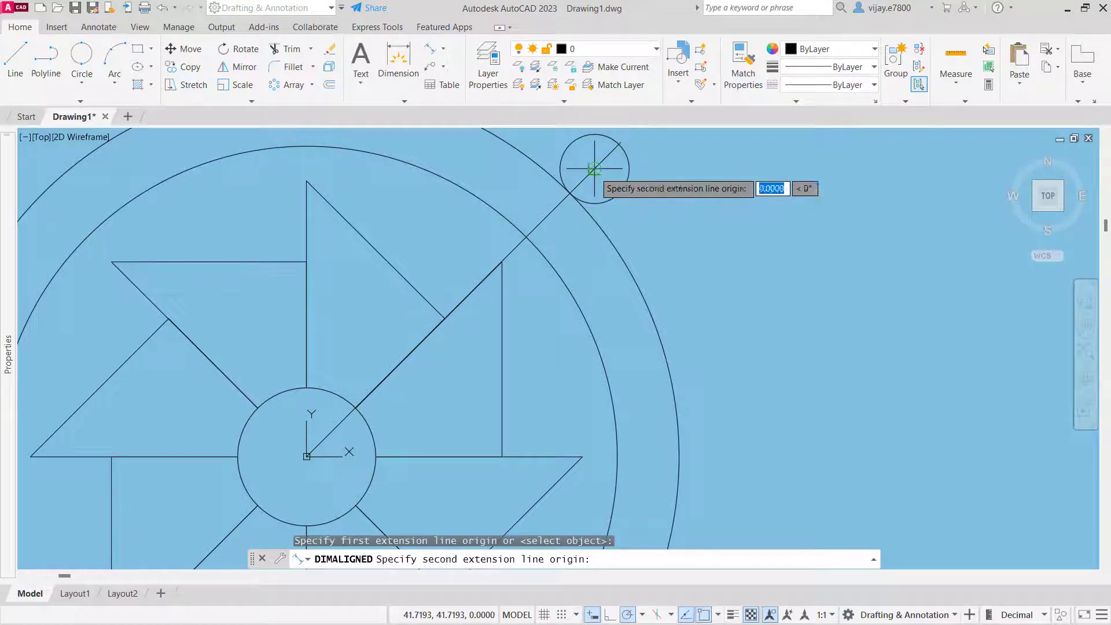
left_click(525, 237)
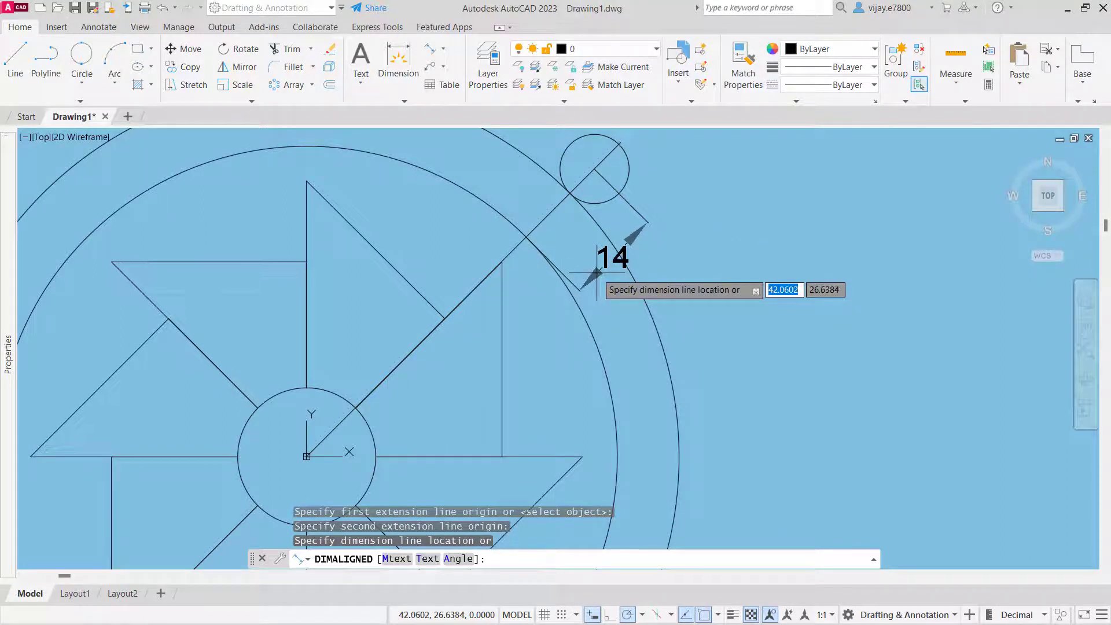
key("Escape")
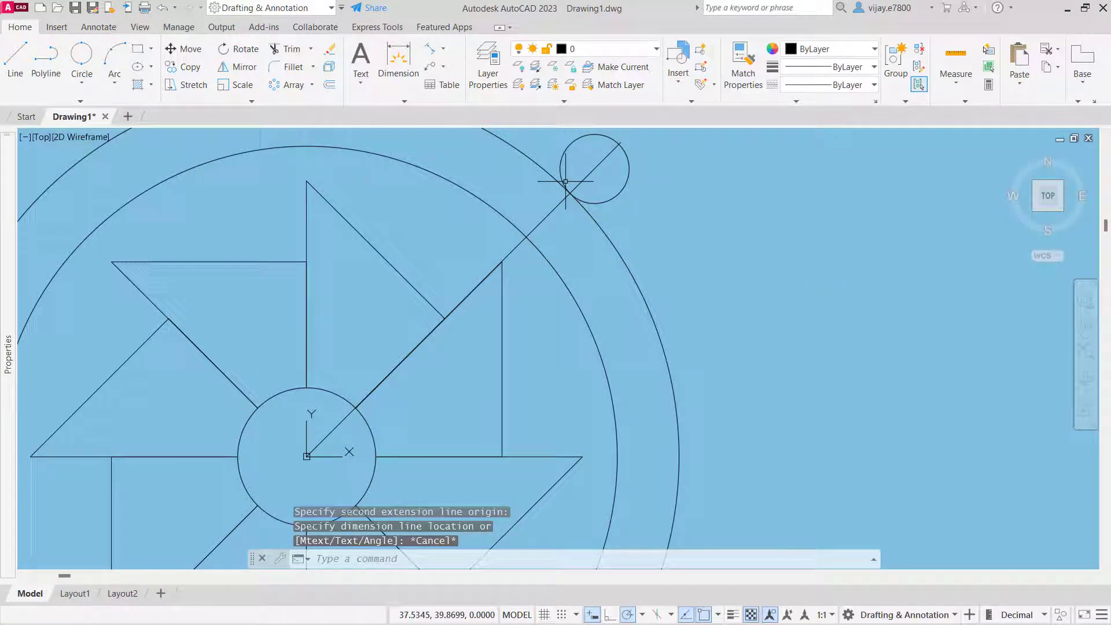
Step: Draw a circle of radius 9 concentric with the small circle outside the ring
mouse_move(560, 182)
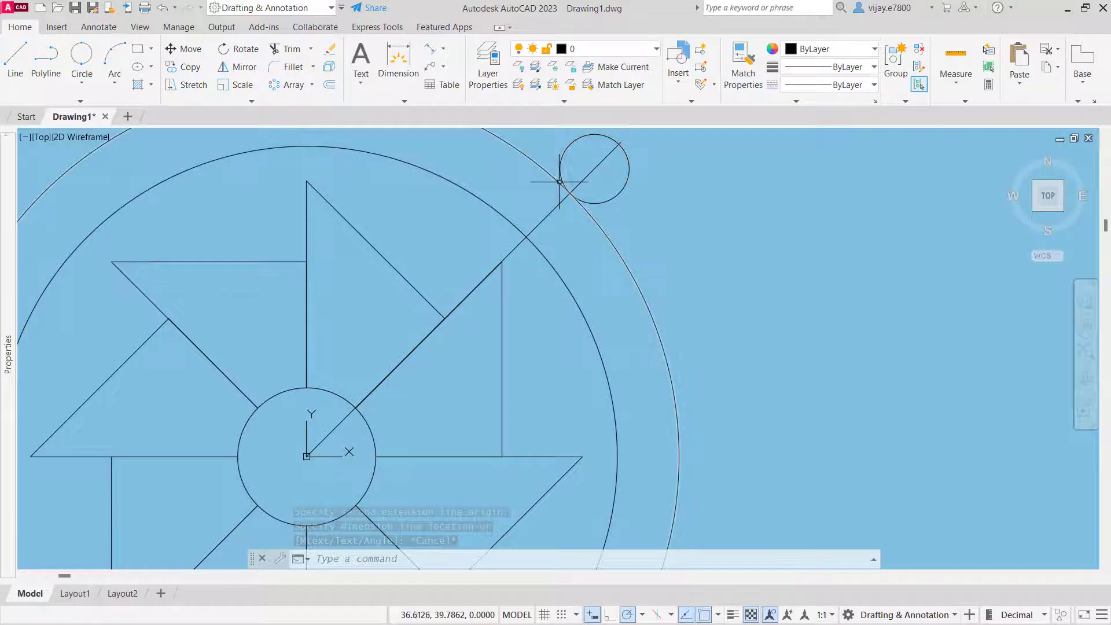
left_click(81, 80)
left_click(101, 123)
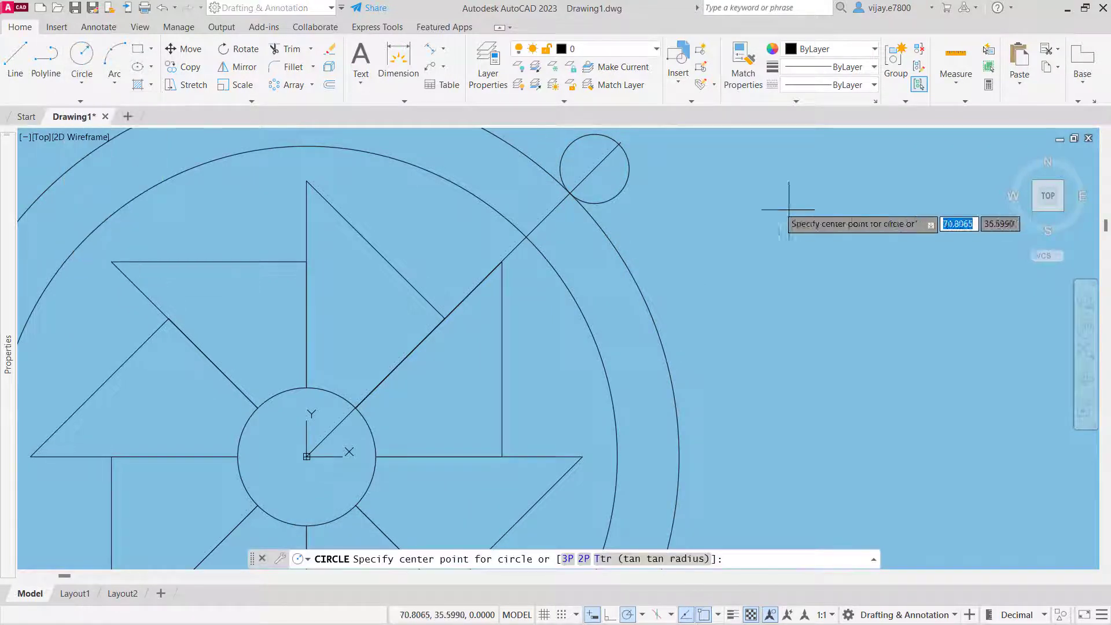
left_click(595, 169)
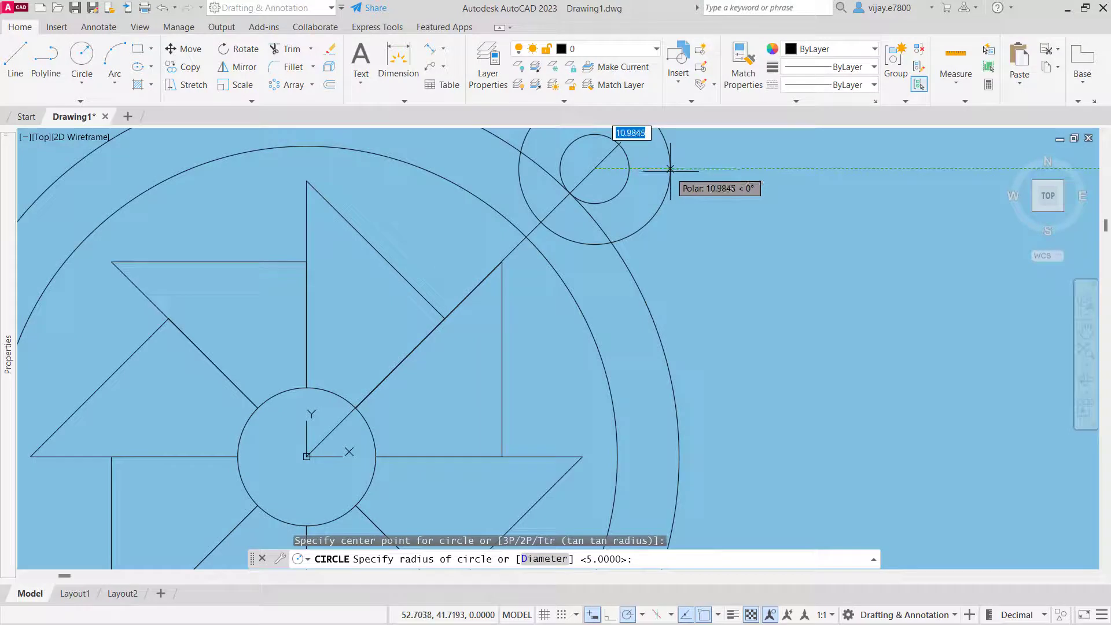
type("9")
key("Return")
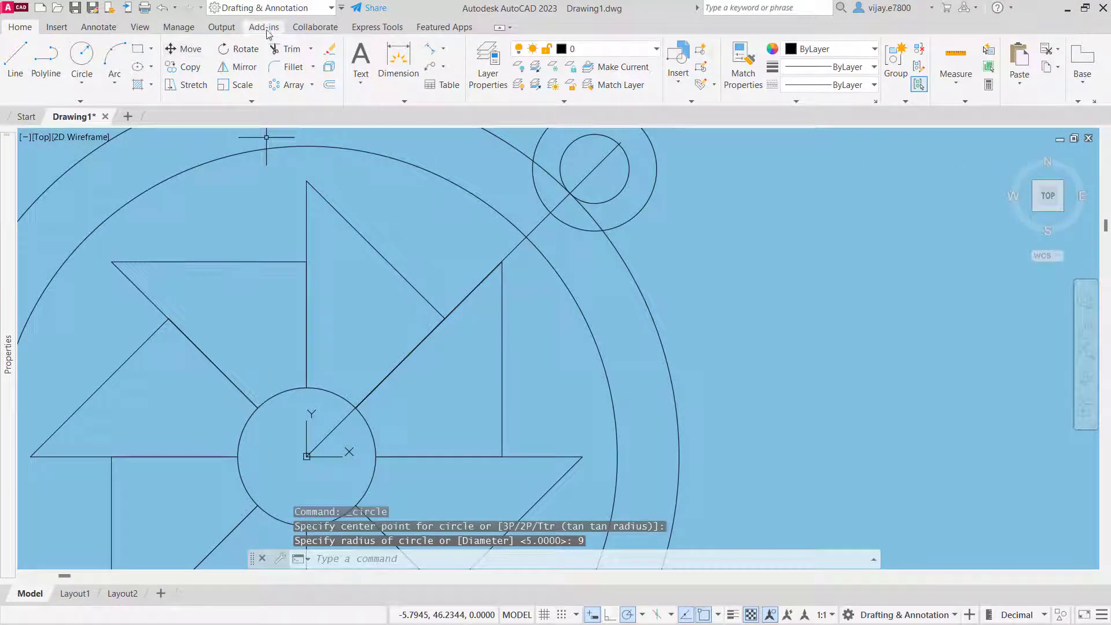
Step: Trim the 45-degree line between the two ring circles and the overlapping arcs where the radius 9 circle meets the outermost circle
left_click(281, 51)
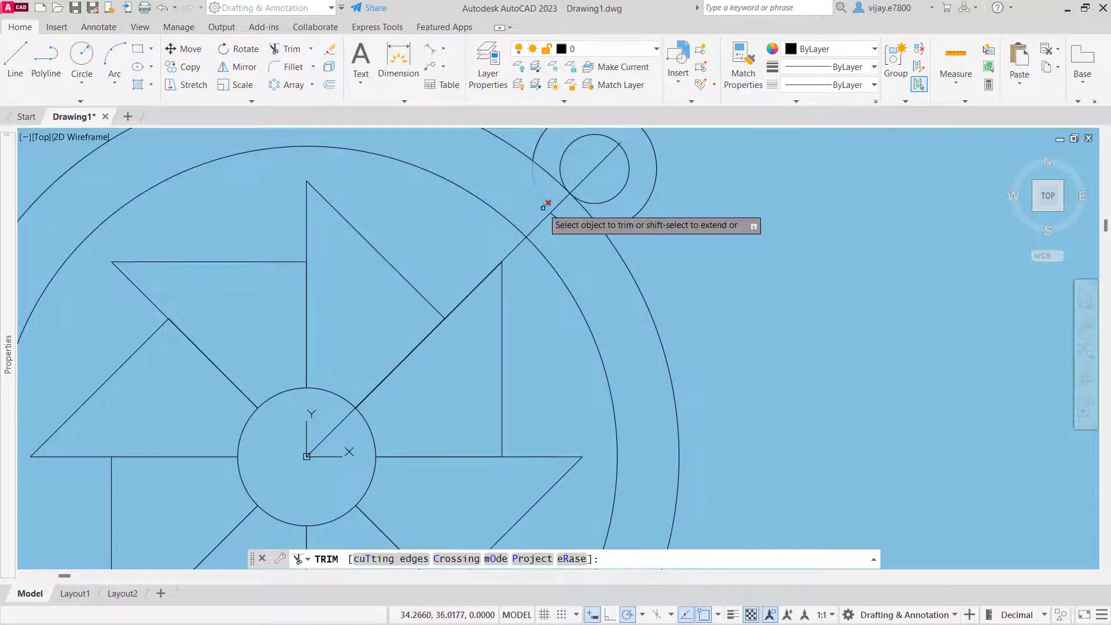
left_click(544, 207)
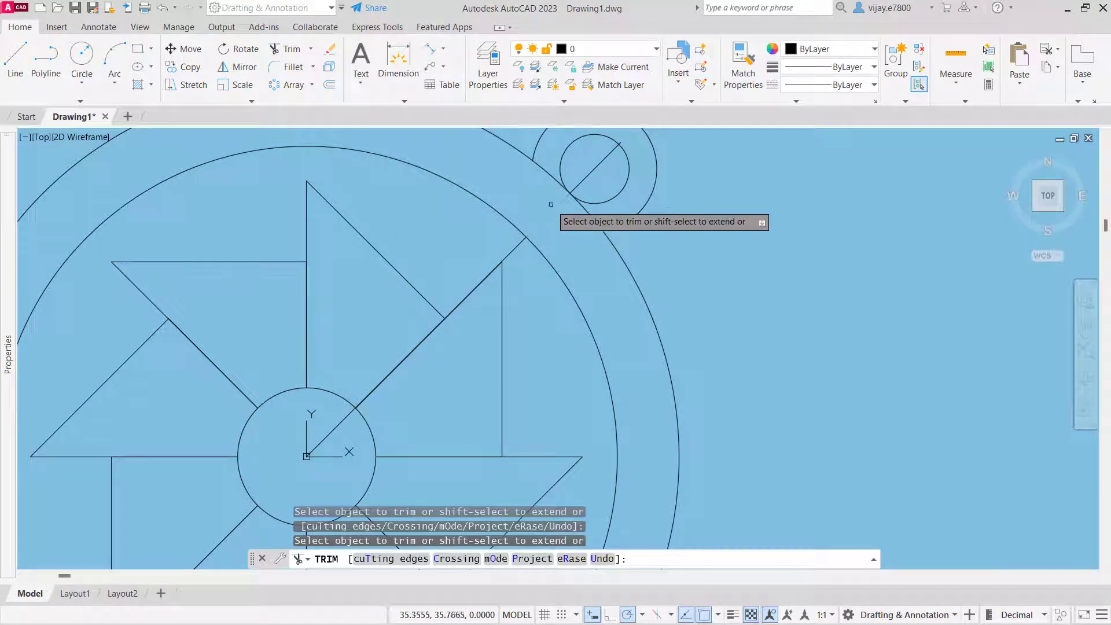
left_click(553, 179)
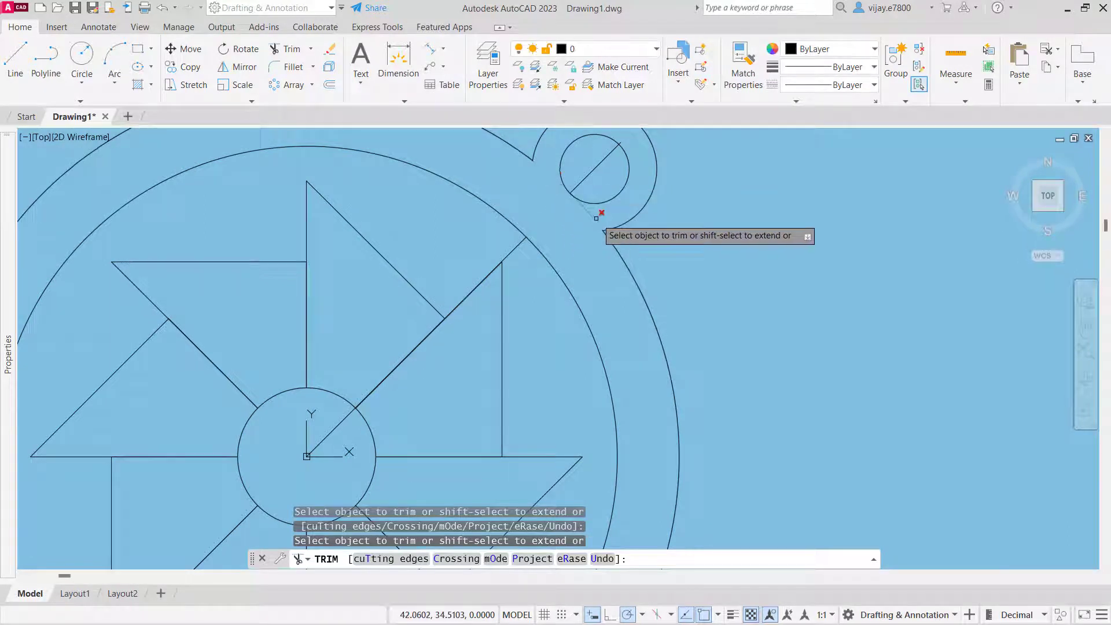
Step: Trim away the 45-degree line's part inside the 10-diameter circle and the short stub beyond it
left_click(587, 173)
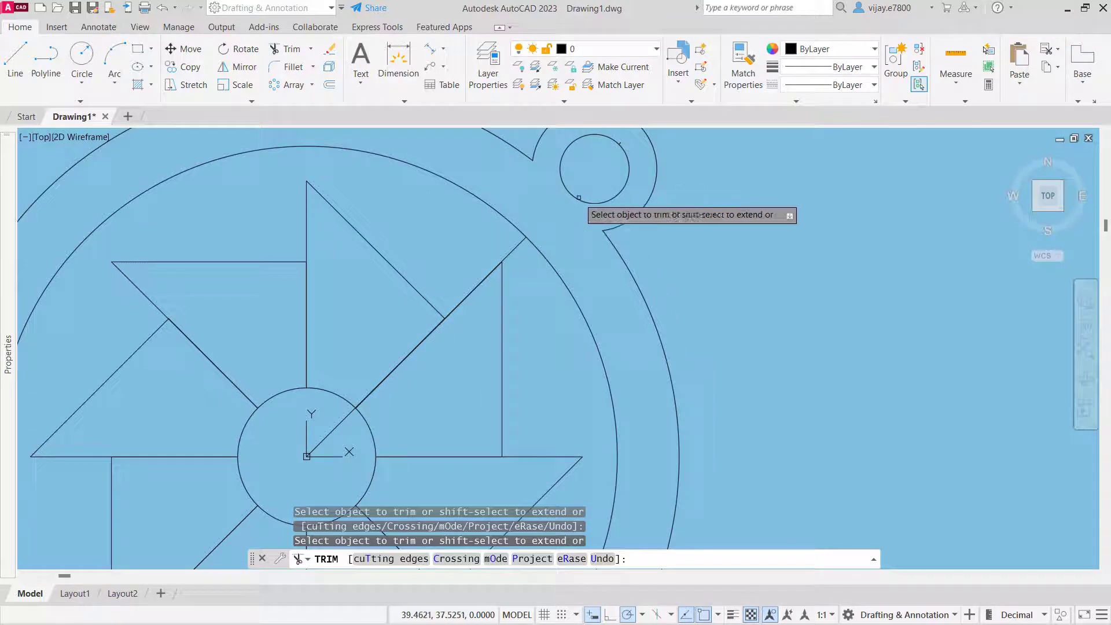
scroll(620, 151, "up", 2)
scroll(620, 152, "up", 1)
middle_click_drag(620, 144, 568, 248)
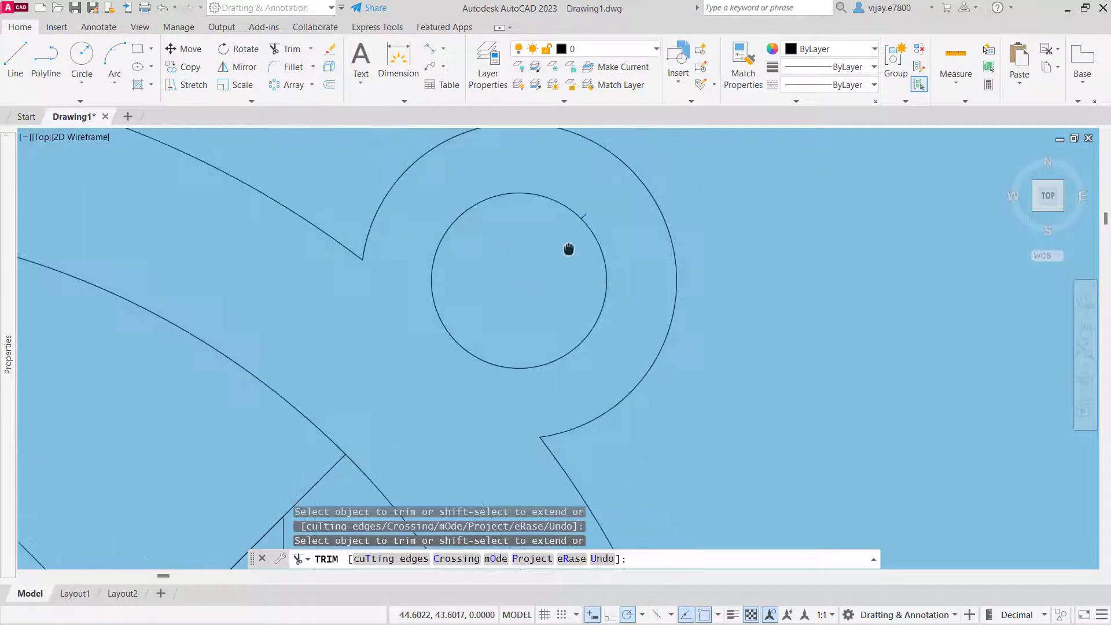
left_click(585, 213)
key("Return")
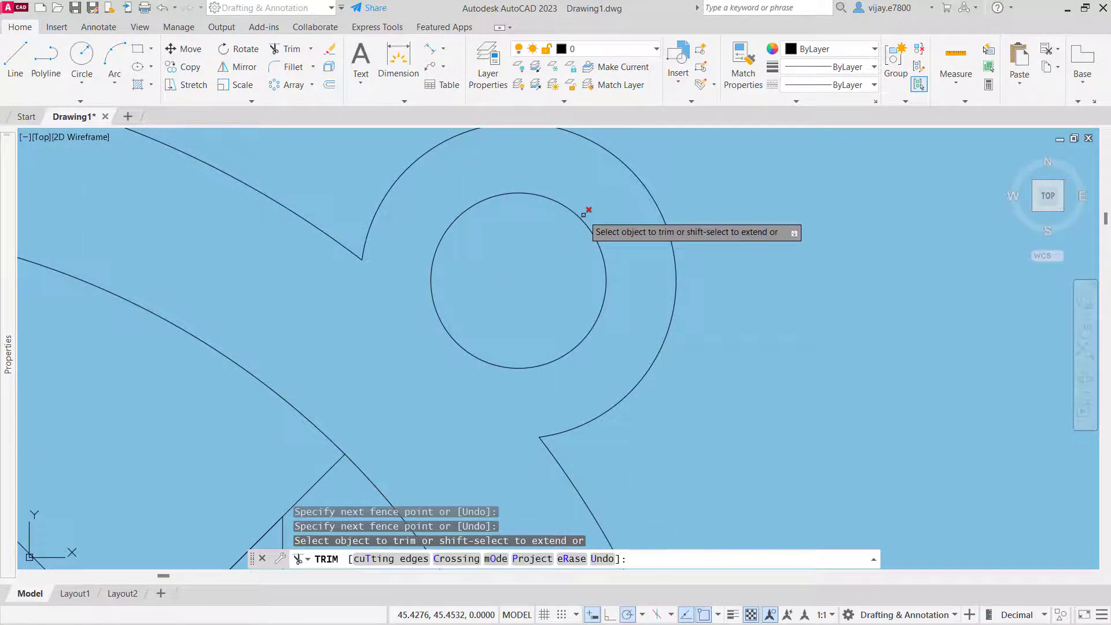
scroll(511, 272, "down", 5)
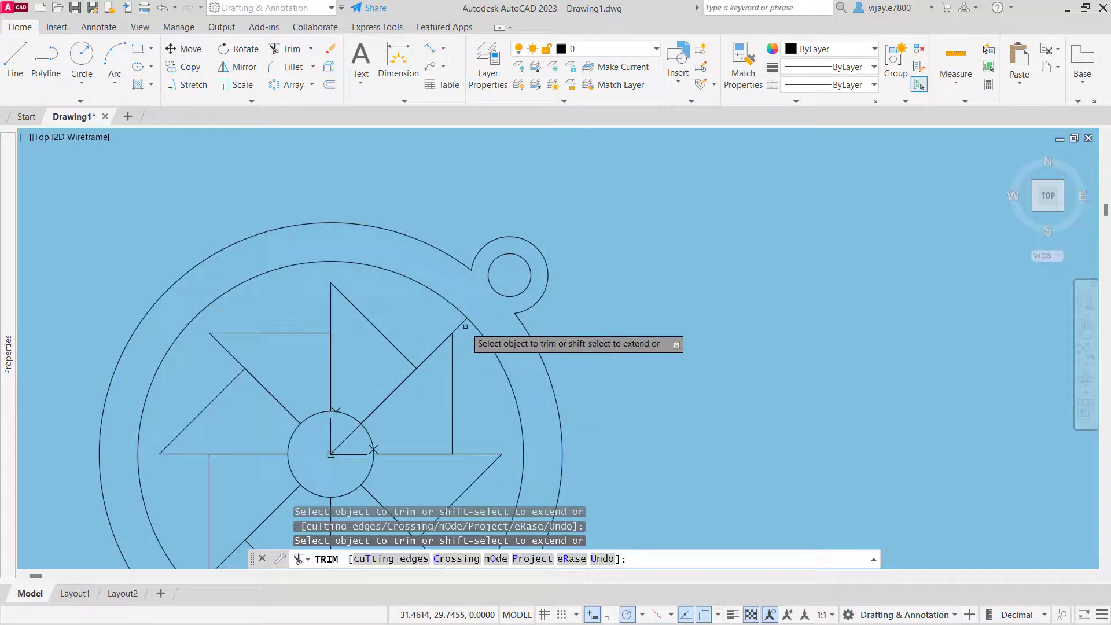
scroll(397, 373, "down", 2)
scroll(642, 275, "up", 2)
mouse_move(410, 397)
middle_mouse_down()
mouse_move(650, 268)
mouse_move(641, 266)
middle_mouse_up()
scroll(641, 265, "down", 2)
key("Escape")
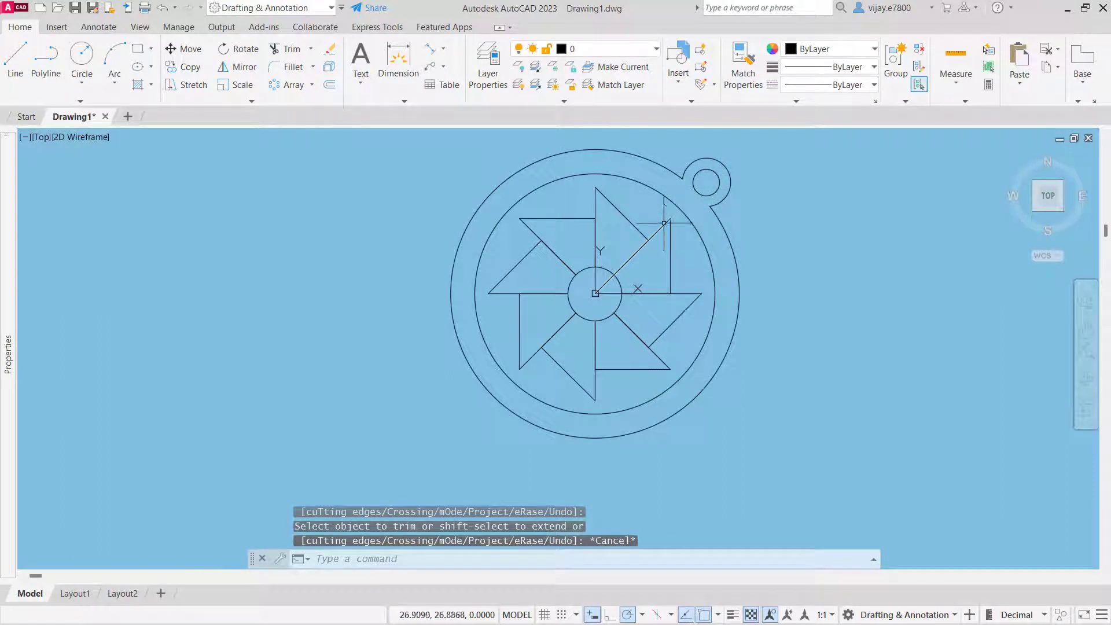
Step: Mirror the lug arc and its hole across a 135-degree diagonal through the wheel's centre, keeping the source objects
left_click(250, 68)
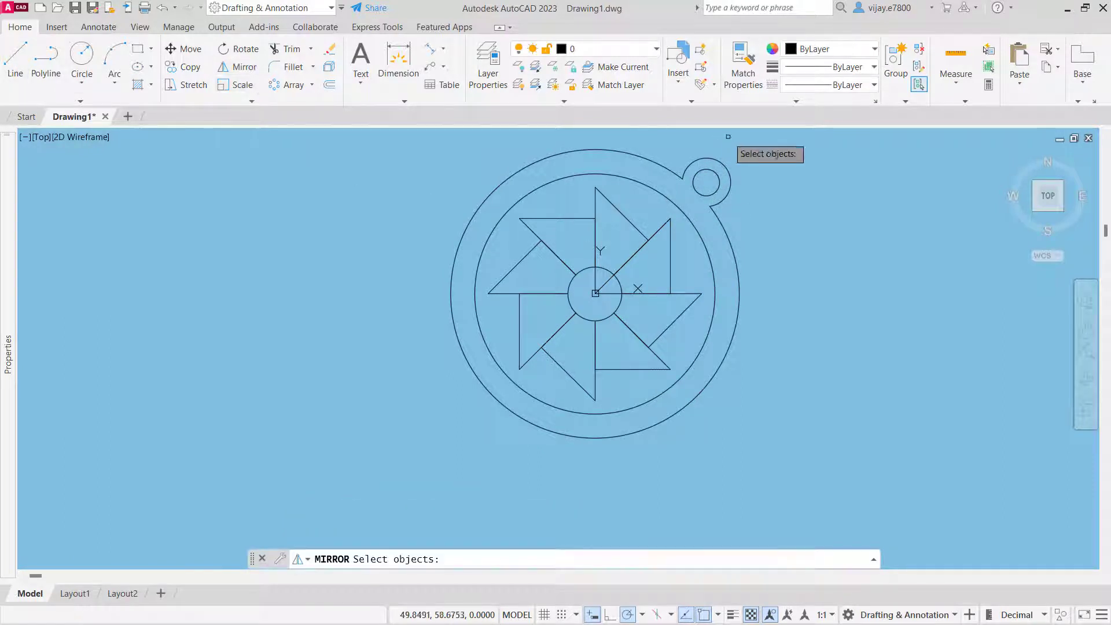
left_click(712, 171)
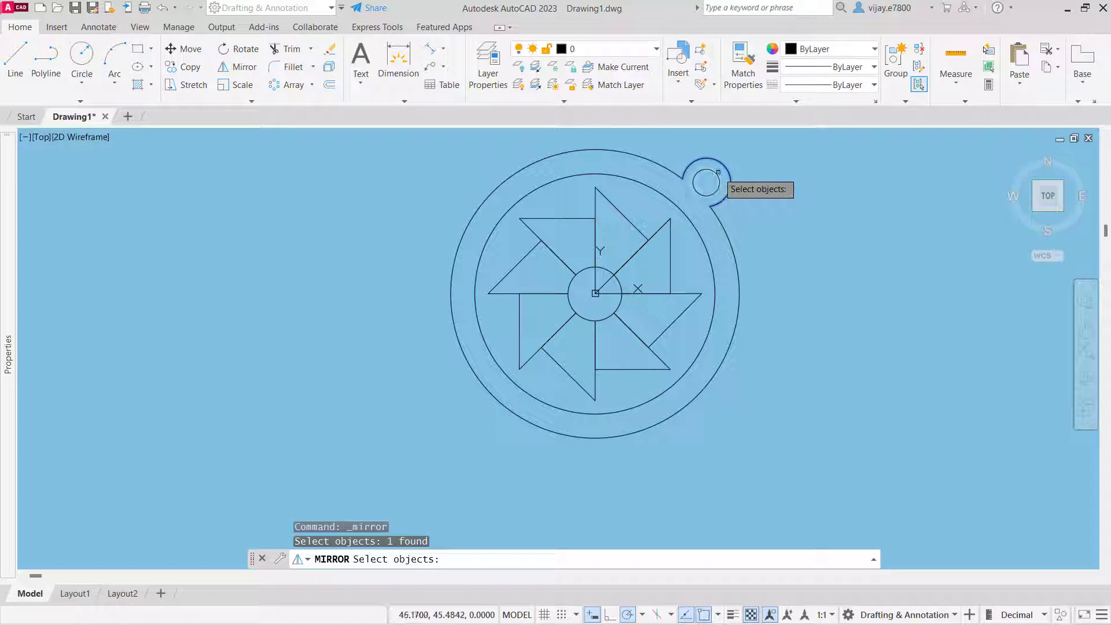
left_click(718, 173)
key("Return")
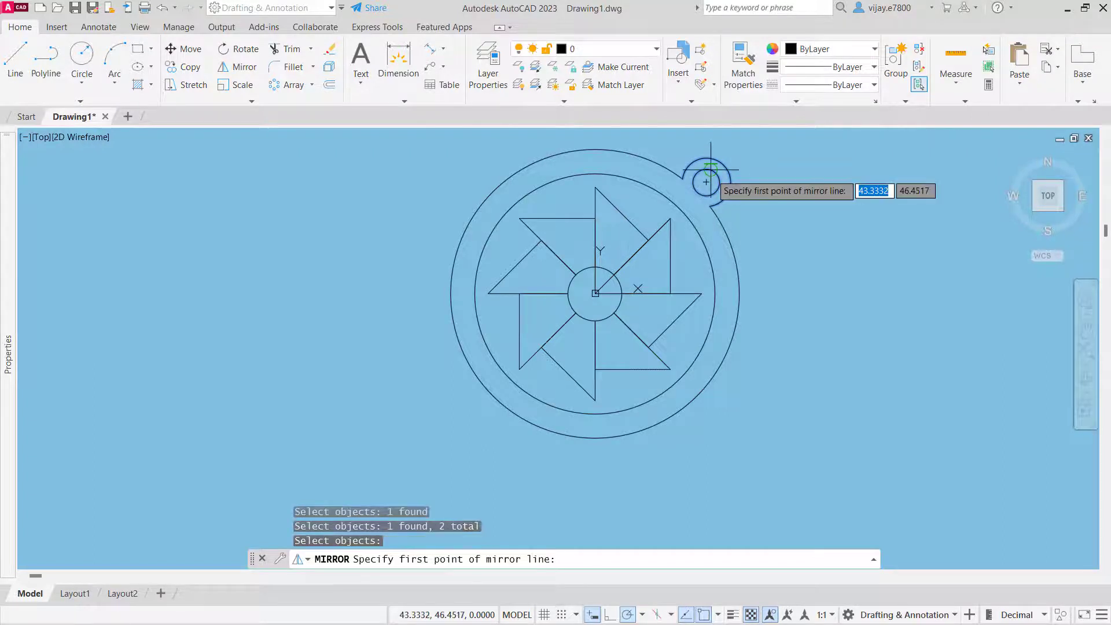
left_click(596, 293)
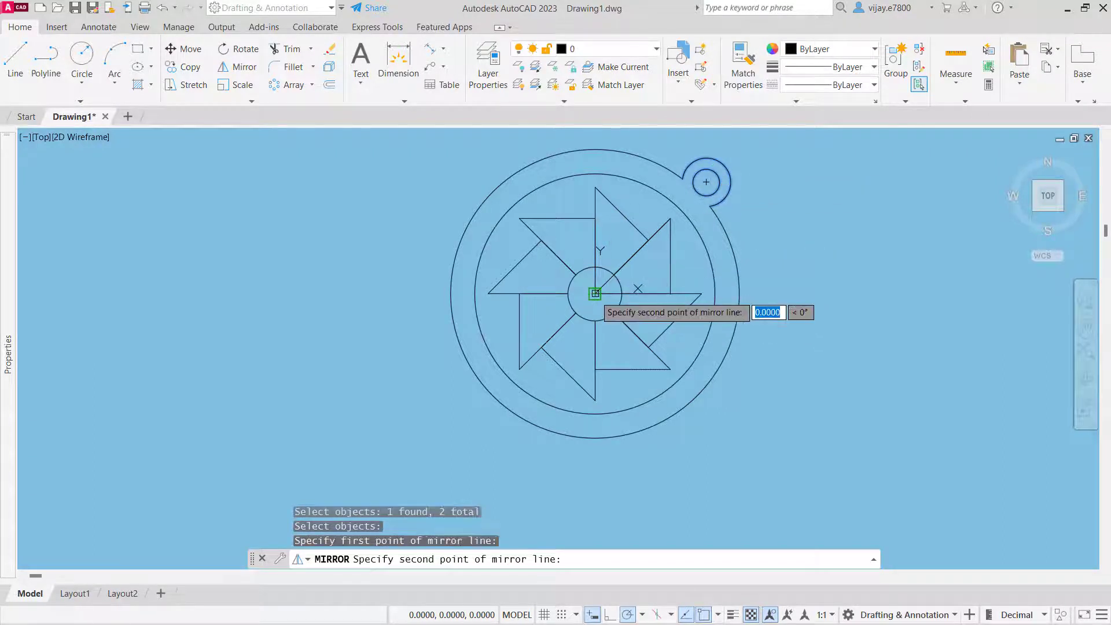
left_click(642, 341)
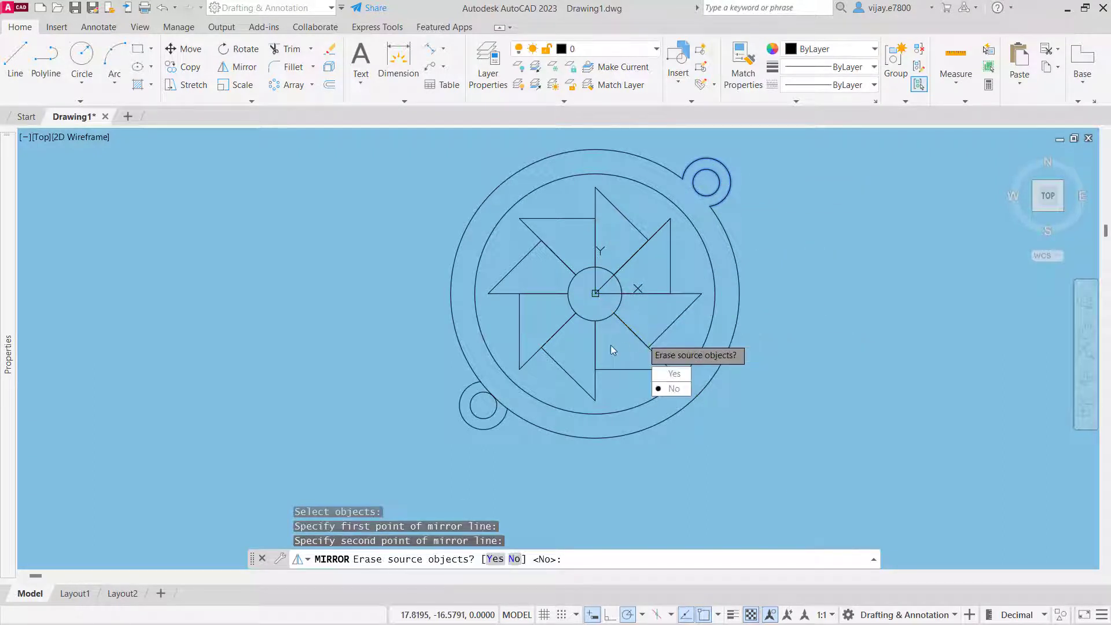
left_click(670, 389)
middle_click_drag(777, 368, 812, 323)
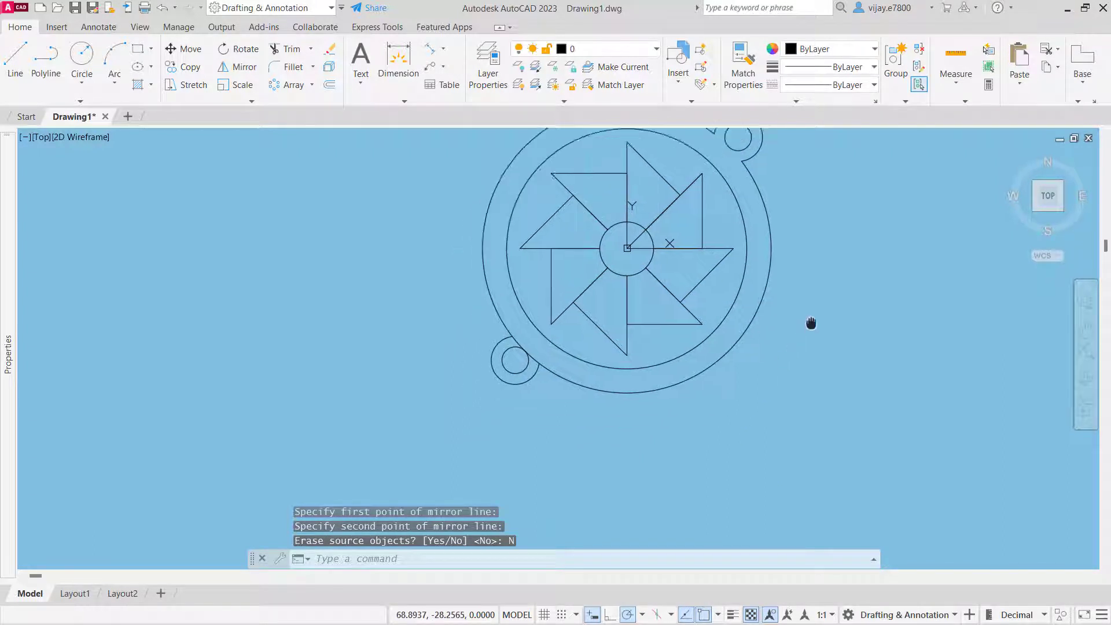
scroll(812, 321, "down", 2)
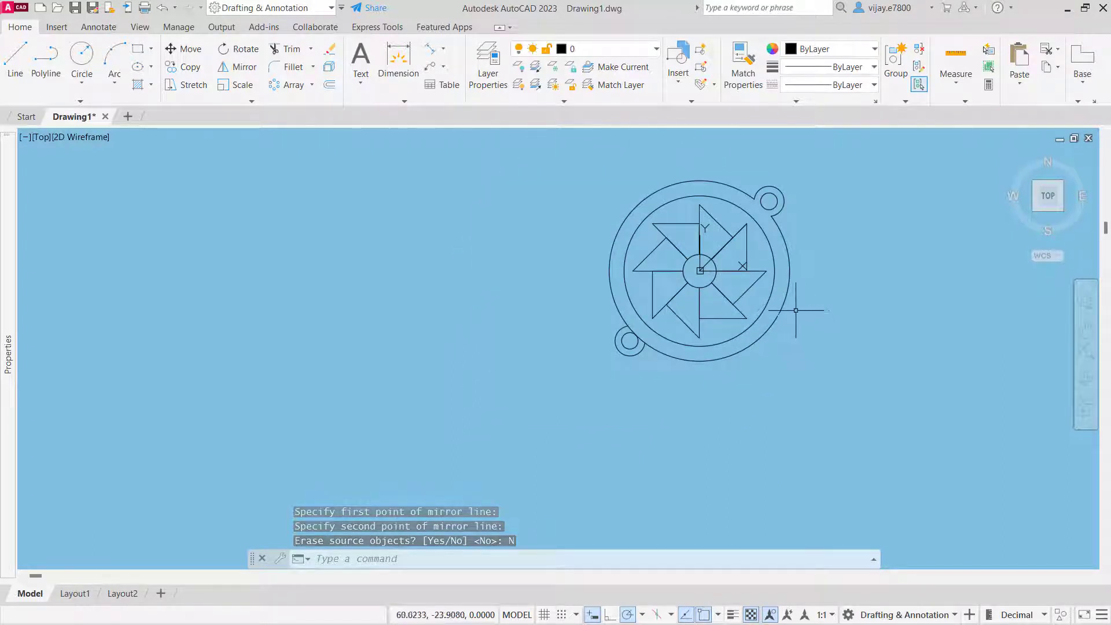
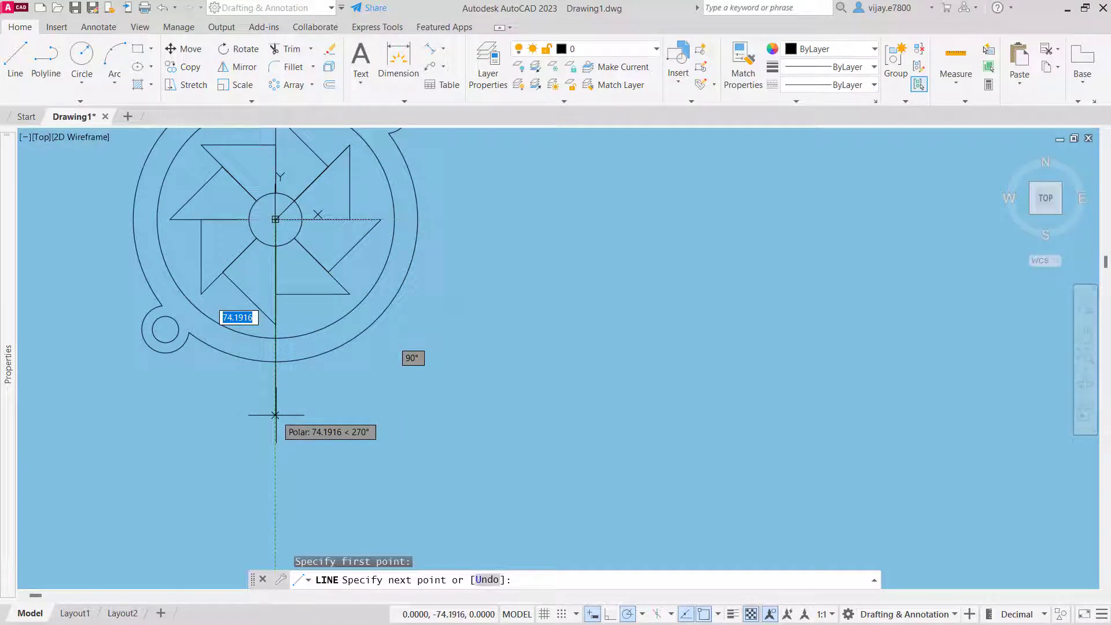
Step: Draw a line 76 straight down from the wheel's centre, continuing 76 horizontally to the left
type("76")
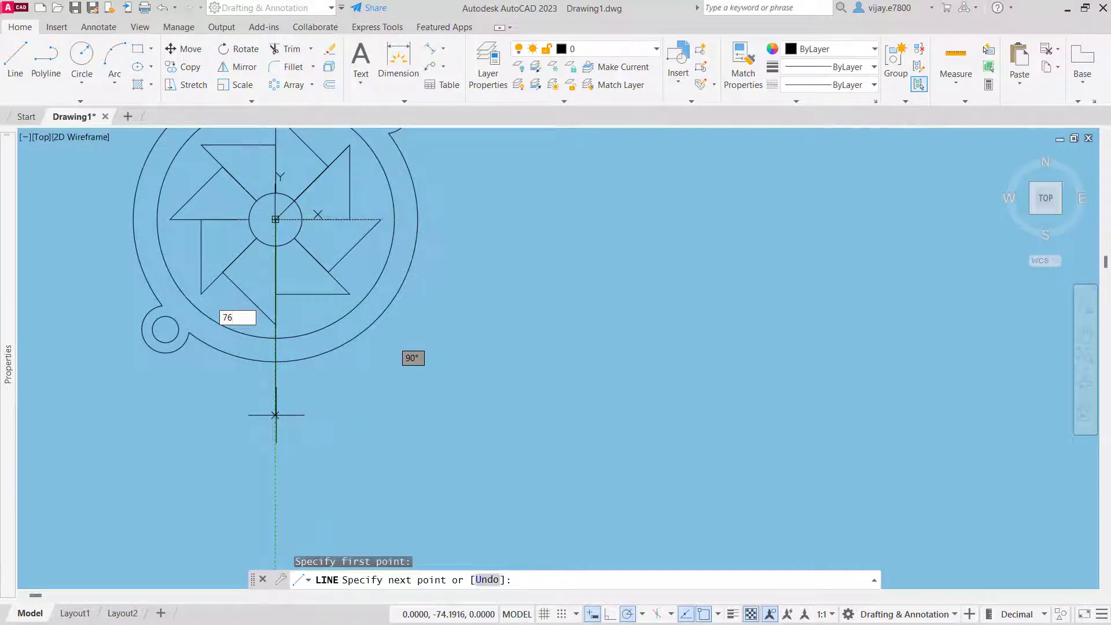
key("Return")
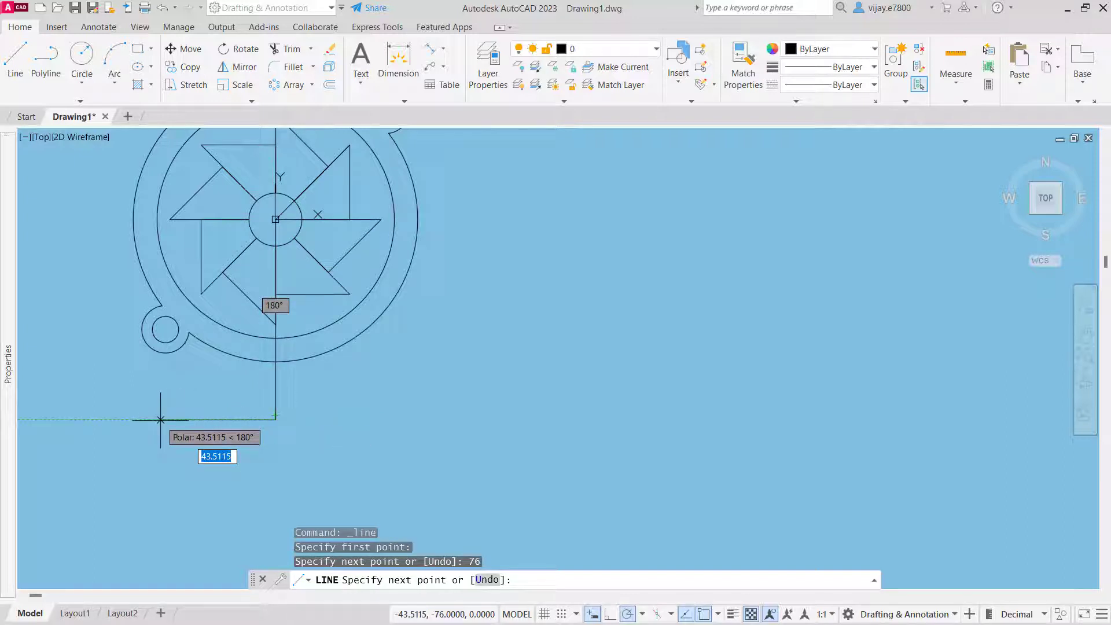
type("7")
key("Return")
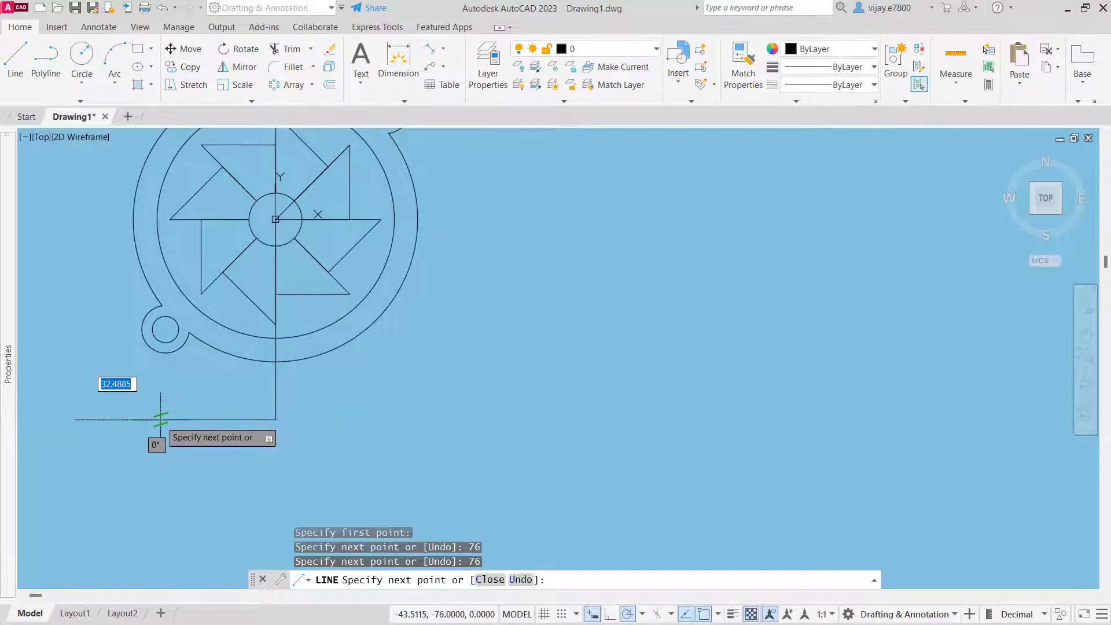
Step: Continue the line back to the vertical line's lower end and 102 horizontally to the right
left_click(276, 420)
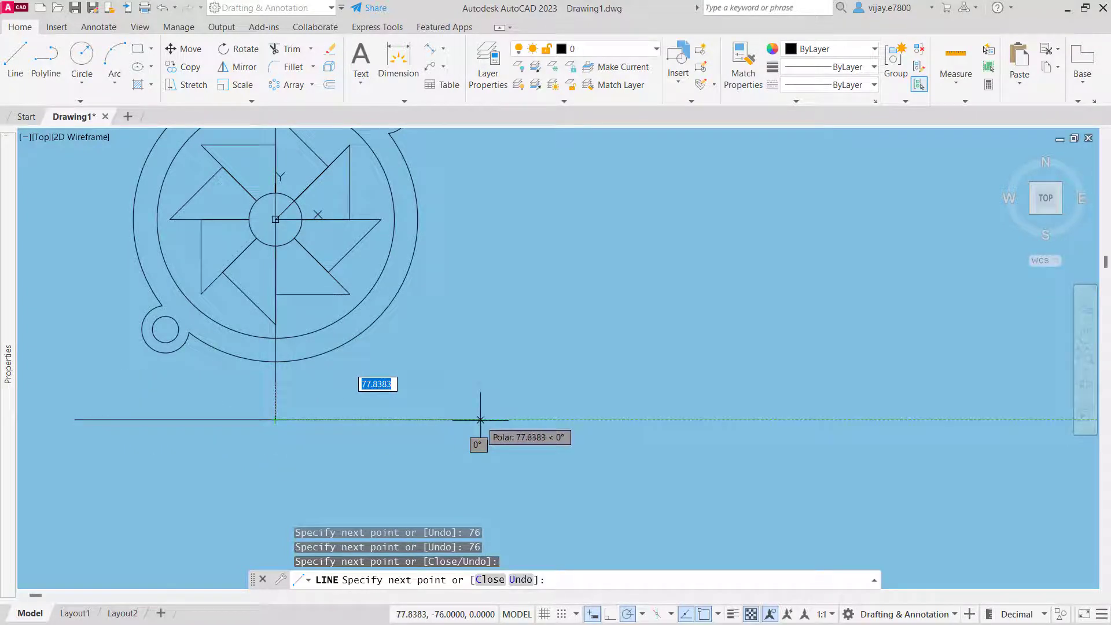
type("102")
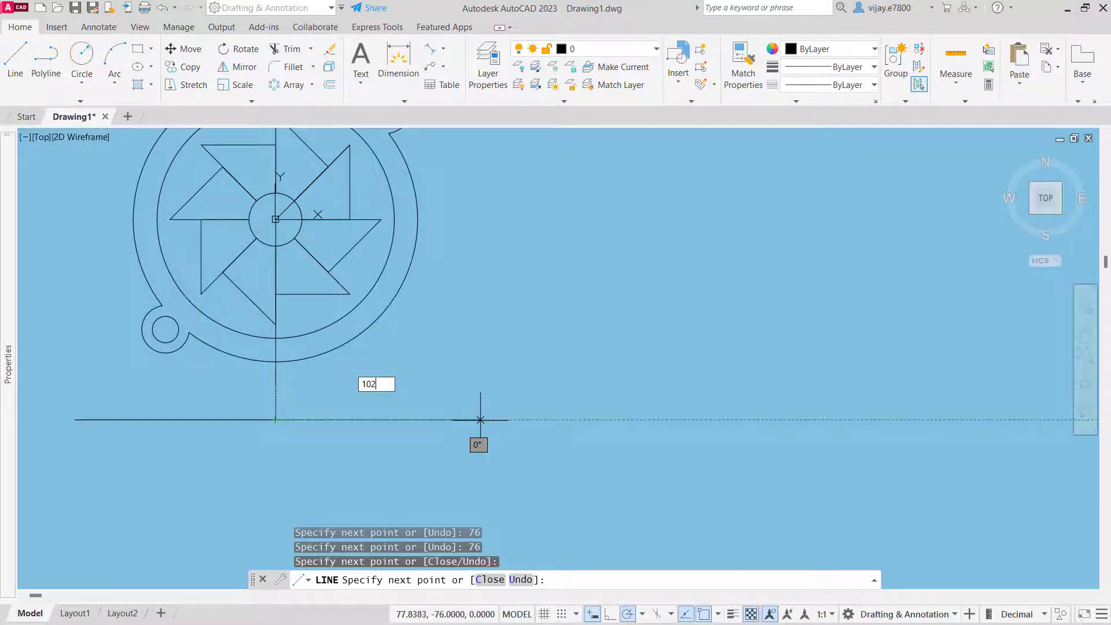
key("Return")
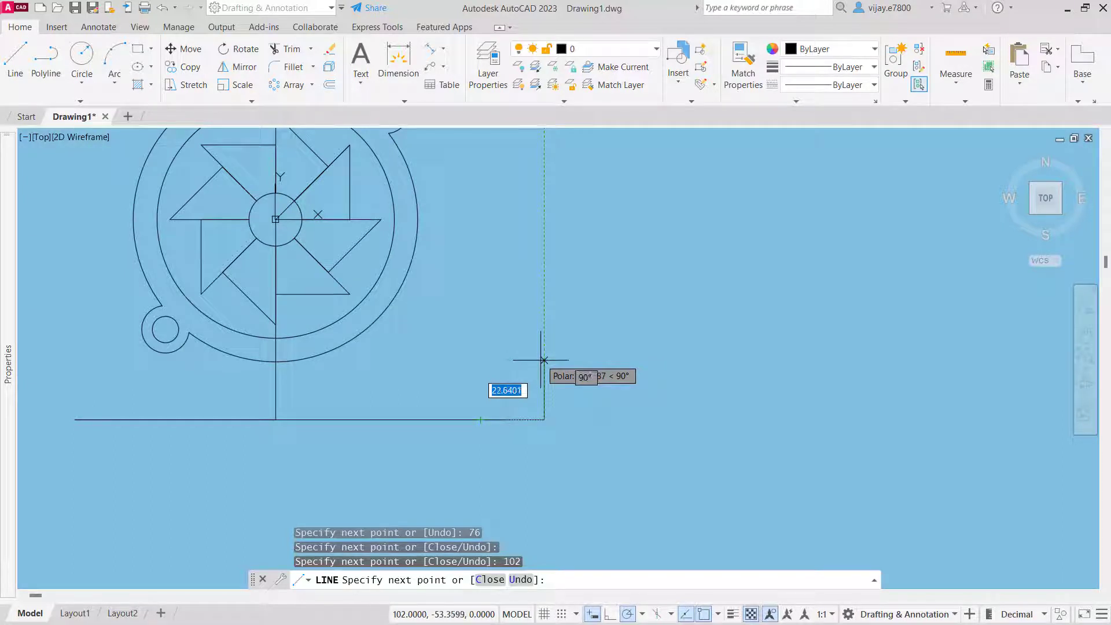
key("Escape")
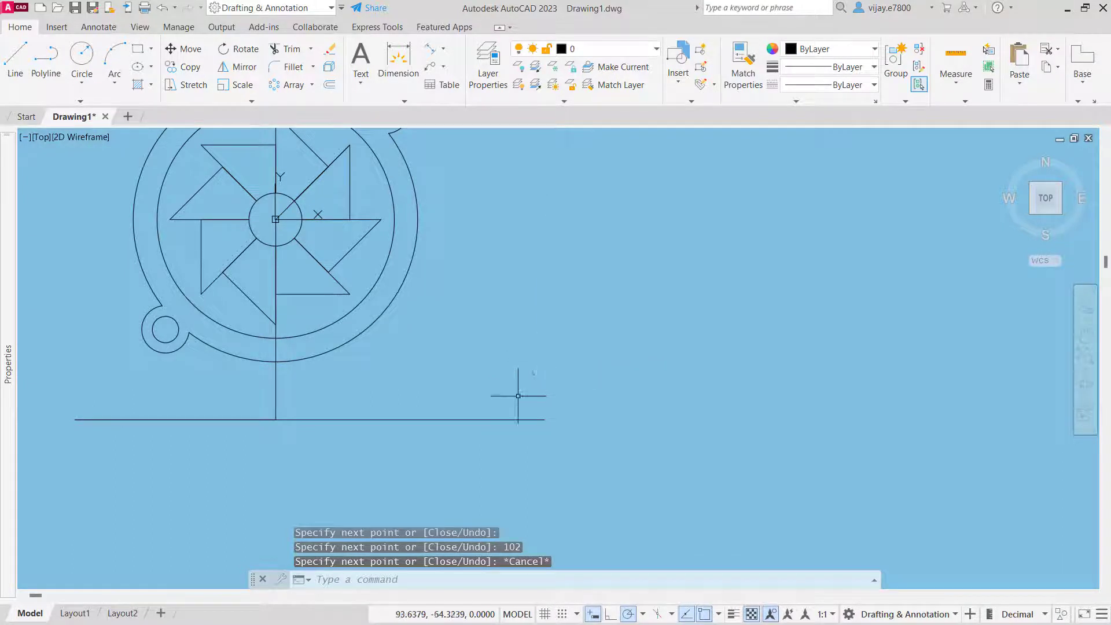
Step: Offset both horizontal base lines upward by 16
left_click(328, 86)
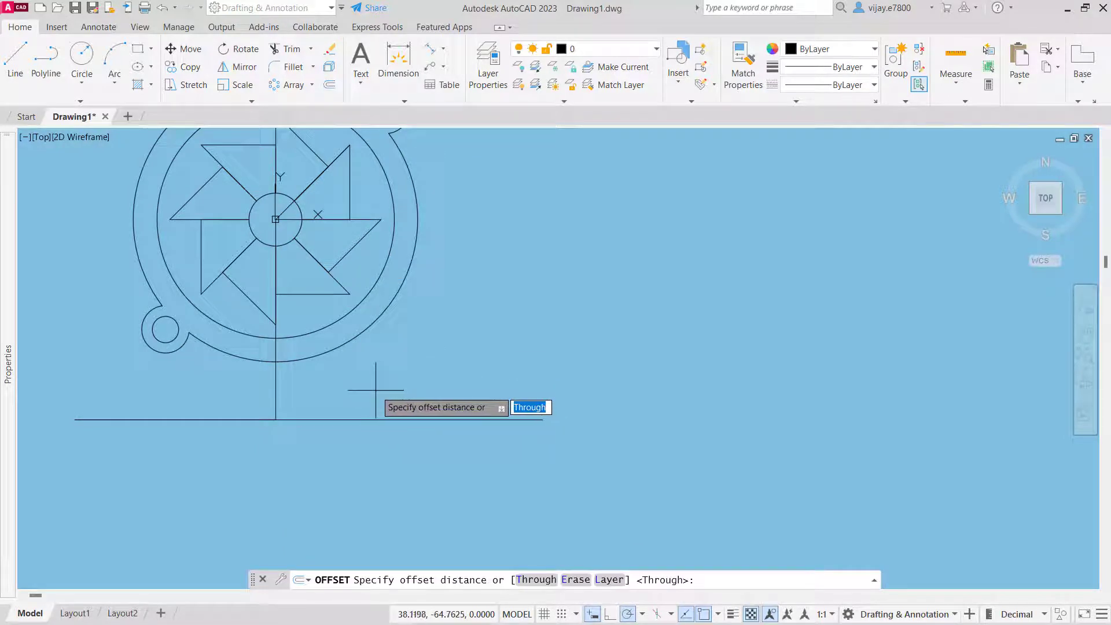
type("16")
key("Return")
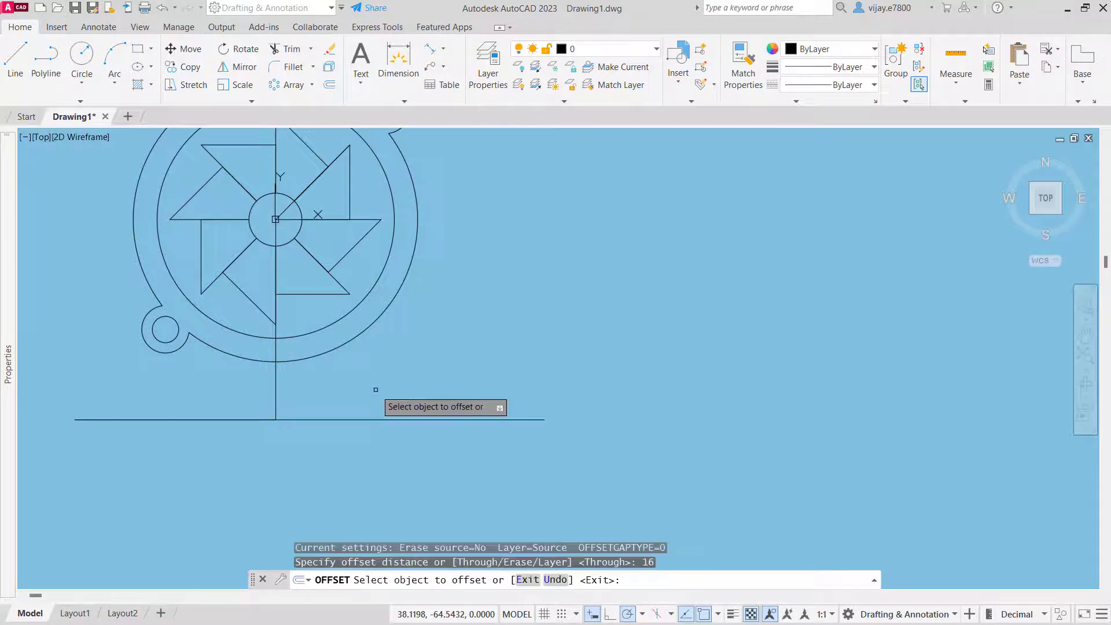
left_click(405, 420)
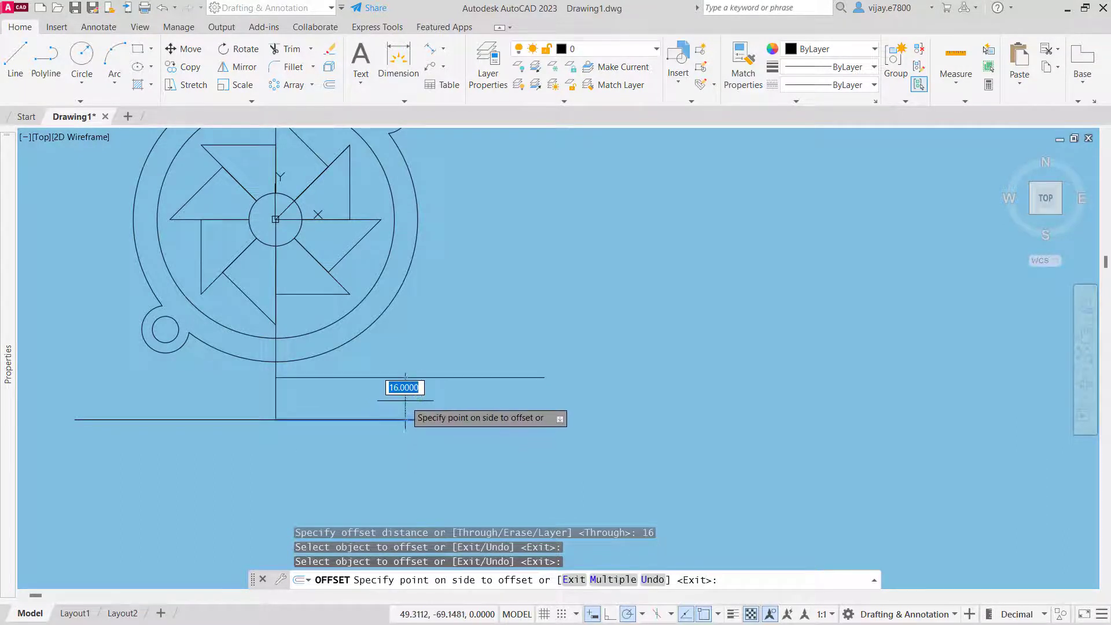
left_click(405, 399)
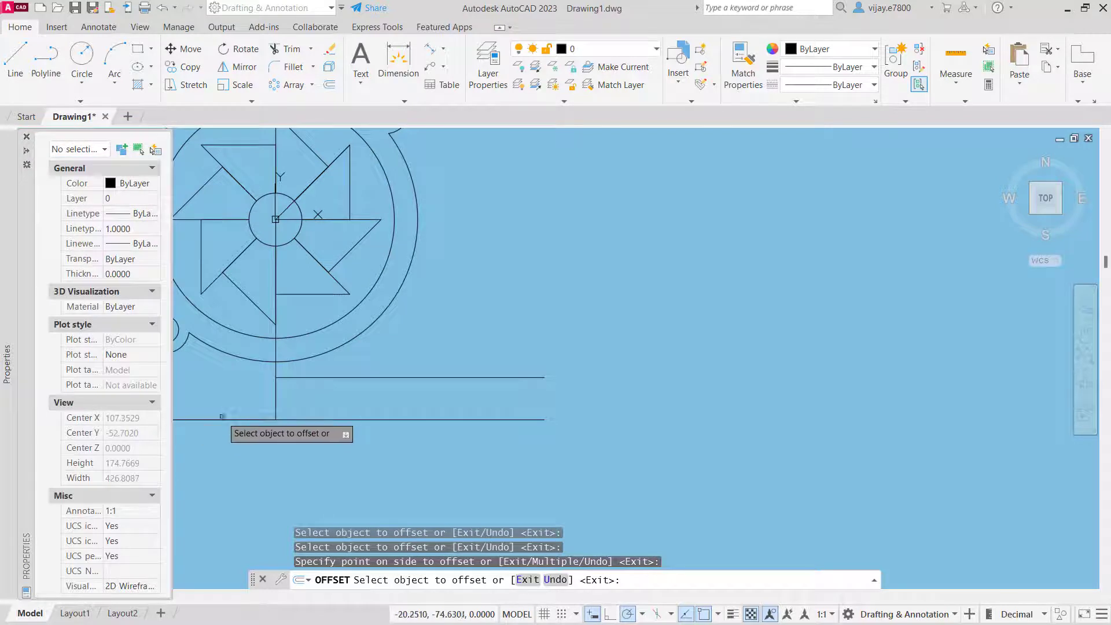
left_click(222, 419)
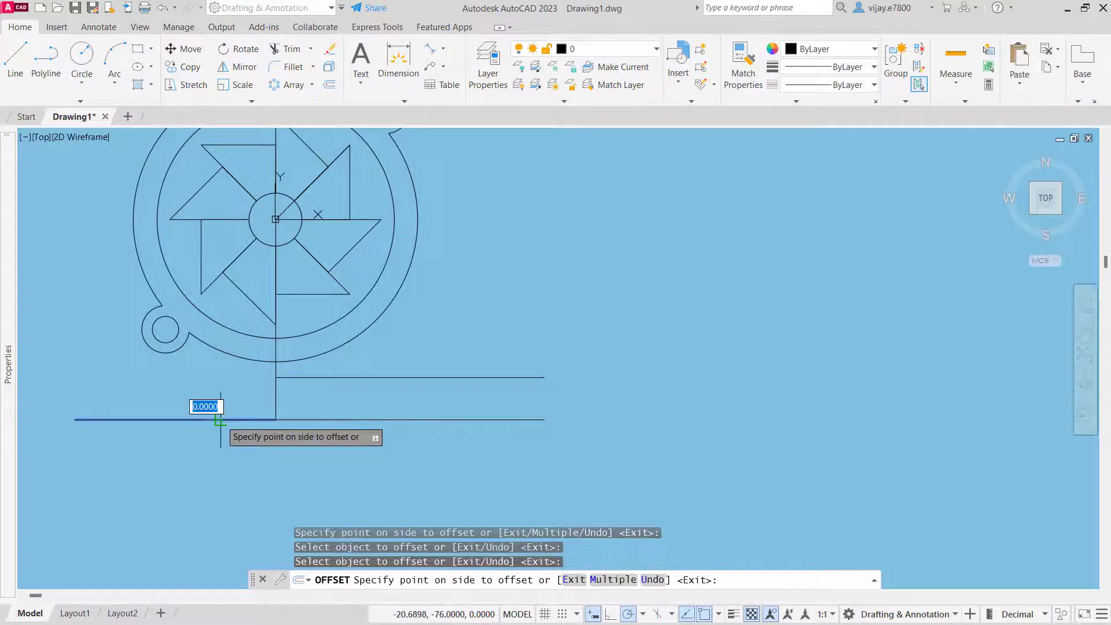
left_click(243, 407)
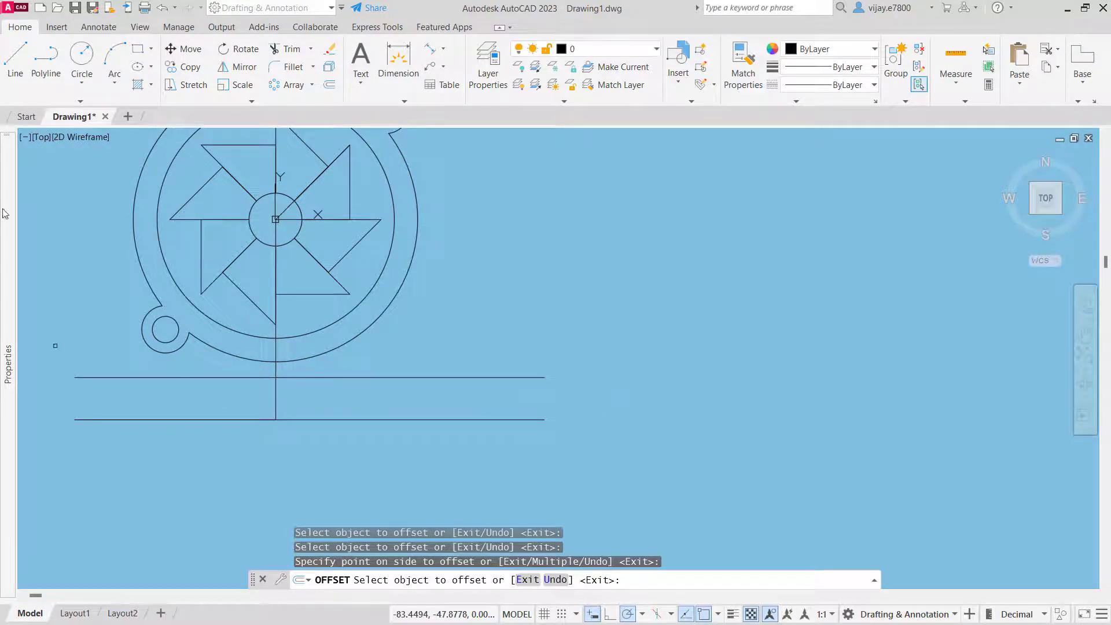
key("Escape")
Step: Close the left end of the base strip with a vertical line between the two horizontal lines' endpoints
type("l")
key("Return")
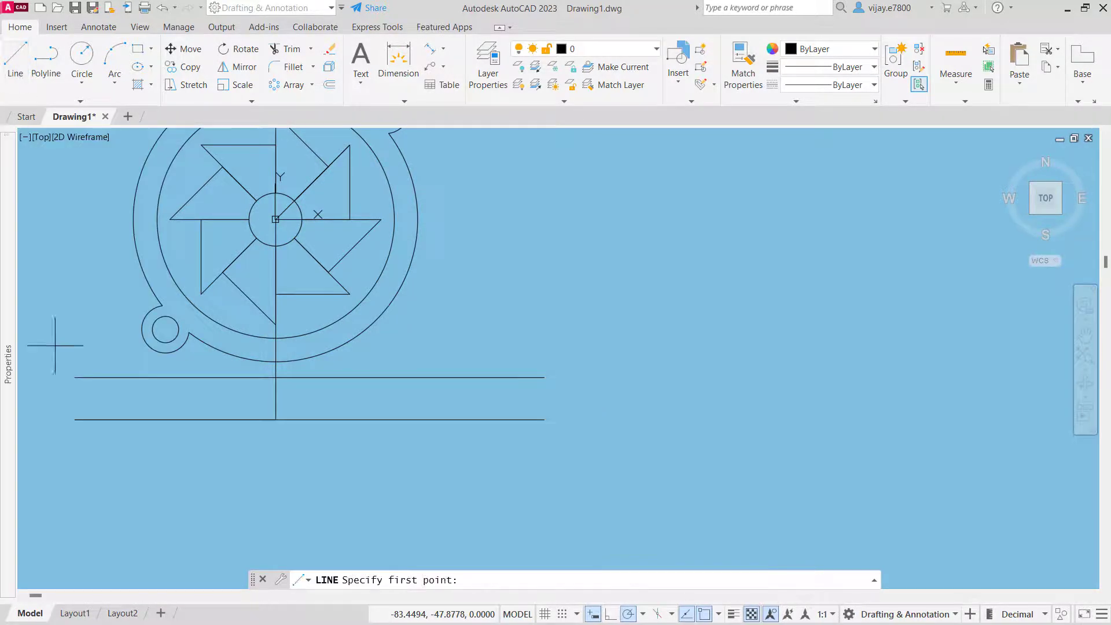
left_click(74, 378)
left_click(75, 419)
right_click(78, 404)
left_click(109, 414)
Step: Close the right end of the base strip with a vertical line joining the upper and lower endpoints
right_click(509, 370)
left_click(556, 340)
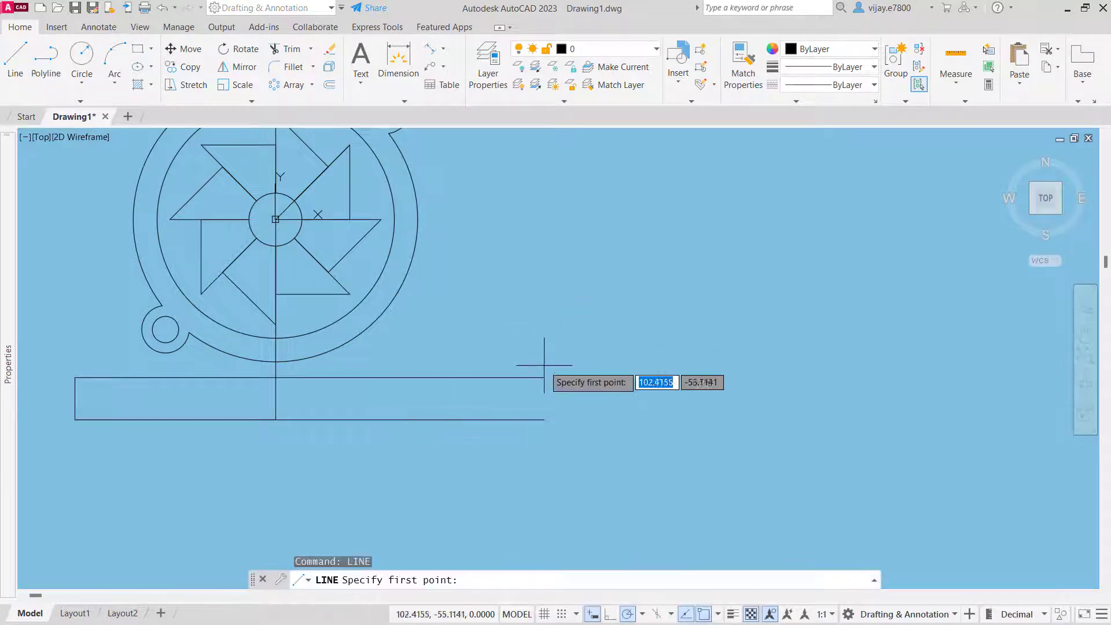
left_click(544, 377)
left_click(544, 419)
right_click(603, 378)
left_click(618, 389)
Step: Trim the vertical centre line inside the hub circle and between the lowest blade tip and the inner ring circle
scroll(526, 351, "up", 2)
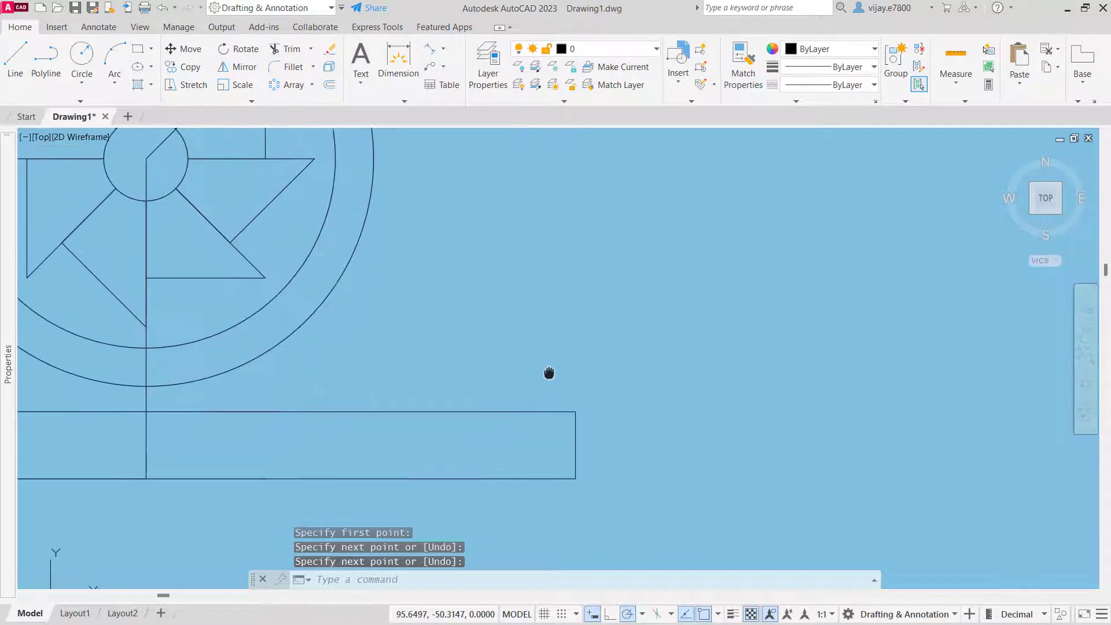
middle_click_drag(395, 385, 588, 338)
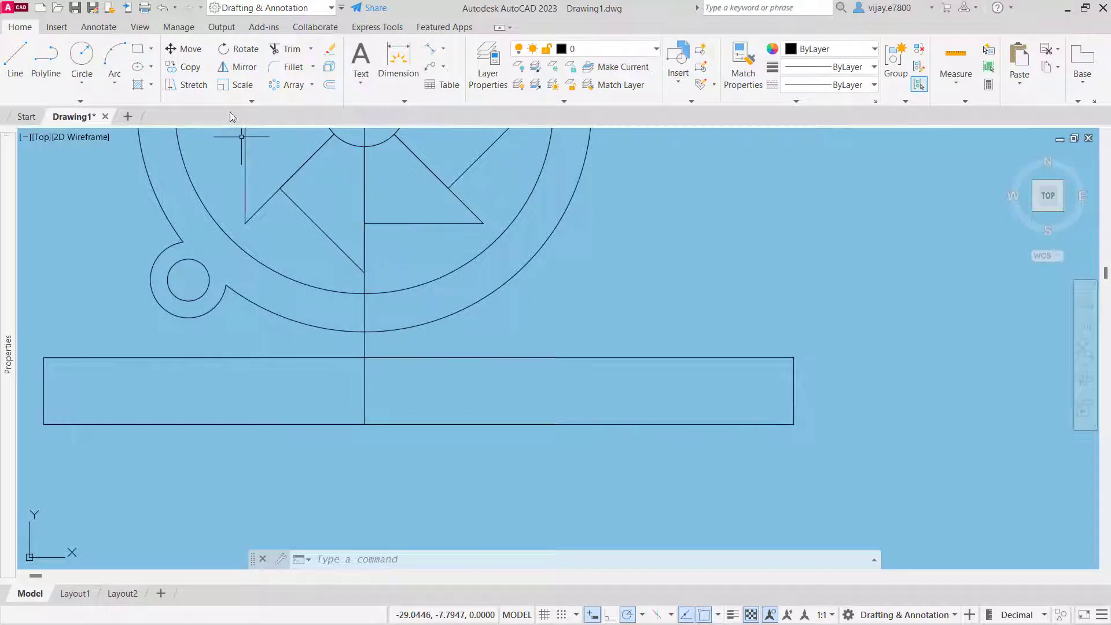
left_click(277, 50)
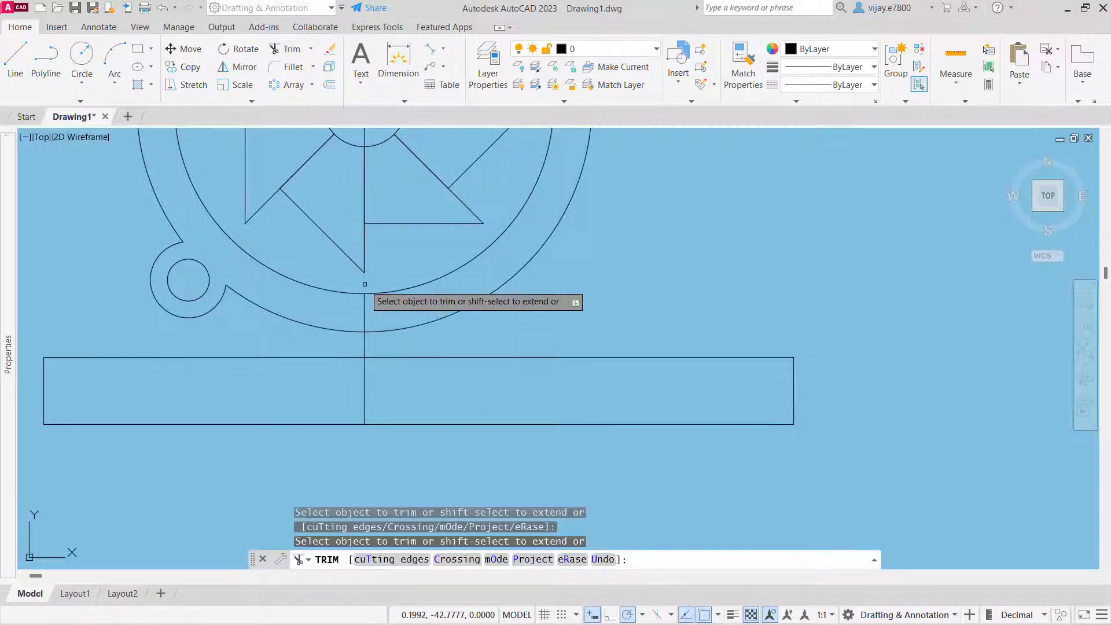
scroll(418, 222, "down", 2)
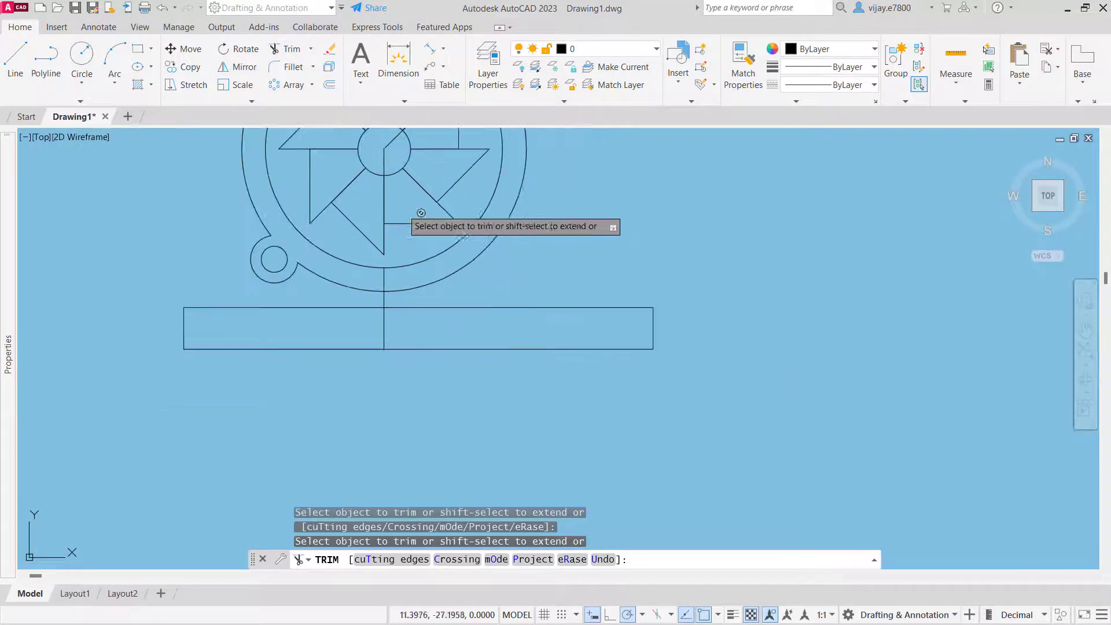
left_click(383, 163)
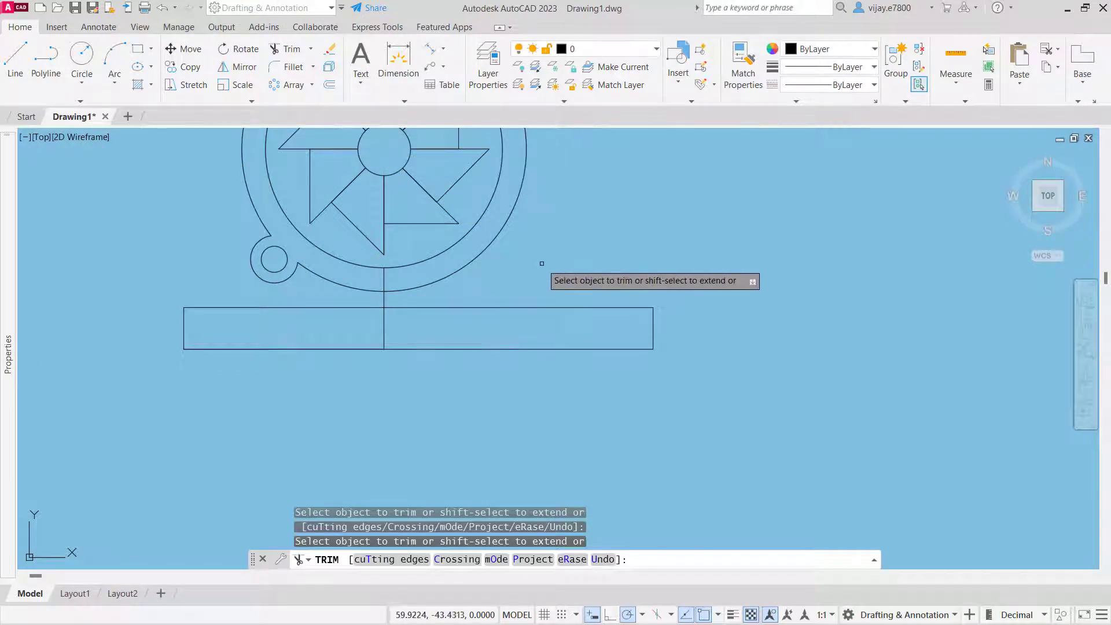
Step: Offset the vertical centre line below the inner ring circle by 20 to both sides
middle_click_drag(542, 263, 640, 280)
scroll(610, 278, "up", 2)
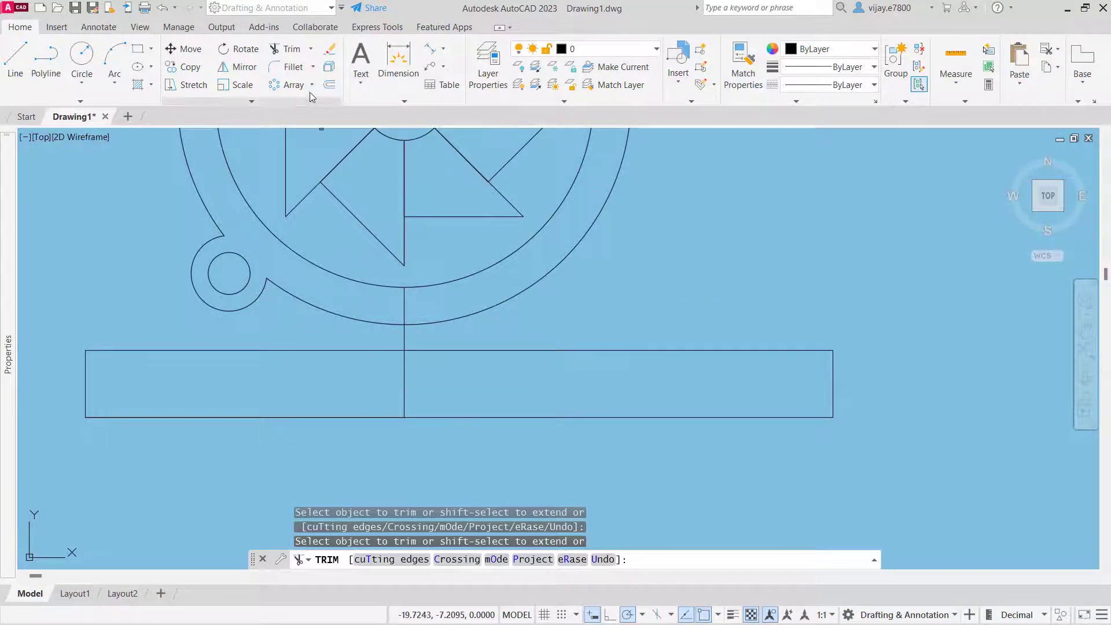
left_click(329, 85)
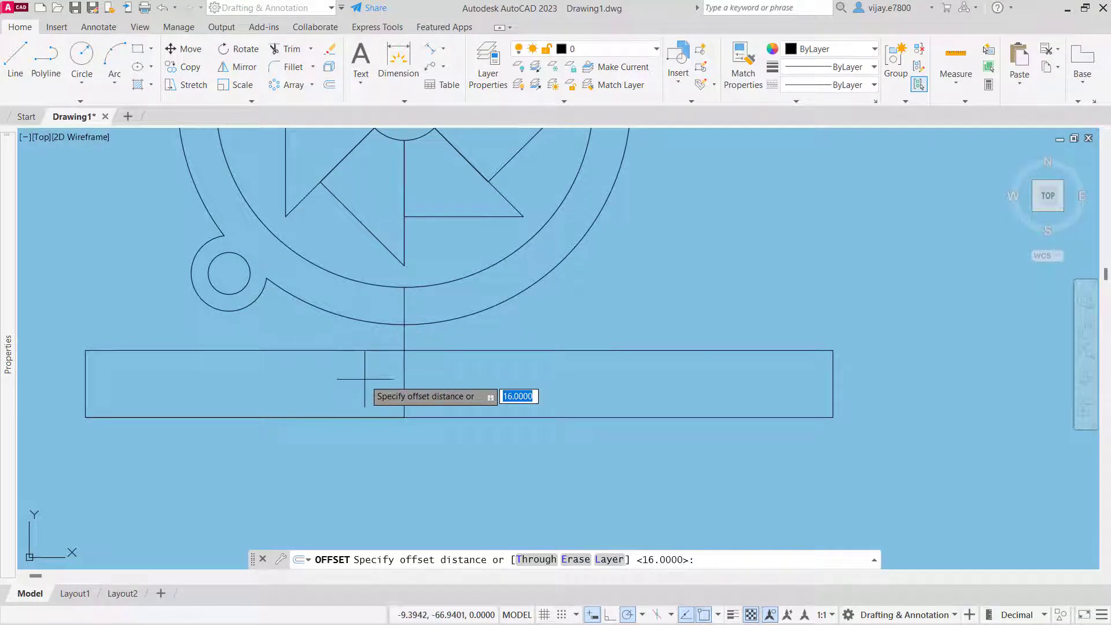
type("20")
key("Return")
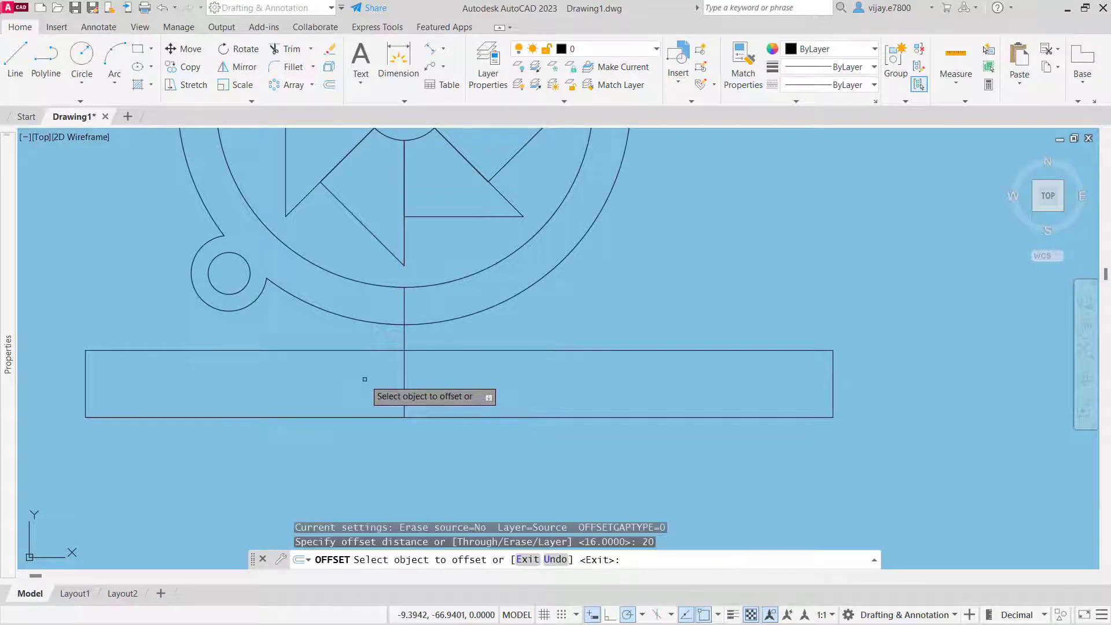
left_click(404, 382)
left_click(423, 384)
left_click(404, 377)
left_click(359, 366)
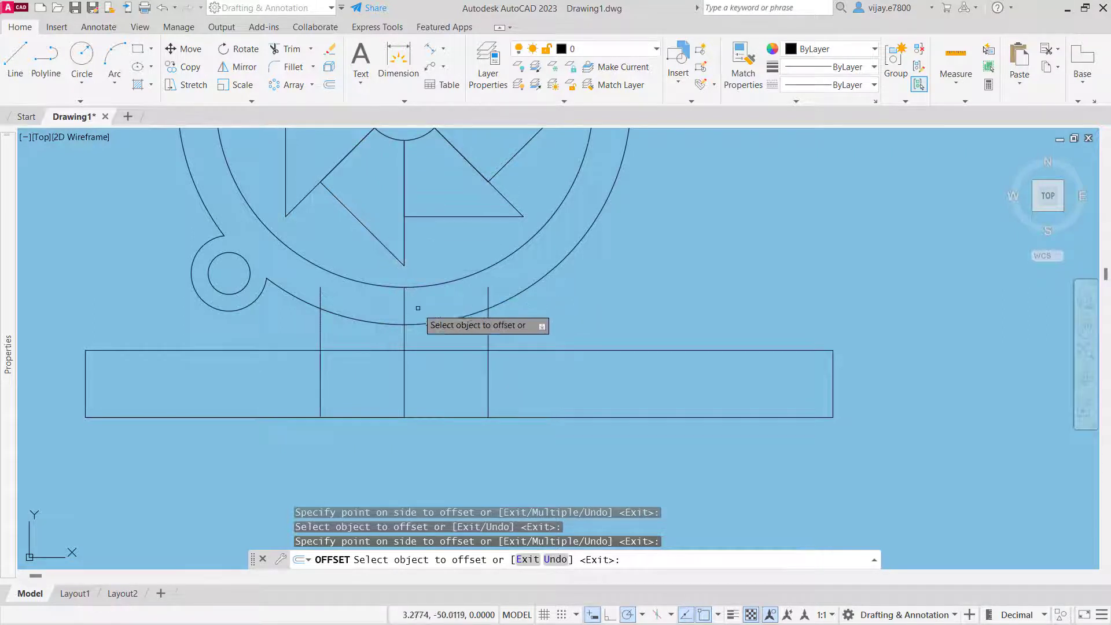
Step: Trim the outer circle's lower arc and the base strip's upper edge between the two offset vertical lines
left_click(288, 50)
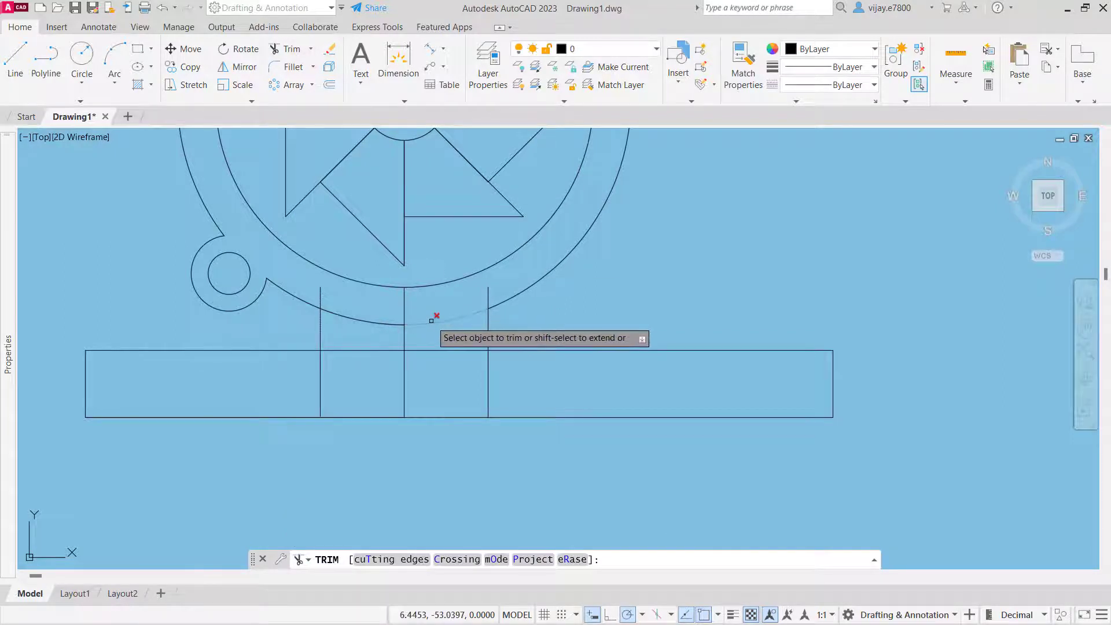
left_click(389, 320)
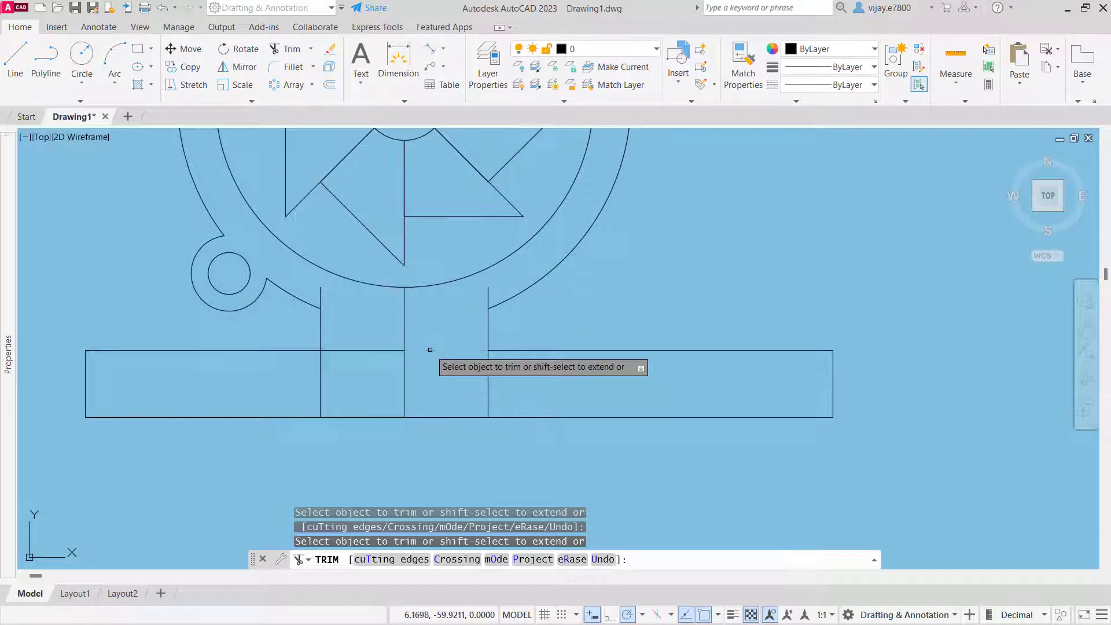
left_click(367, 349)
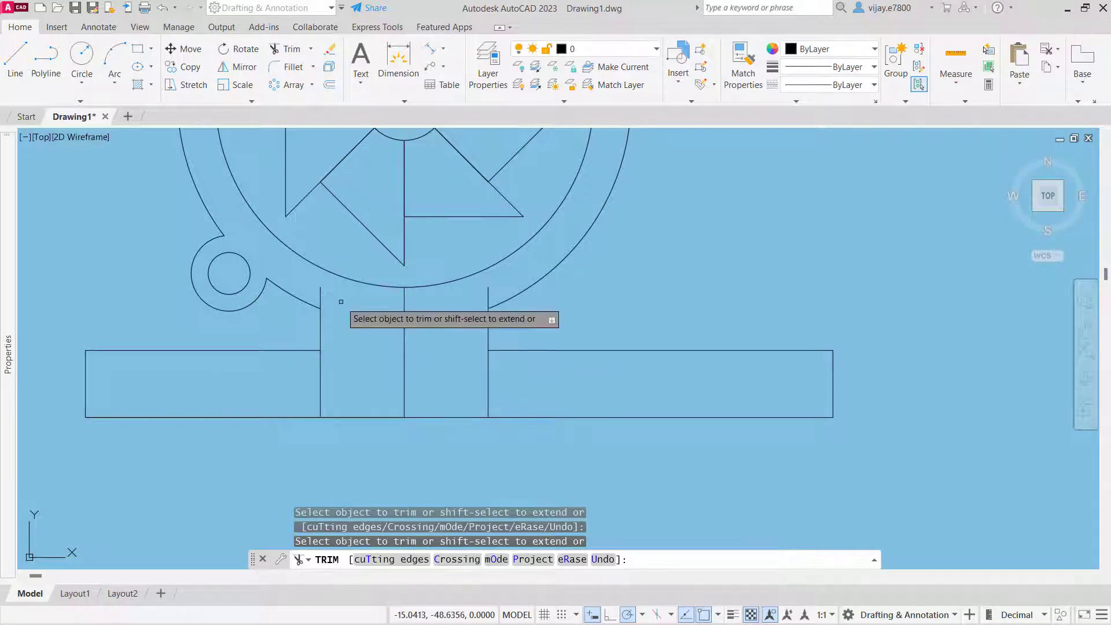
Step: Trim the upper ends of both vertical neck lines where they project past the outer circle
left_click(320, 293)
left_click(489, 301)
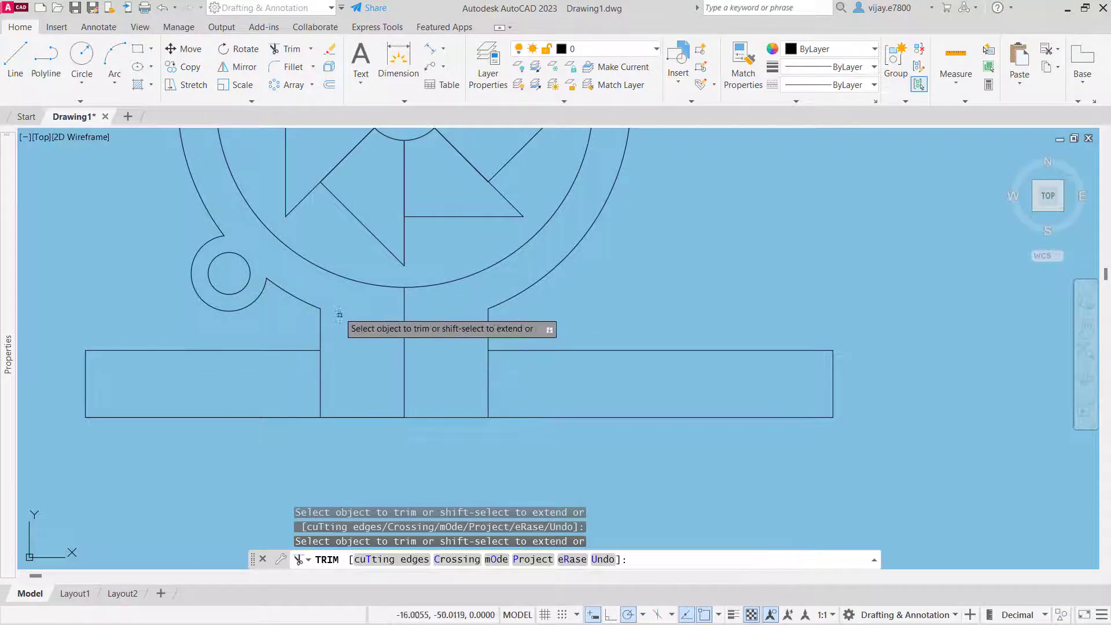
key("Escape")
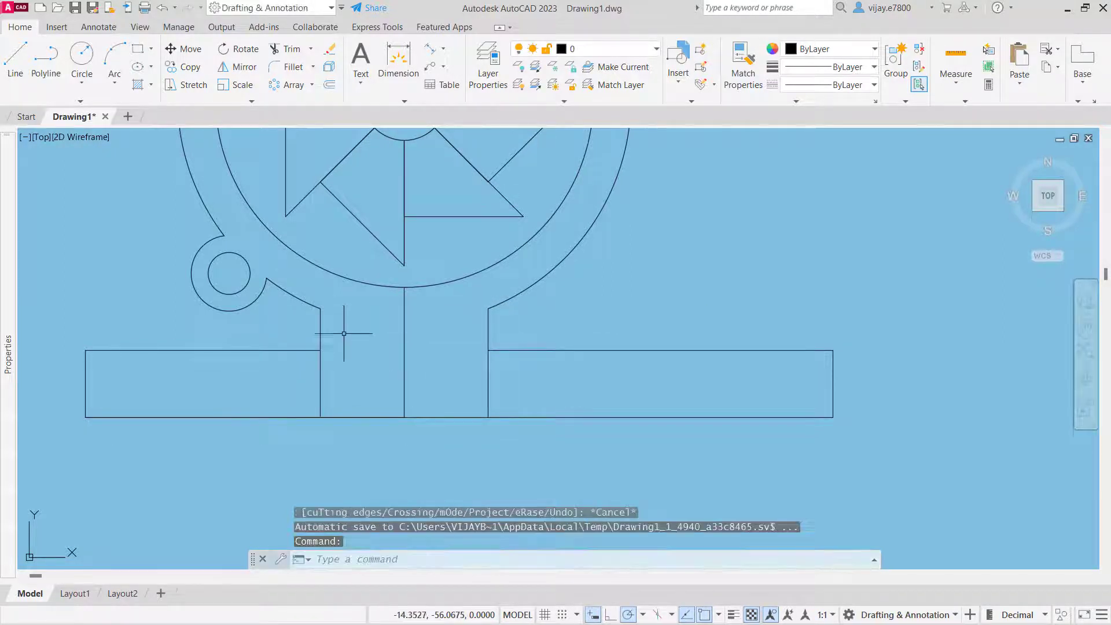
Step: Draw a line from the neck's right edge 25.5 along the base's upper edge, continuing upward at 78° beside the outer circle
left_click(15, 58)
left_click(487, 360)
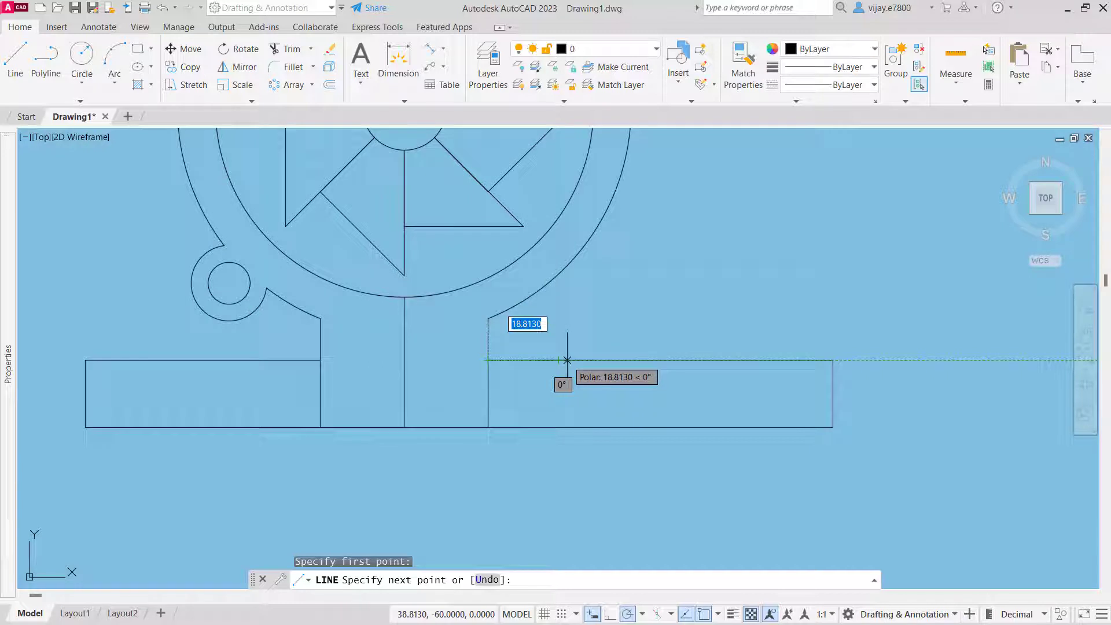
type("25")
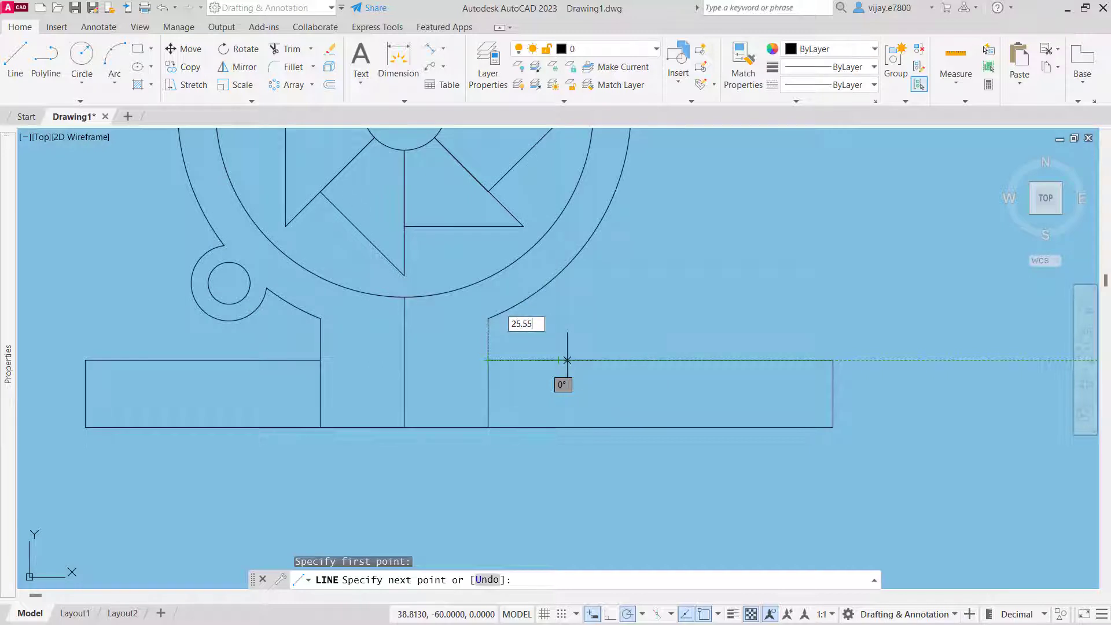
type(".5")
key("Return")
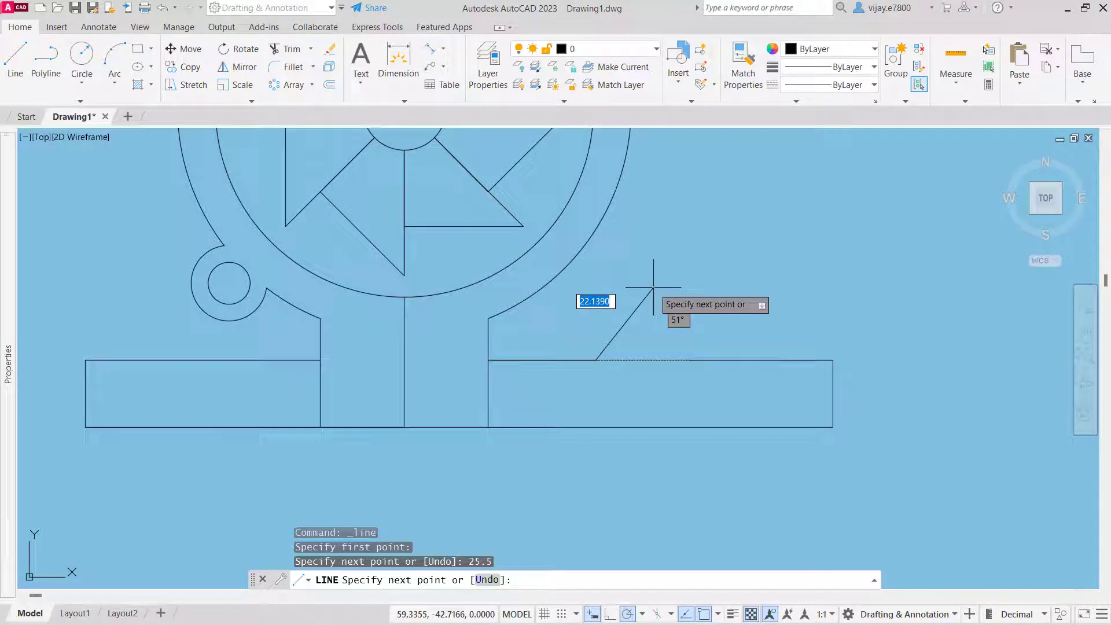
type("<")
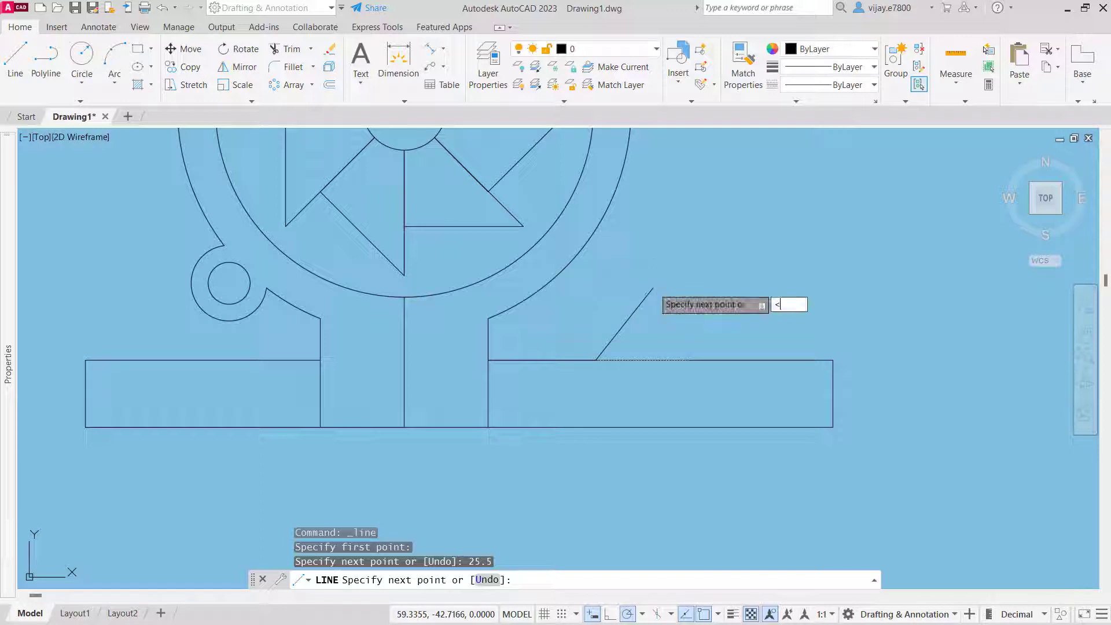
type("78")
key("Return")
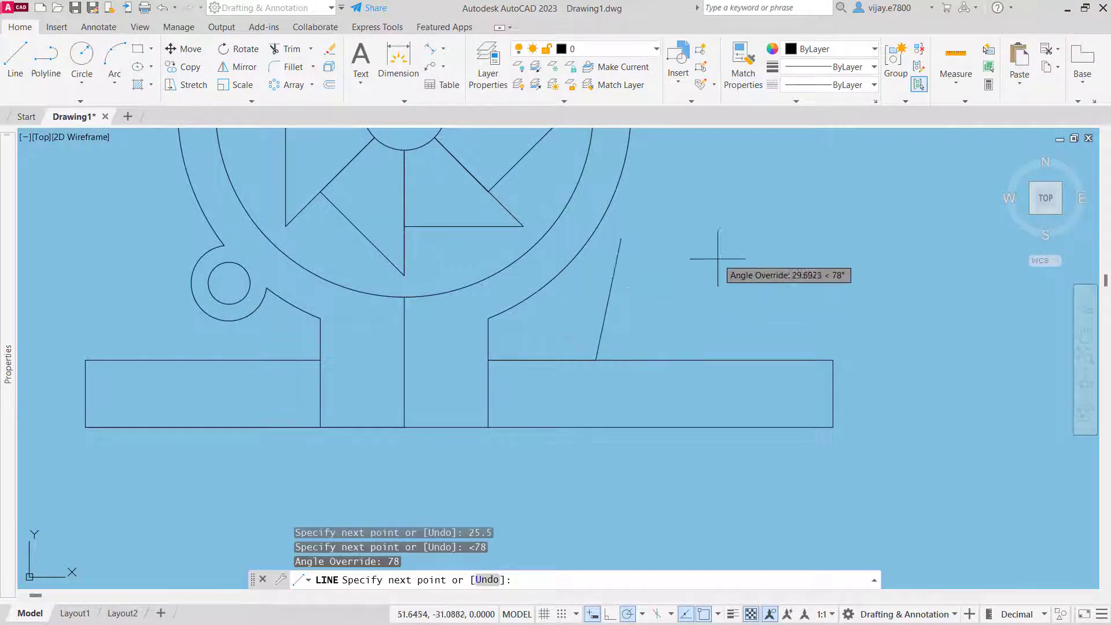
left_click(679, 191)
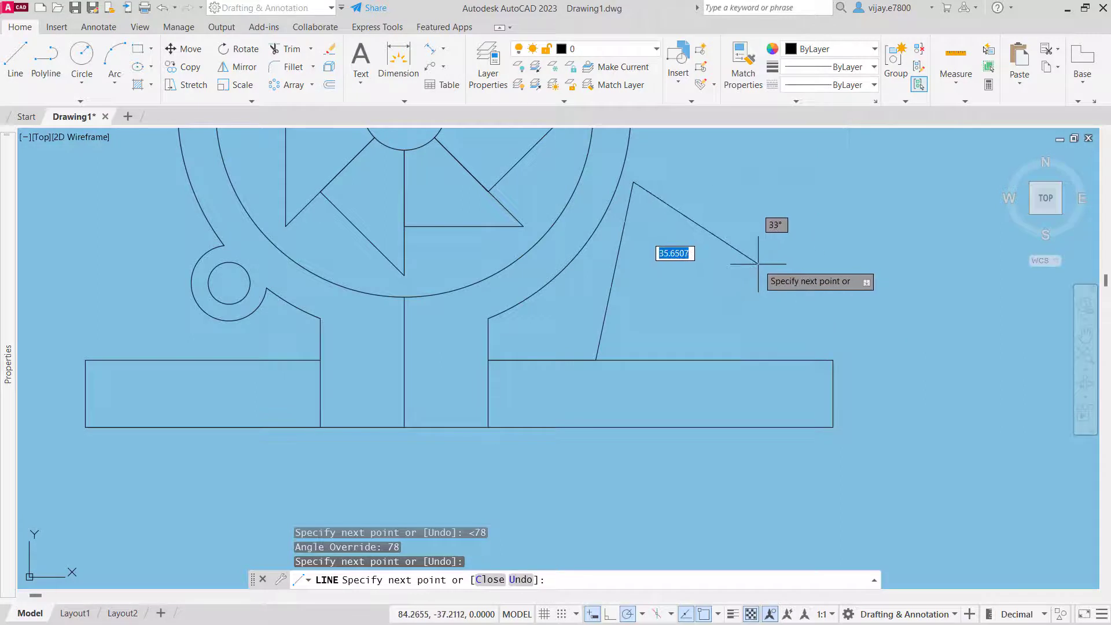
key("Escape")
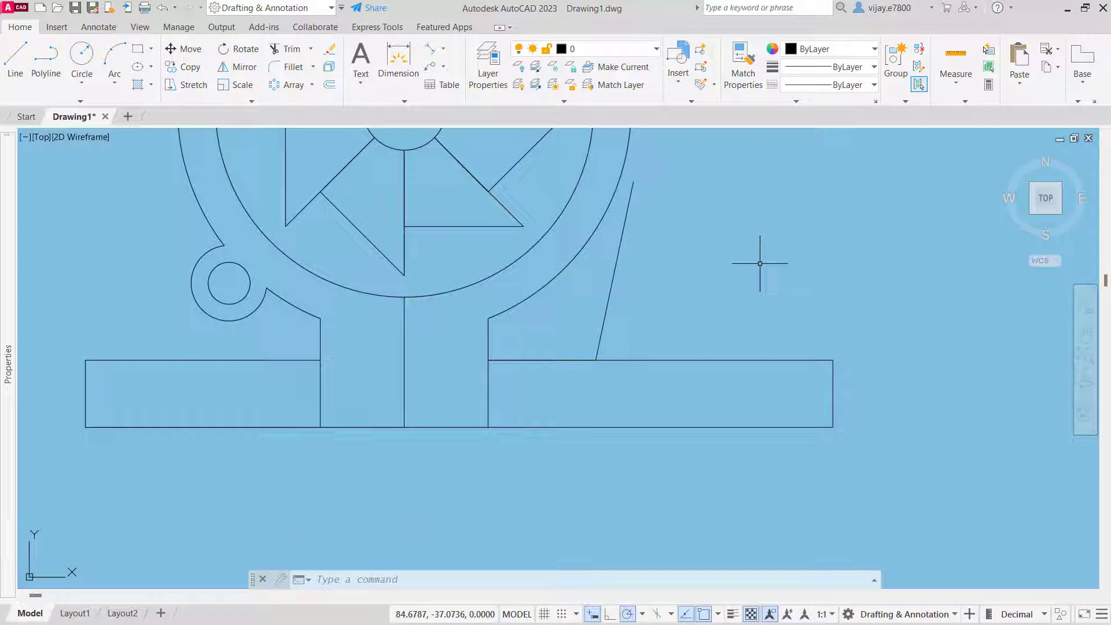
Step: Fillet the base's upper-left edge and the lower-left lug's outer arc with a radius of 7.5
mouse_move(14, 270)
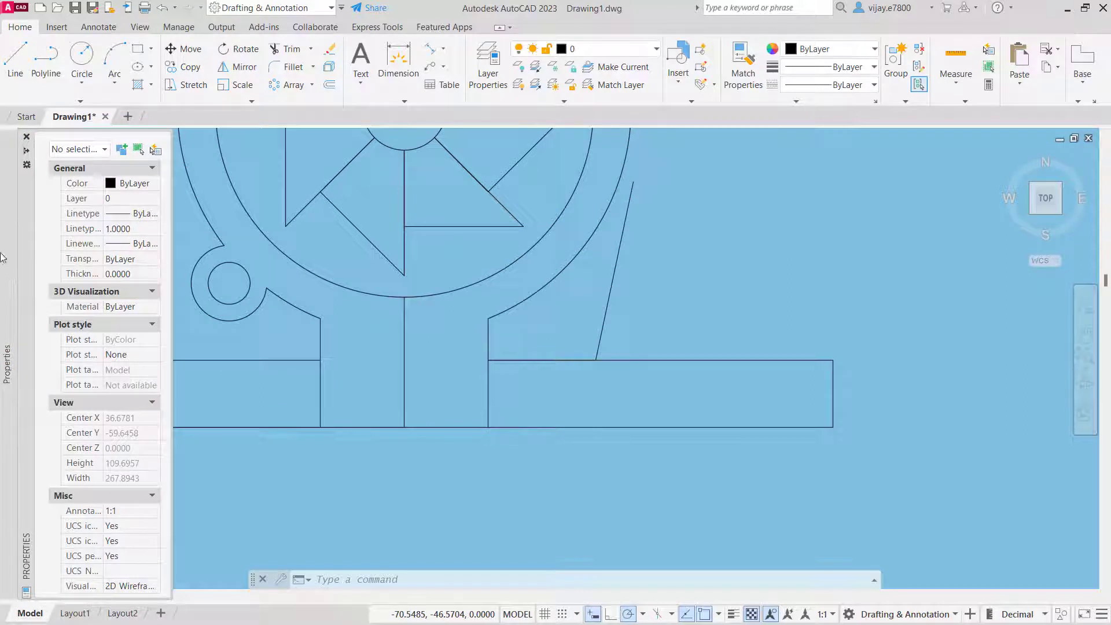
middle_click_drag(496, 347, 752, 347)
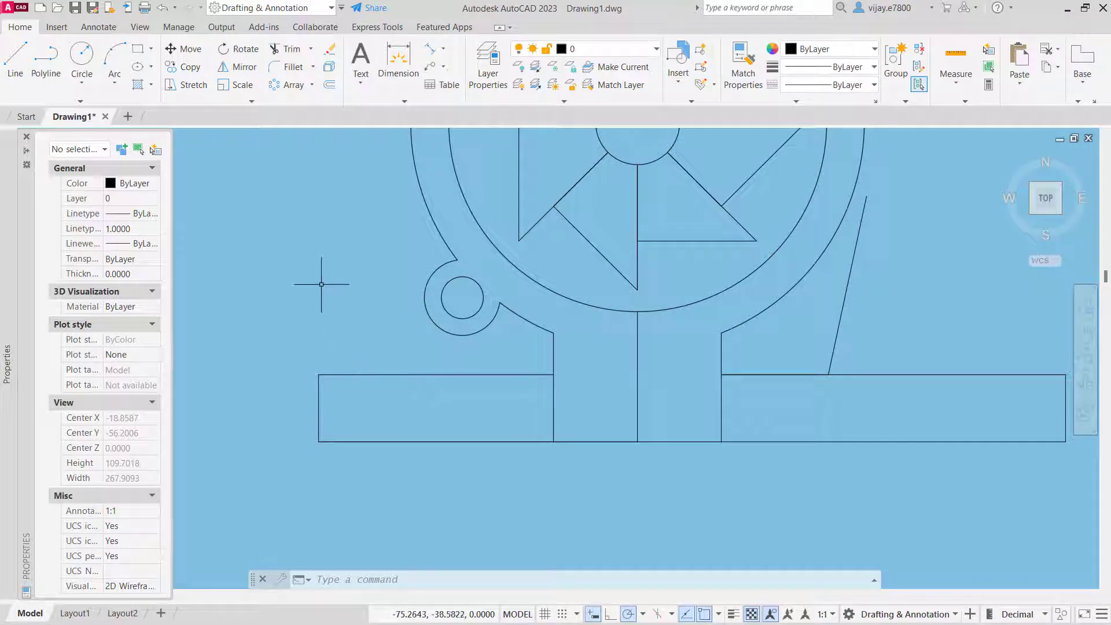
left_click(293, 67)
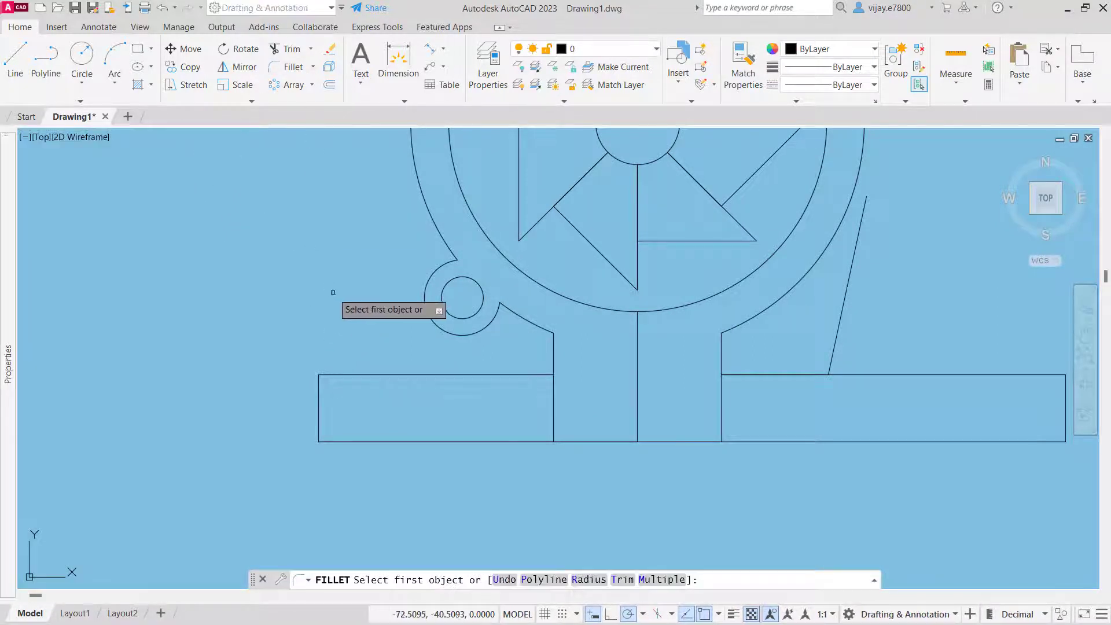
left_click(589, 579)
type("7.5")
key("Return")
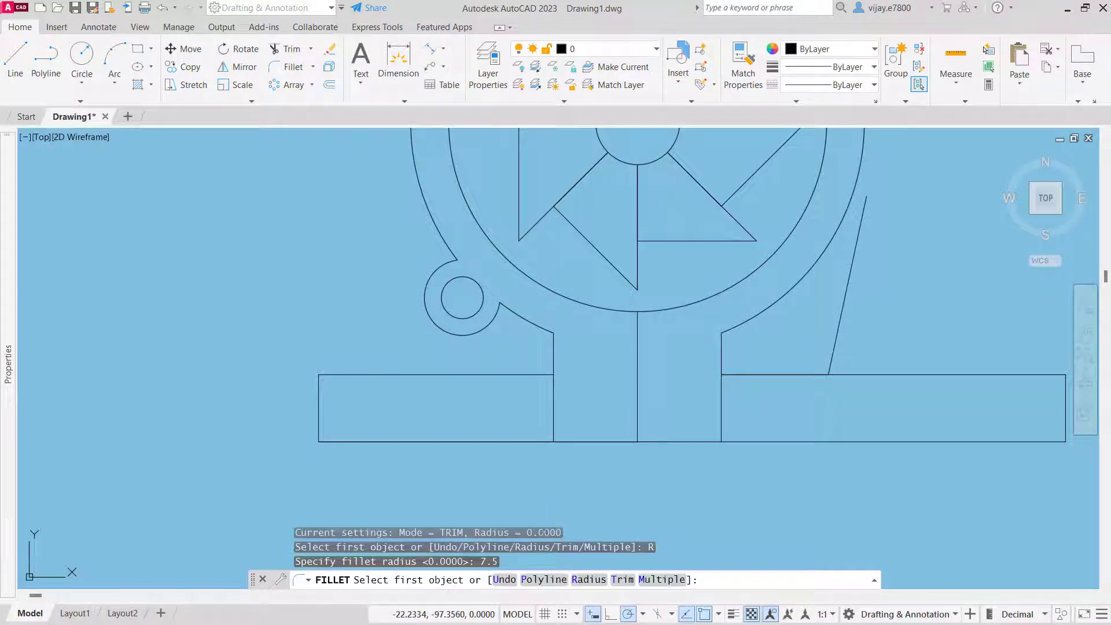
left_click(408, 375)
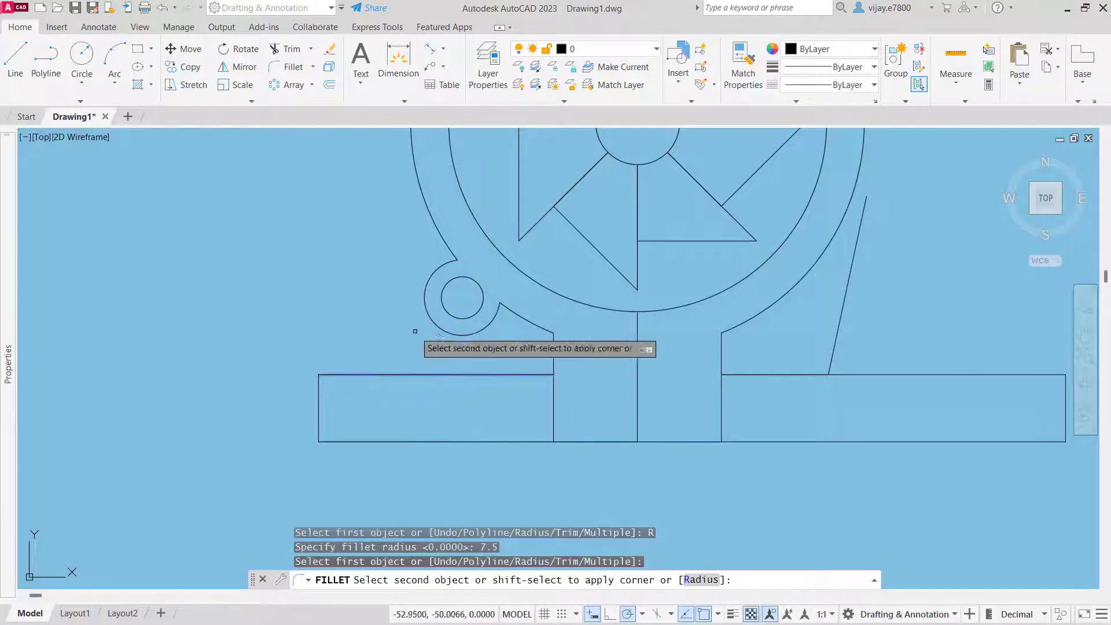
left_click(434, 324)
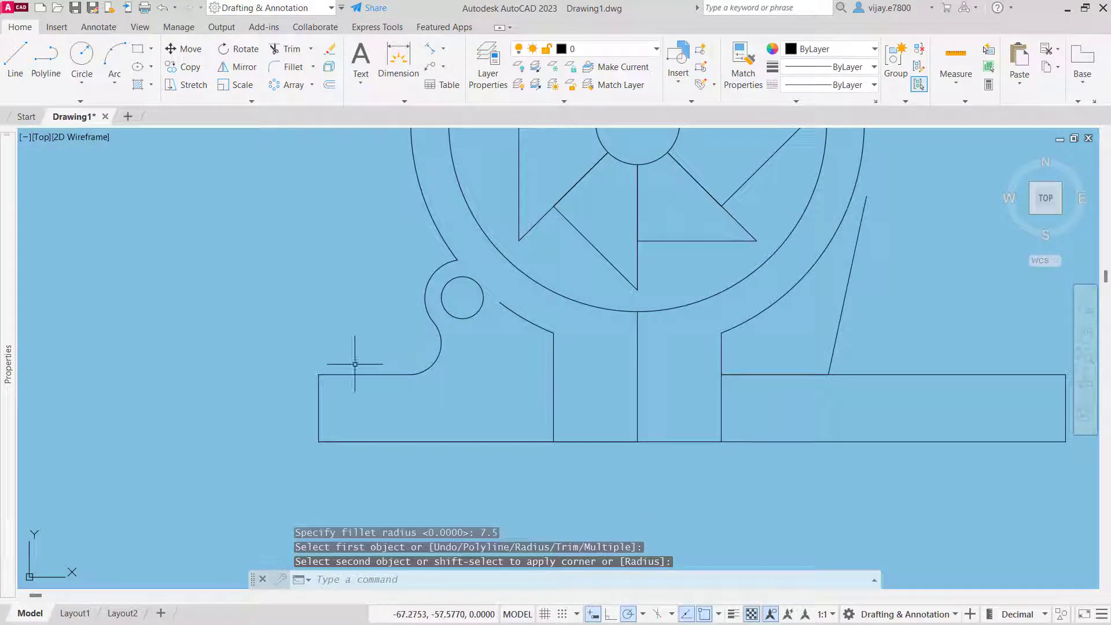
Step: Extend the base's upper-left edge back to the neck and the lower-left lug's arc back to the outer circle
left_click(312, 50)
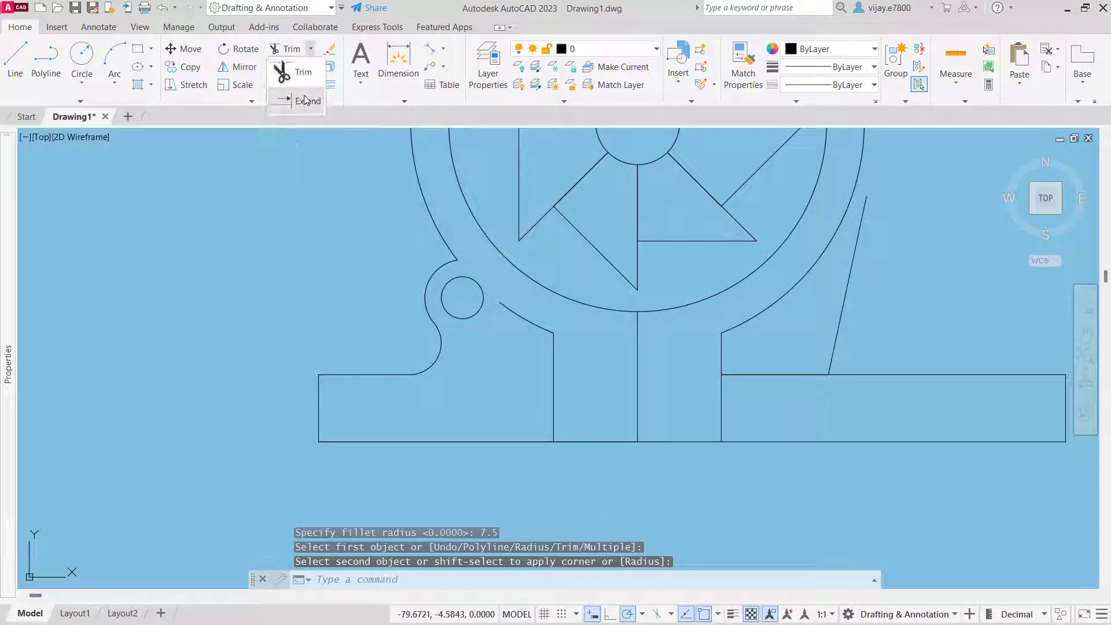
left_click(288, 86)
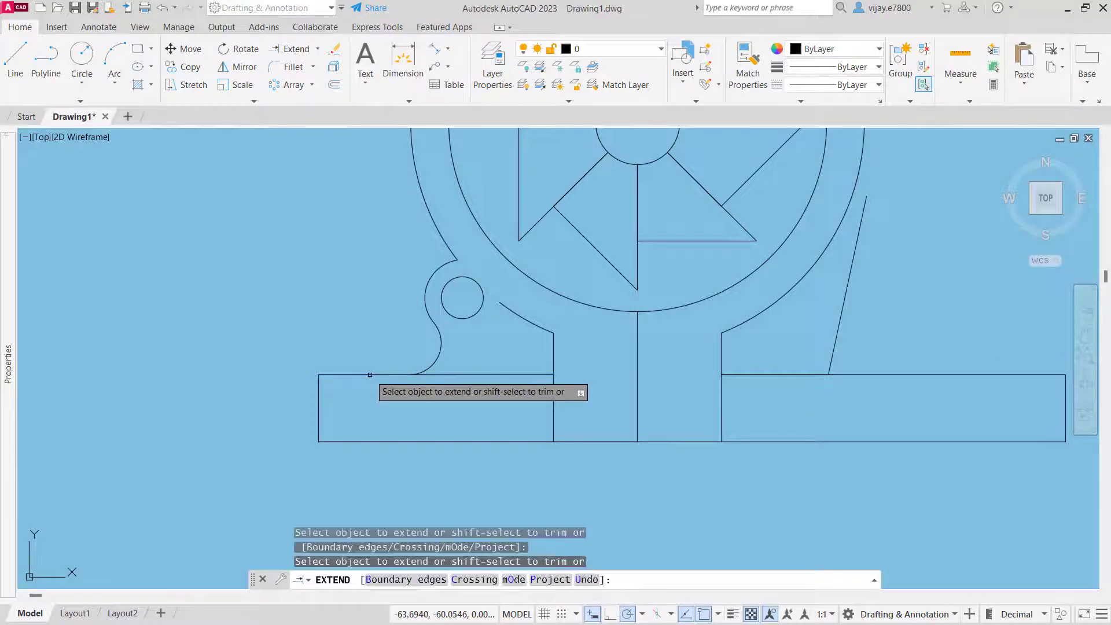
left_click(434, 359)
key("Escape")
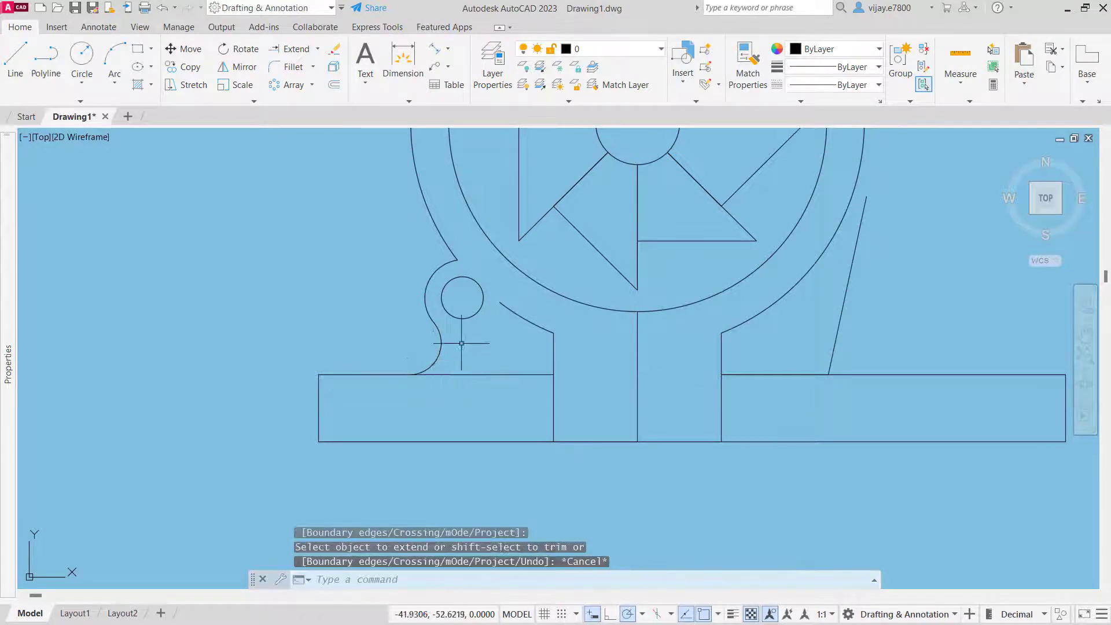
left_click(292, 48)
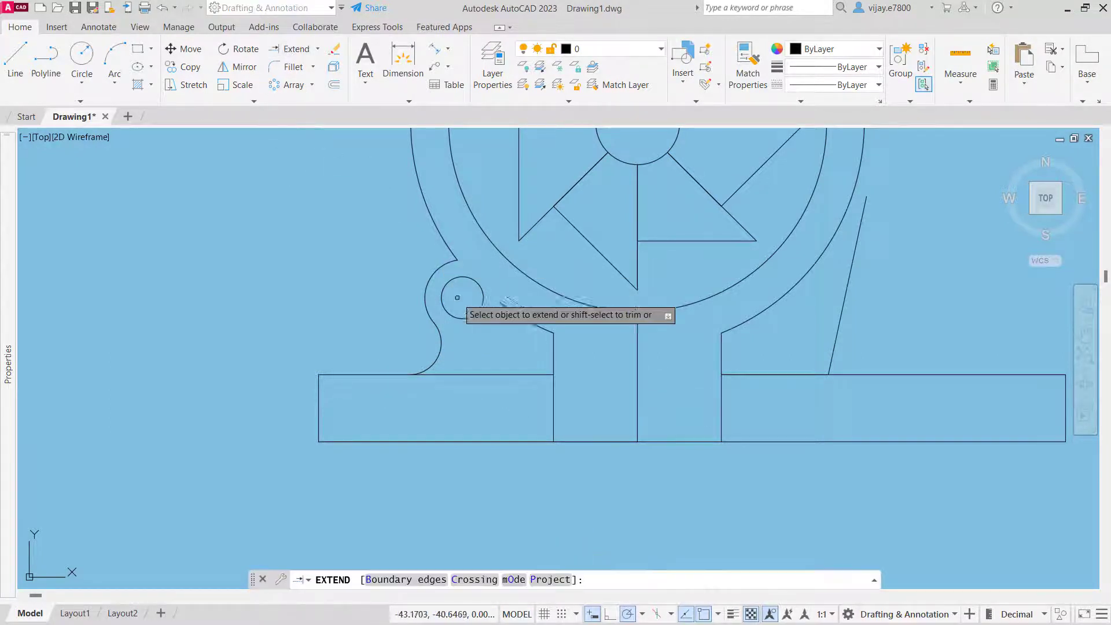
left_click(427, 284)
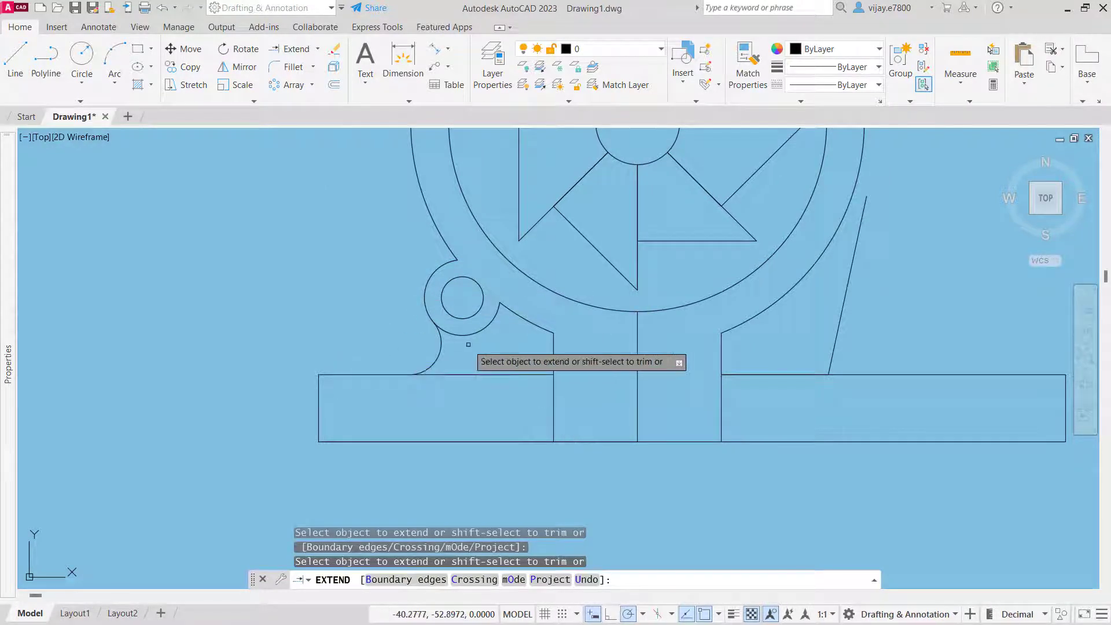
key("Escape")
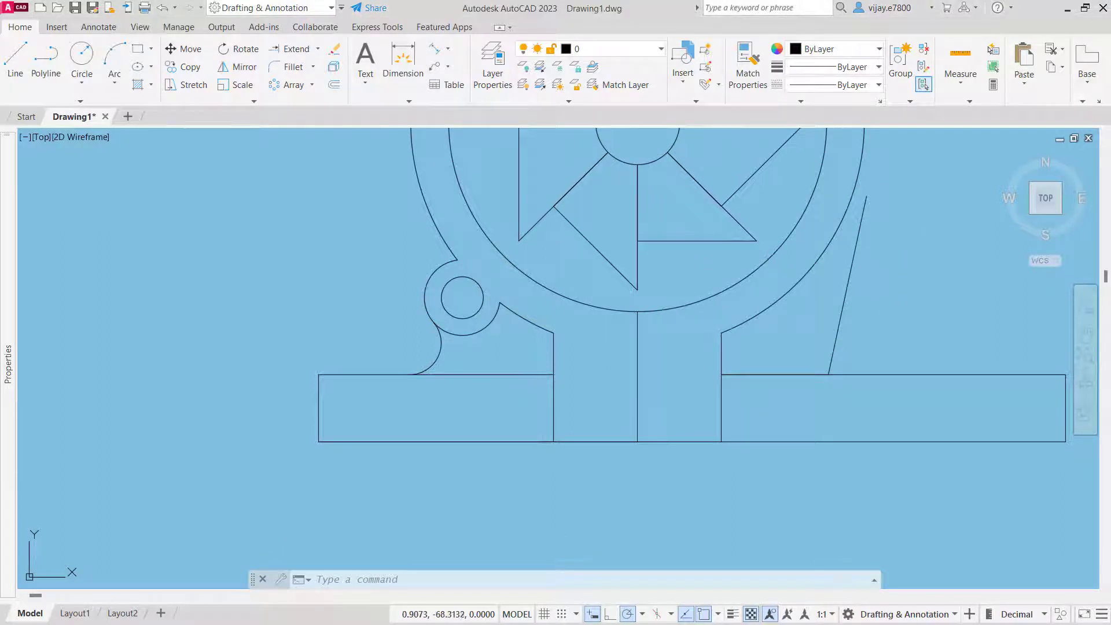
Step: Draw connected lines from the hub centre to the outer circle's left quadrant, 61.5 straight up, and about 119 horizontally right past the upper lug
scroll(427, 252, "down", 3)
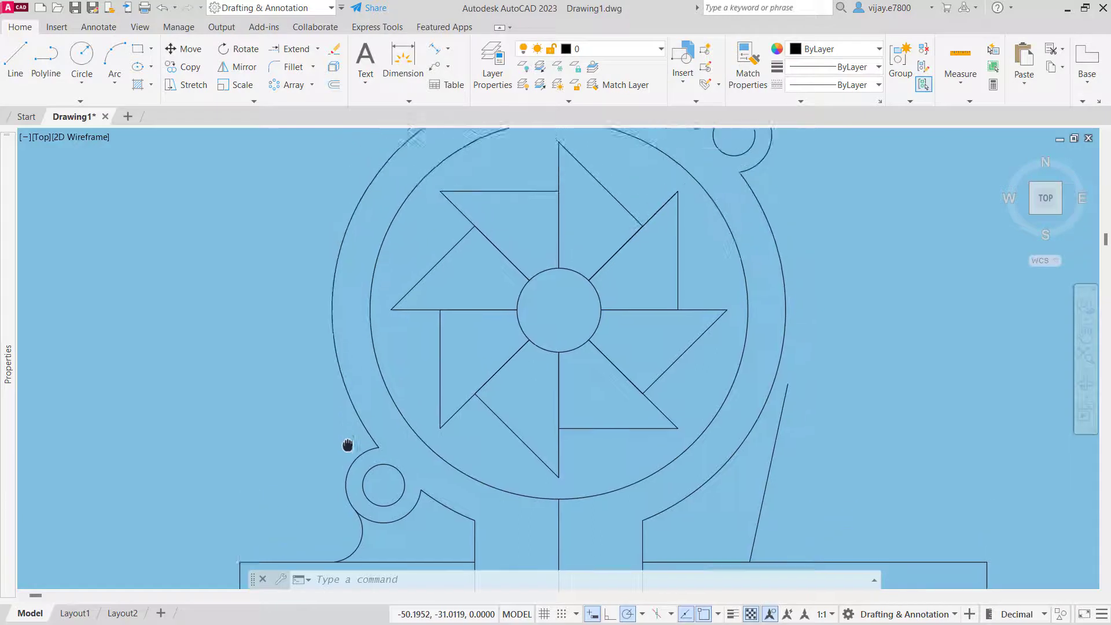
left_click(16, 55)
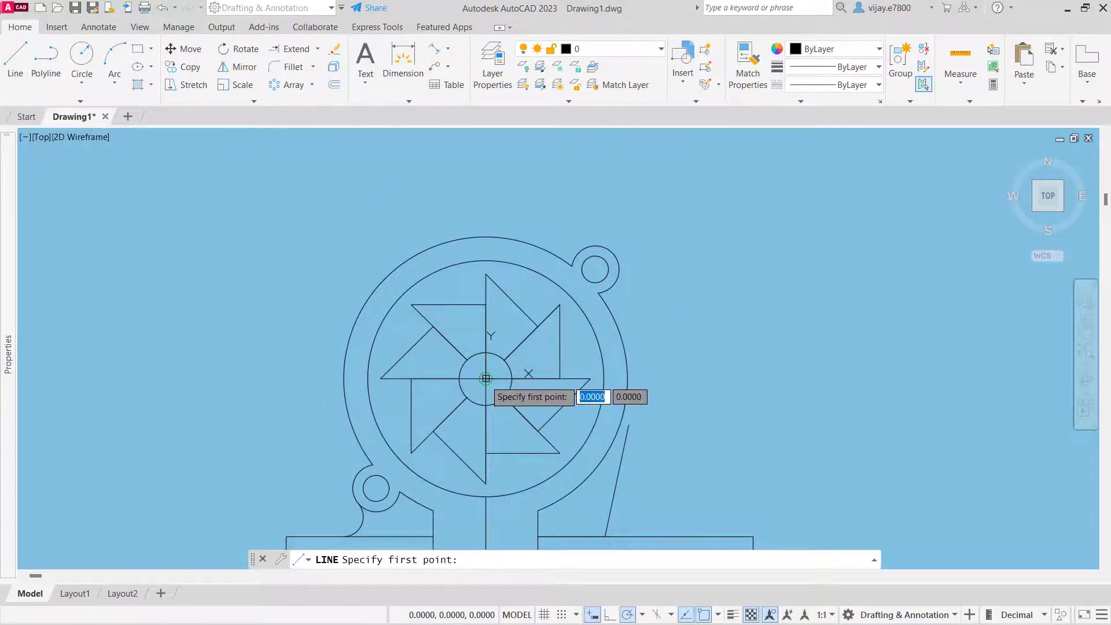
left_click(486, 379)
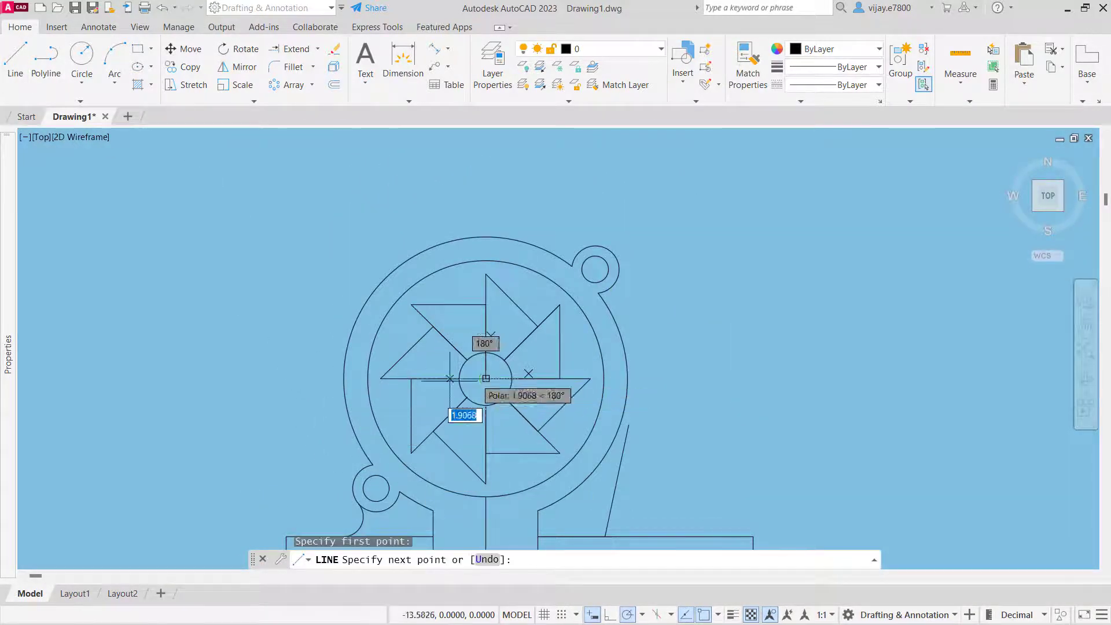
left_click(343, 379)
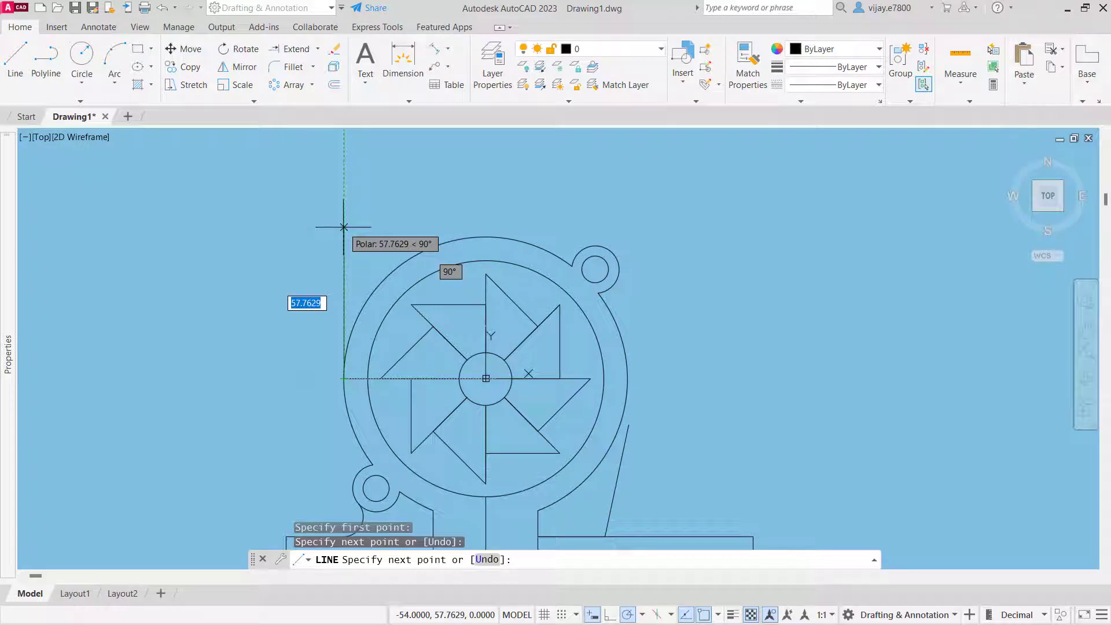
type("61.5")
key("Return")
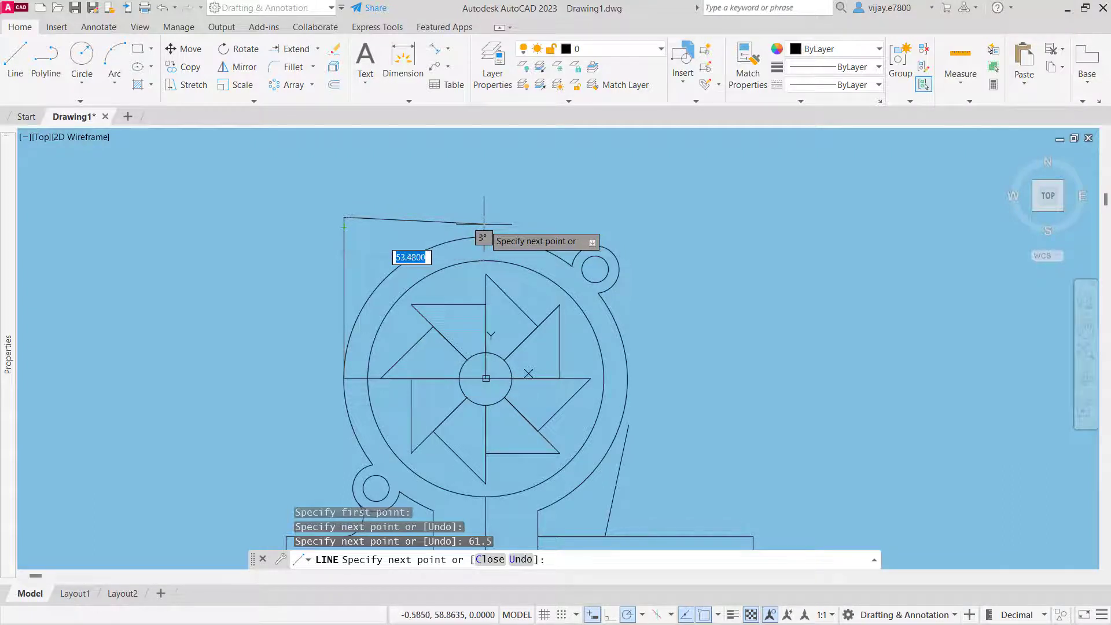
left_click(656, 218)
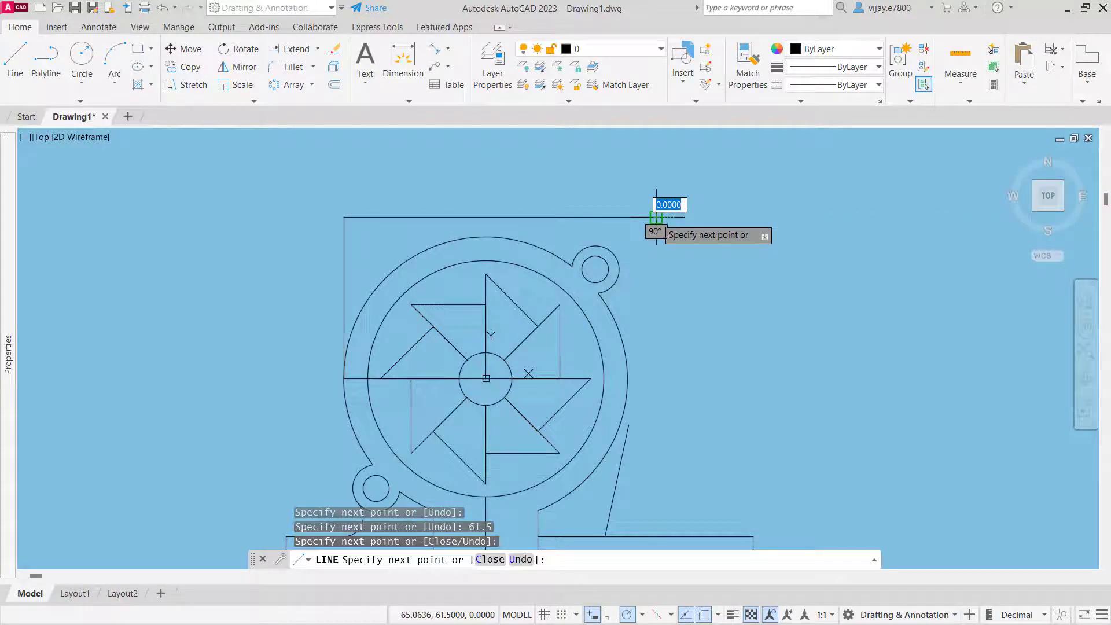
key("Escape")
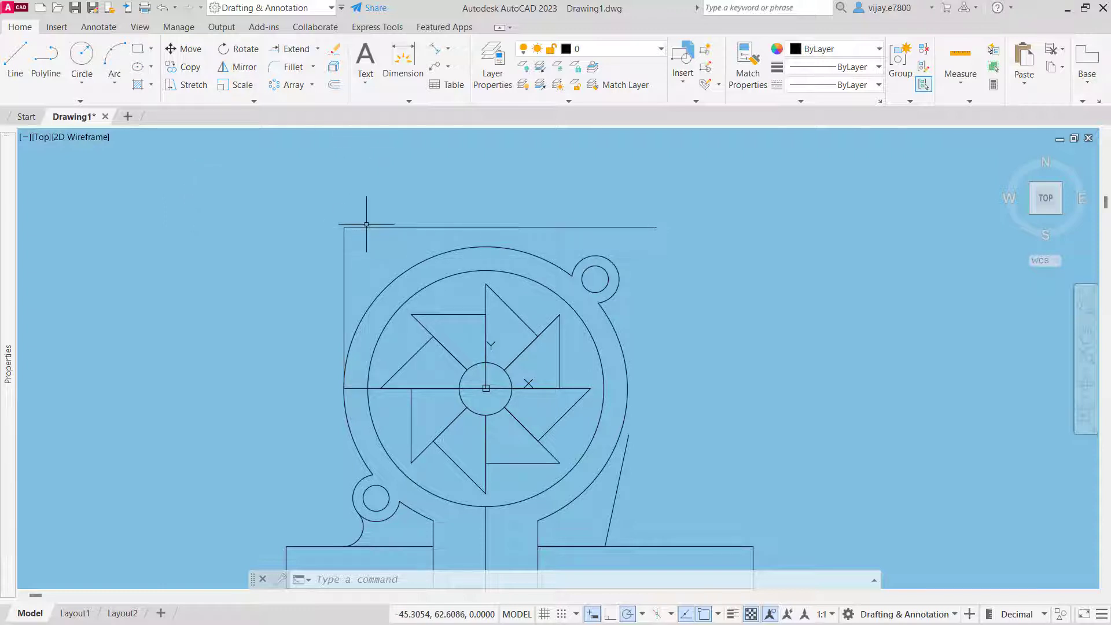
Step: Offset the horizontal line above the outer circle upward by 10
left_click(334, 86)
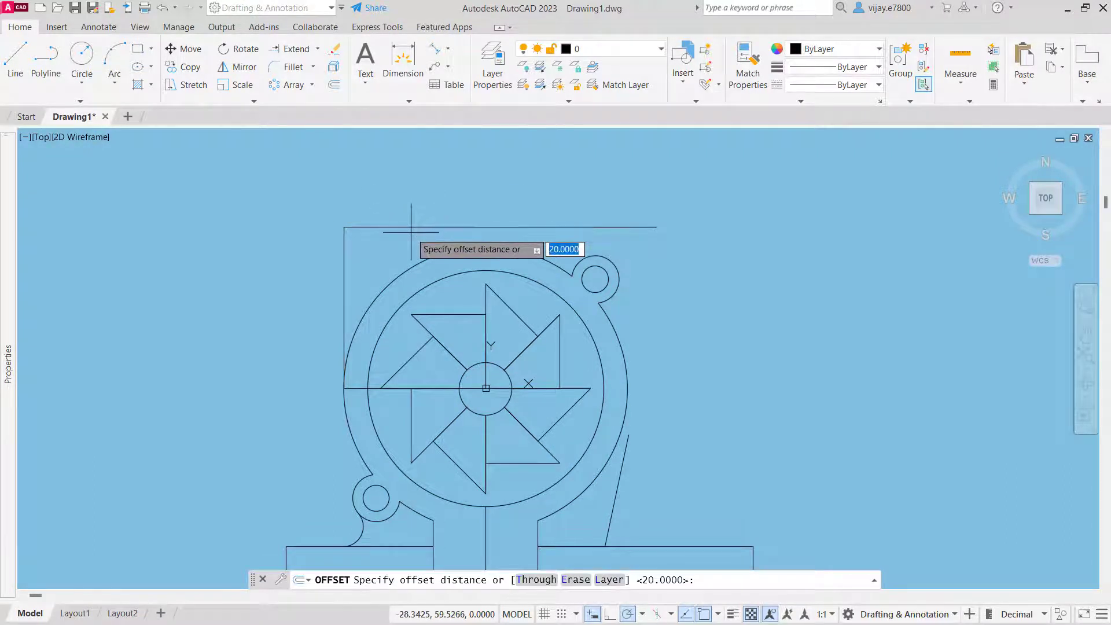
type("10")
key("Return")
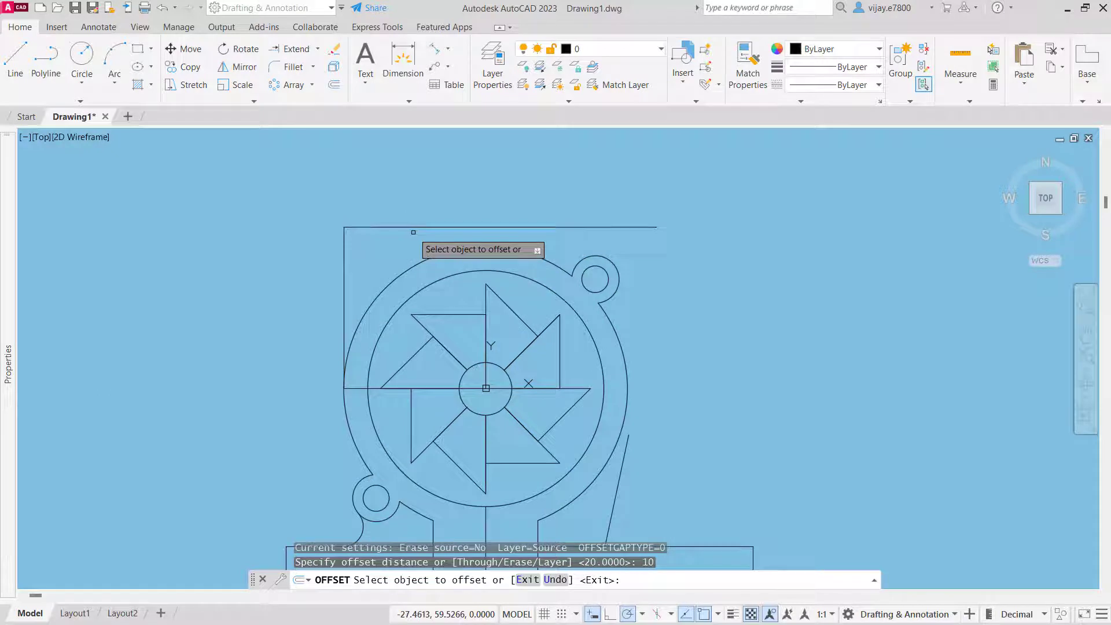
left_click(409, 226)
left_click(397, 209)
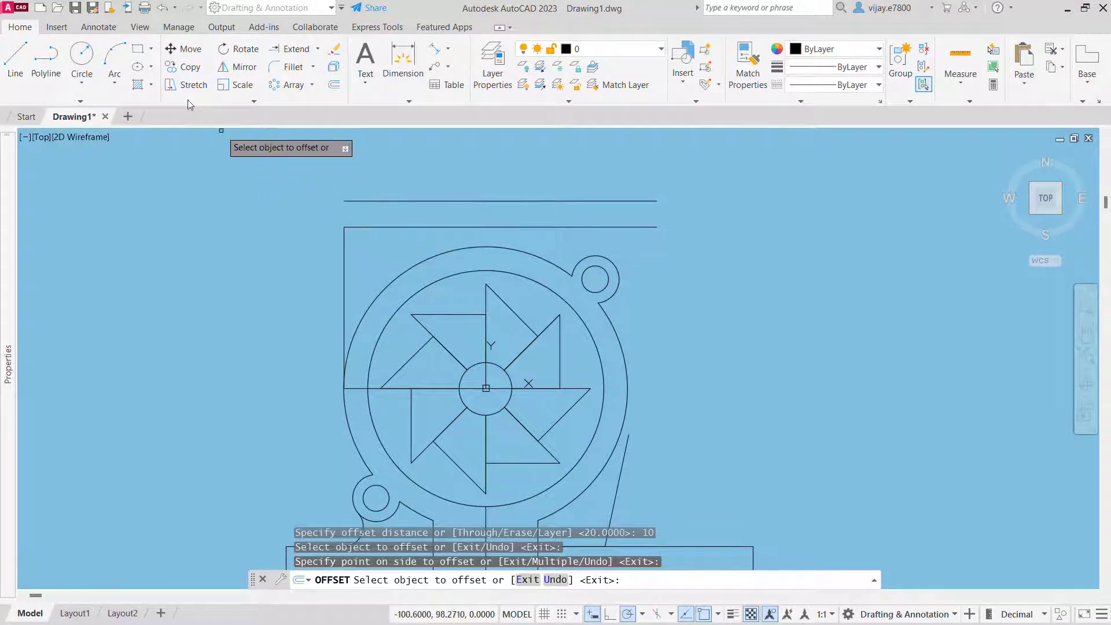
Step: Draw connected lines from the hub centre up to the upper offset line, 67 left, 10 down, and right to the lower line's end
left_click(16, 58)
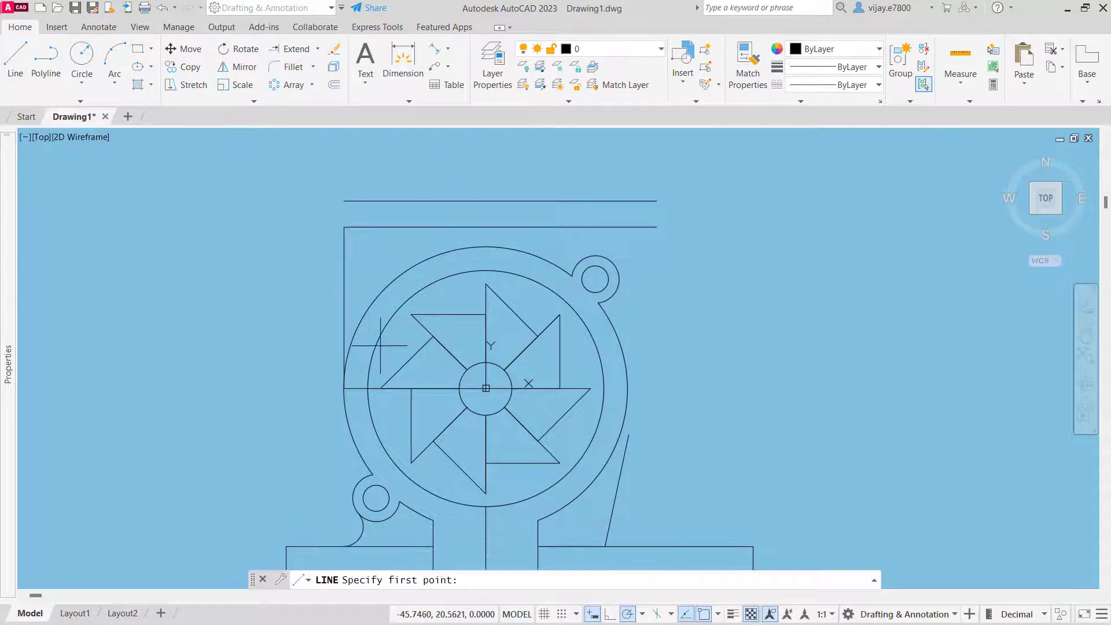
left_click(485, 388)
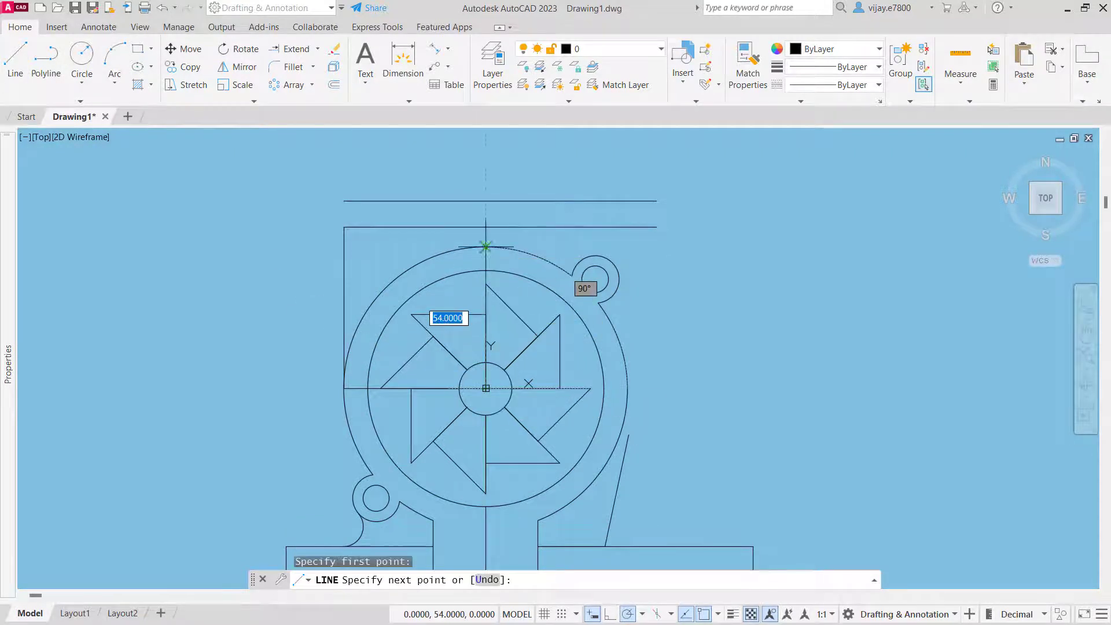
left_click(485, 201)
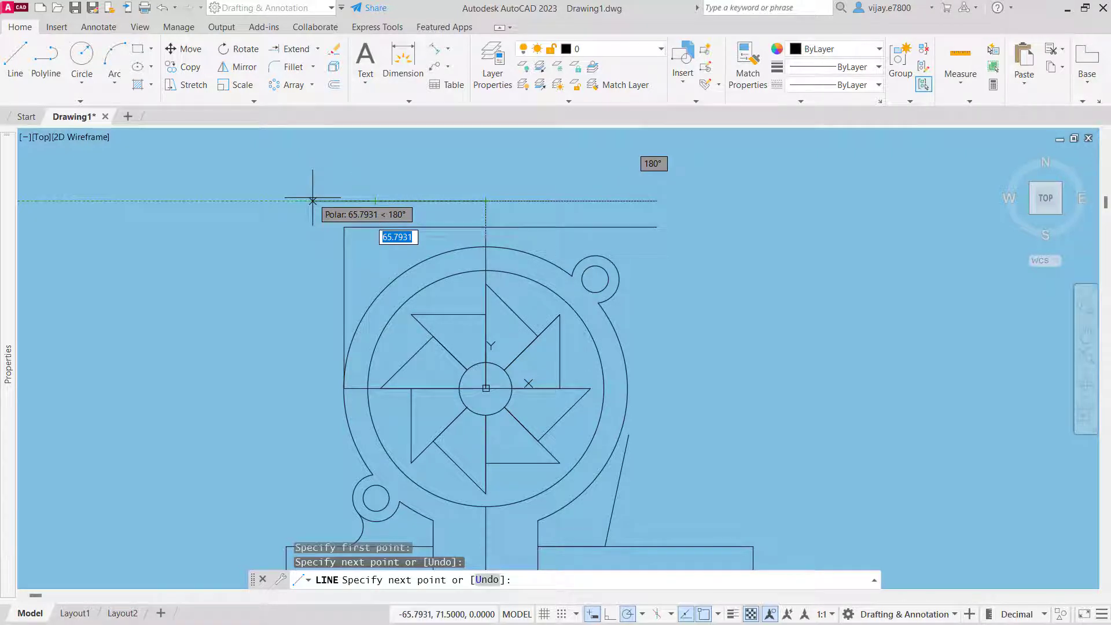
type("67")
key("Return")
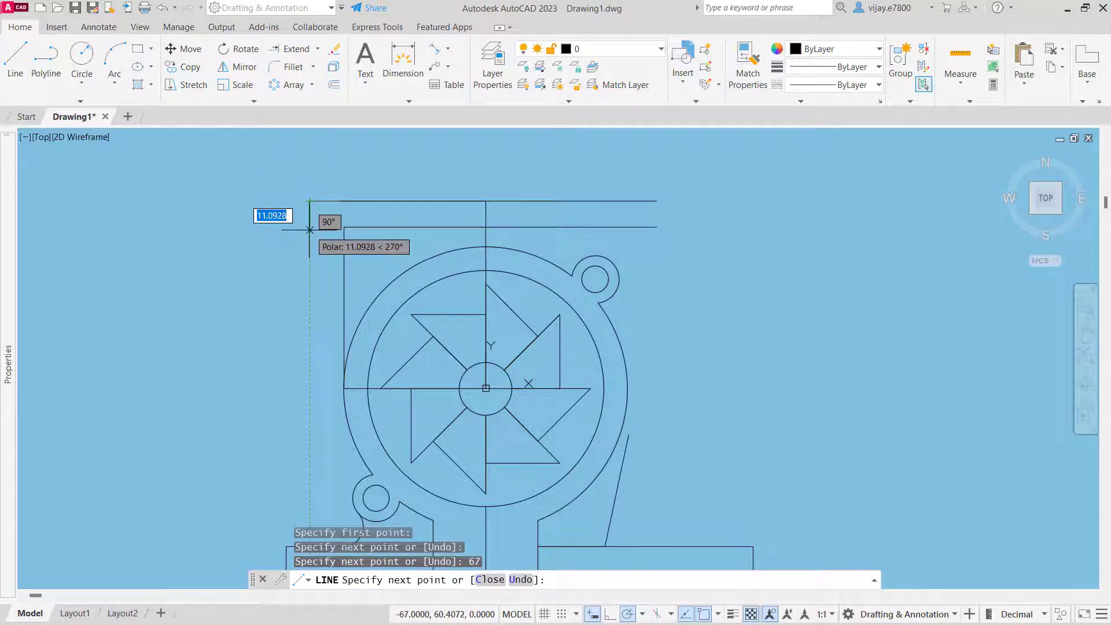
type("10")
key("Return")
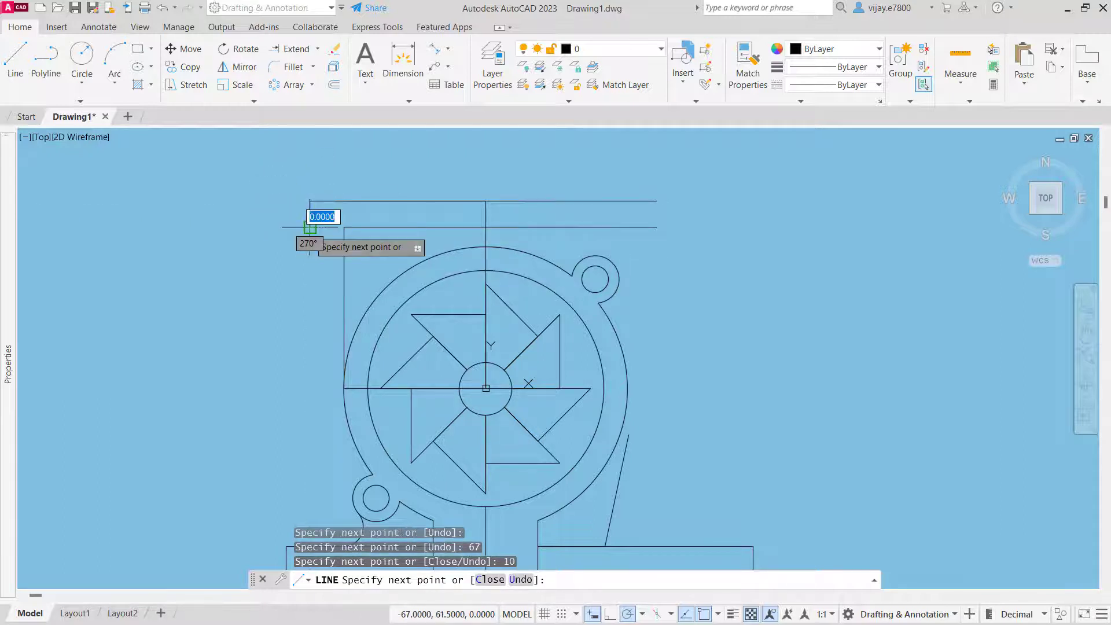
right_click(239, 159)
left_click(275, 169)
Step: Draw connected lines from the midpoint of the flange's top edge, 67 horizontally right and 10 down
right_click(574, 171)
left_click(608, 179)
left_click(485, 201)
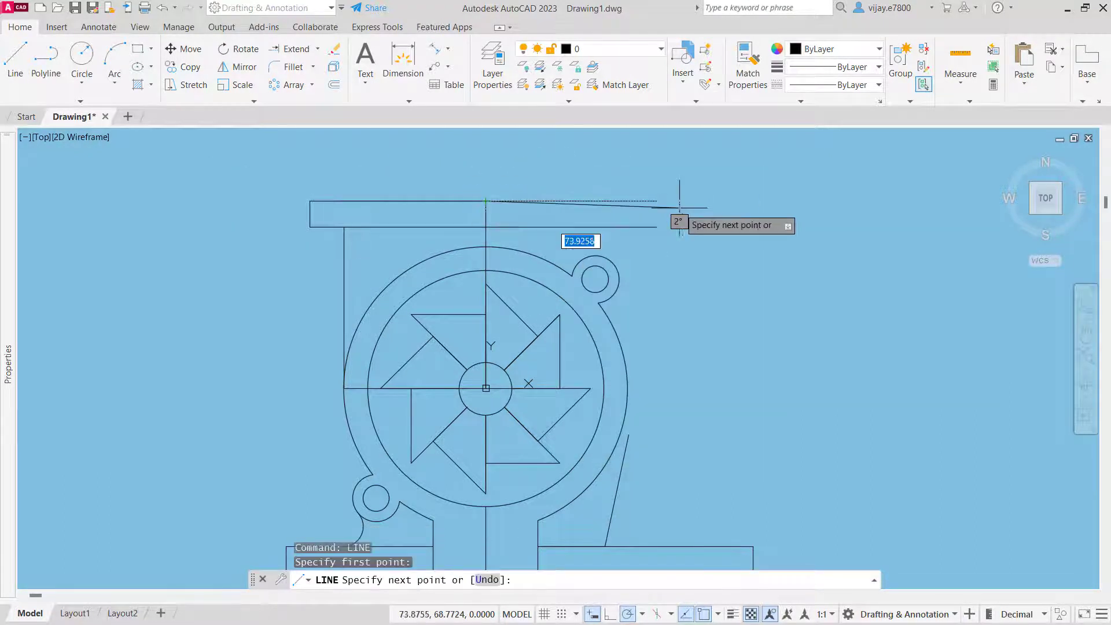
type("67")
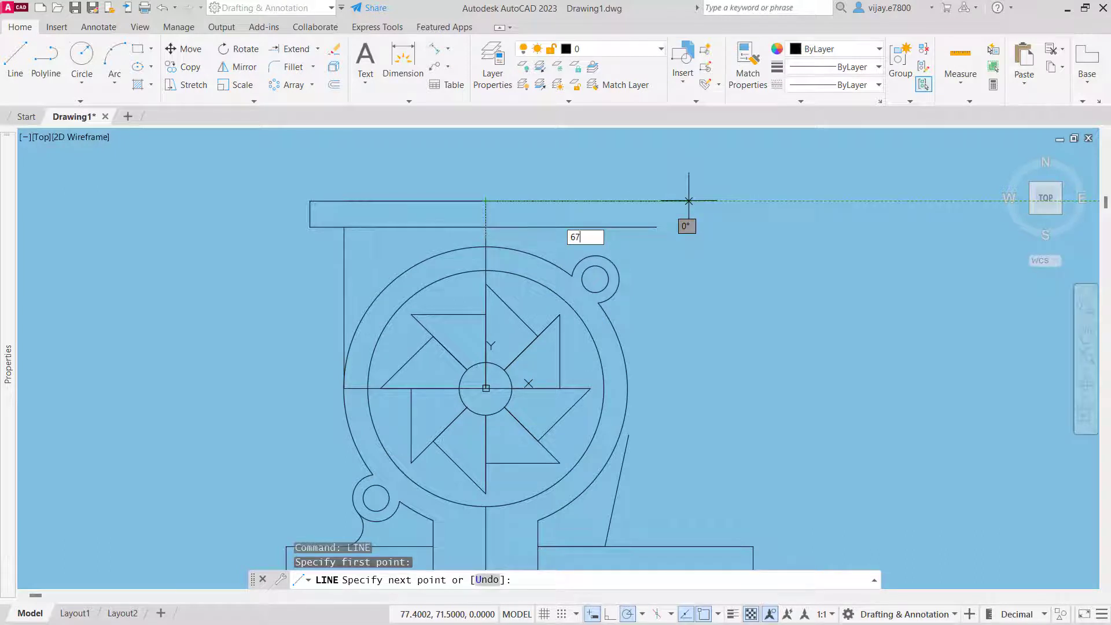
key("Return")
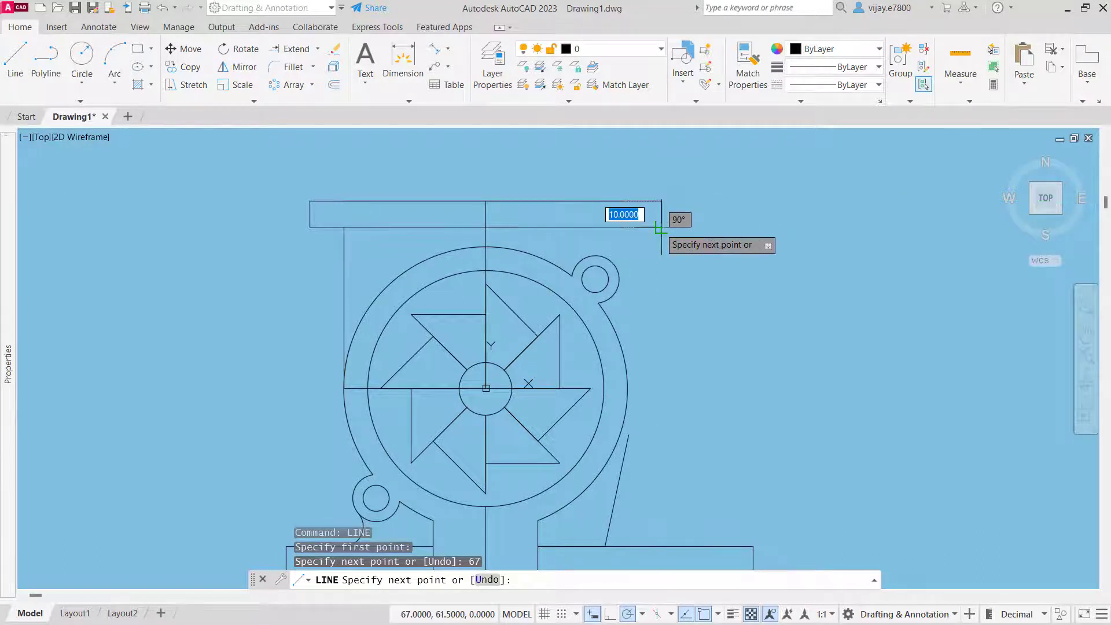
type("10")
key("Return")
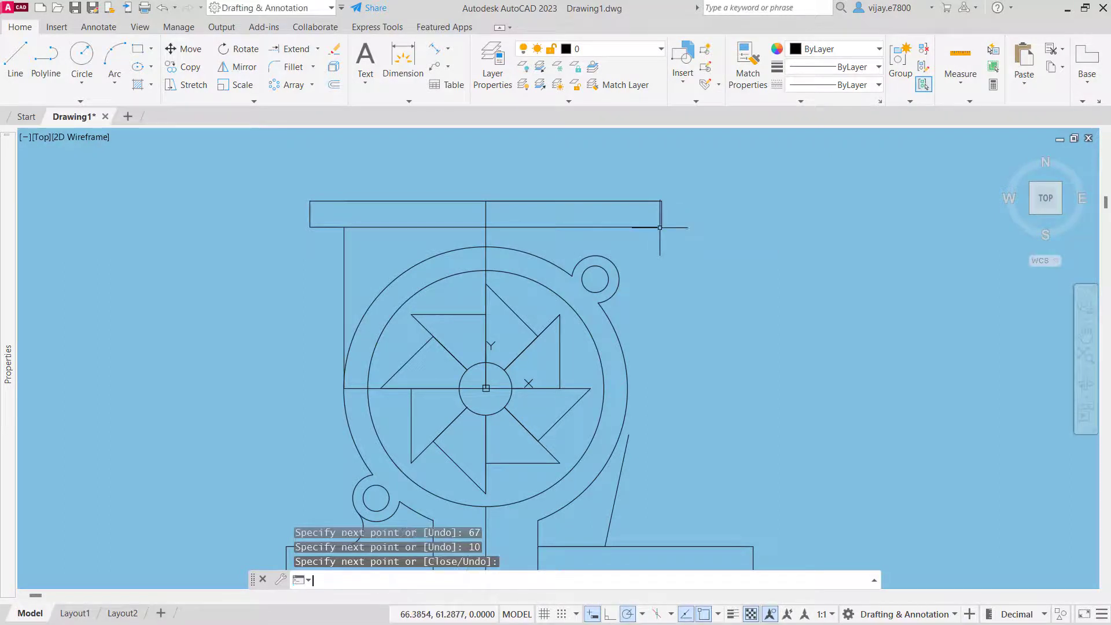
key("Return")
scroll(627, 211, "up", 4)
right_click(742, 240)
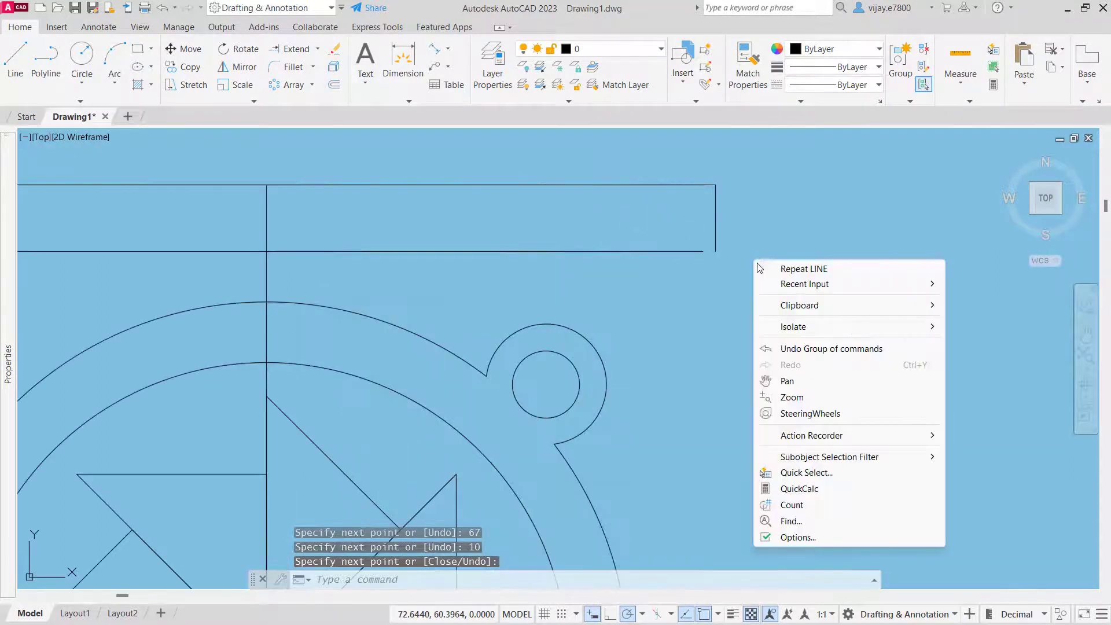
left_click(770, 249)
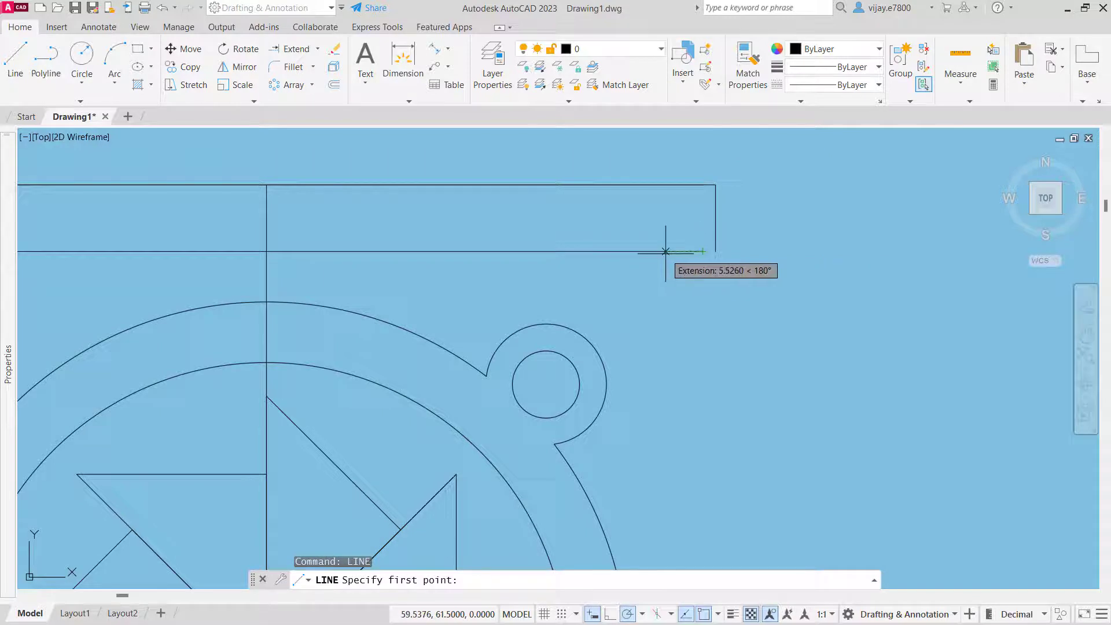
key("Escape")
Step: Extend the flange's lower edge to its right end line
left_click(290, 48)
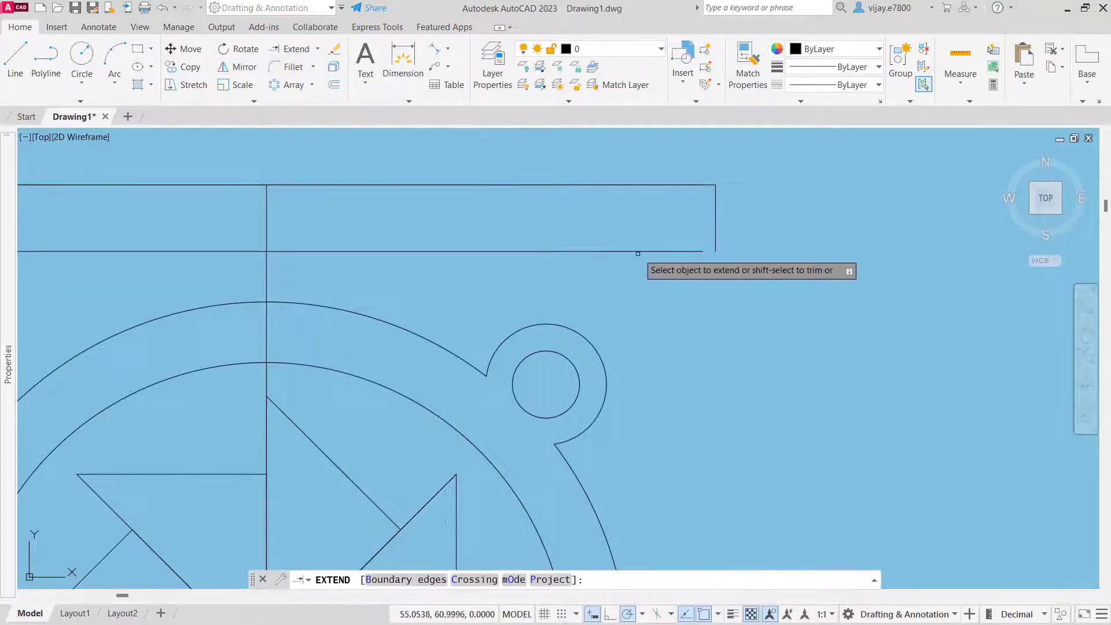
left_click(639, 251)
key("Escape")
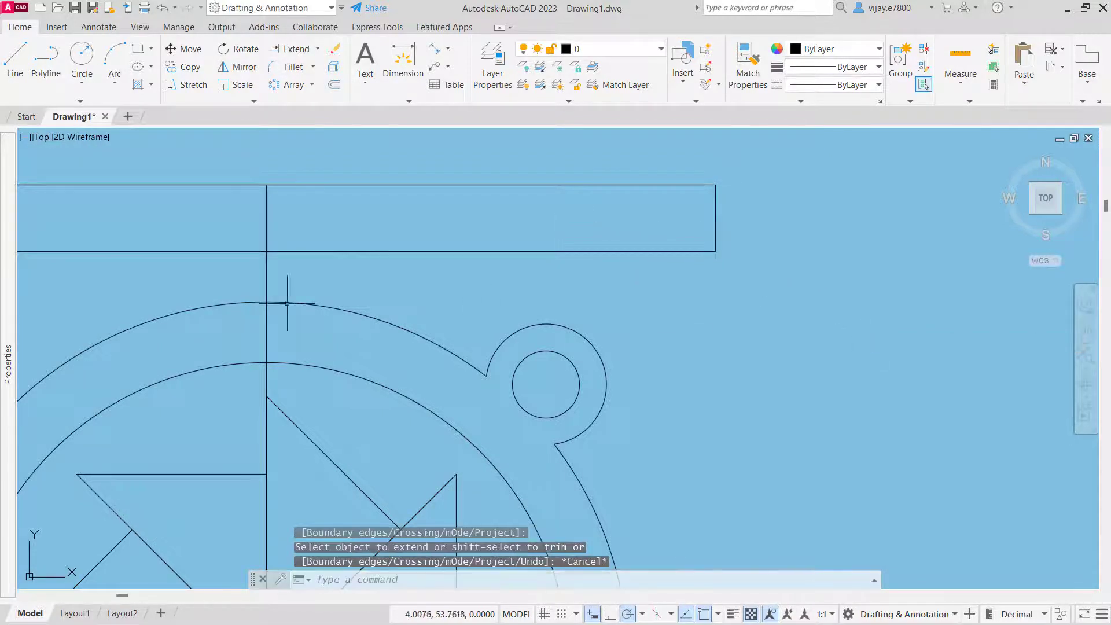
Step: Fillet the left stub of the flange's lower edge and the left vertical line with a radius of 7.5
scroll(238, 295, "down", 2)
middle_click_drag(177, 278, 426, 287)
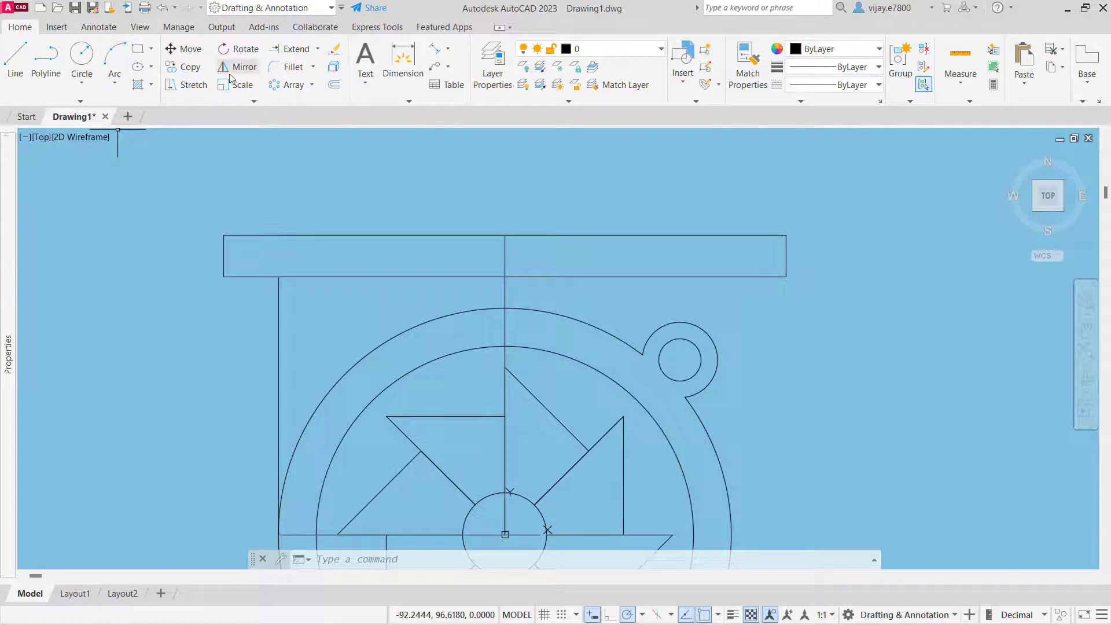
left_click(290, 67)
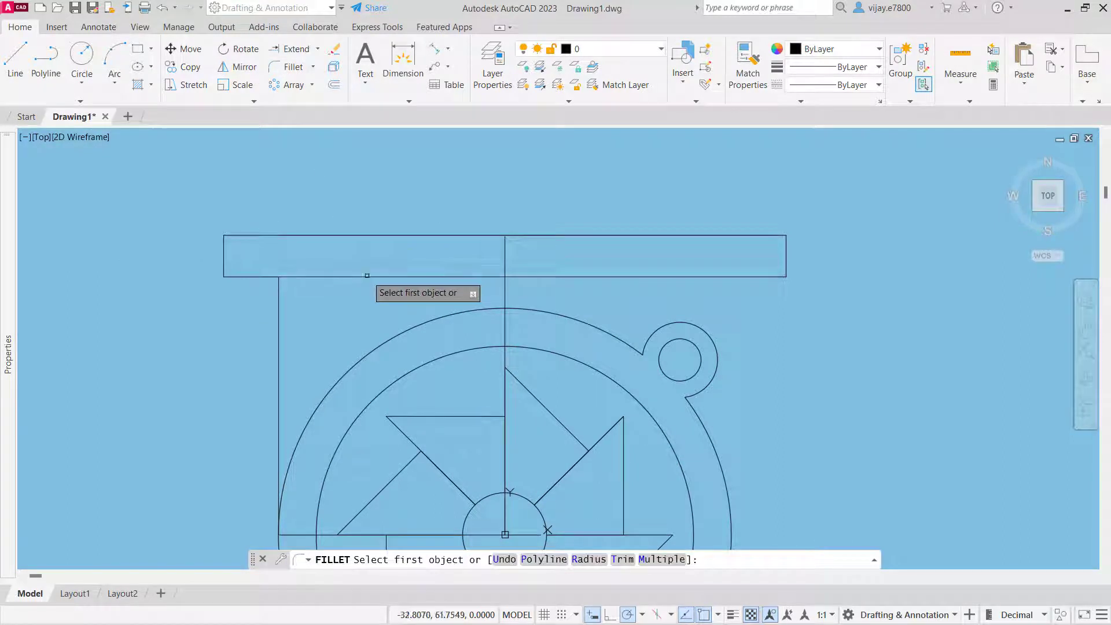
left_click(589, 559)
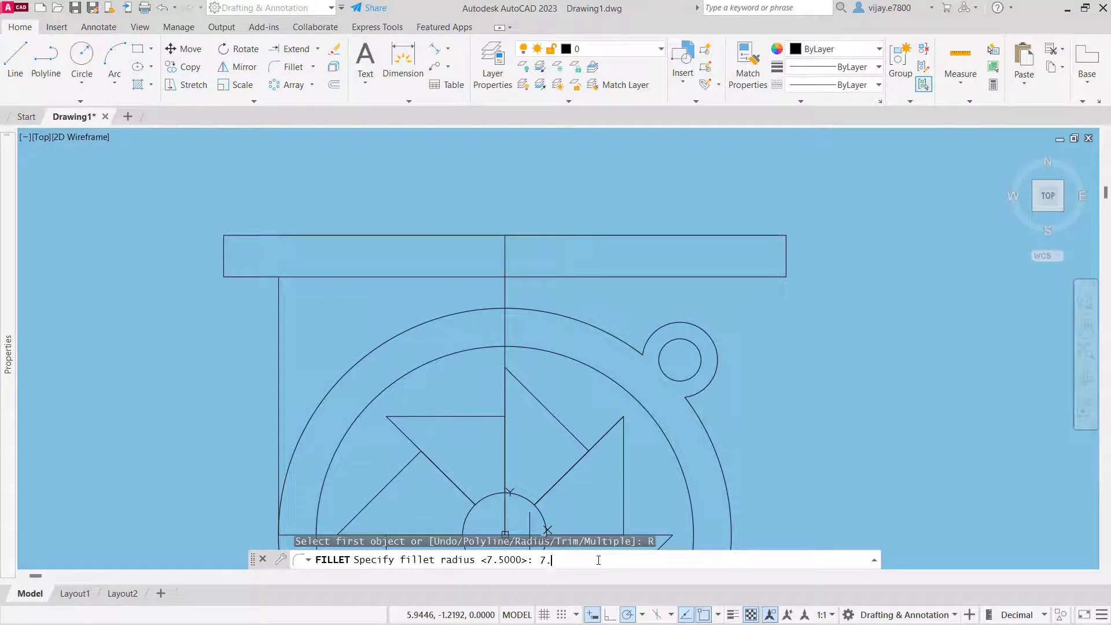
key("Return")
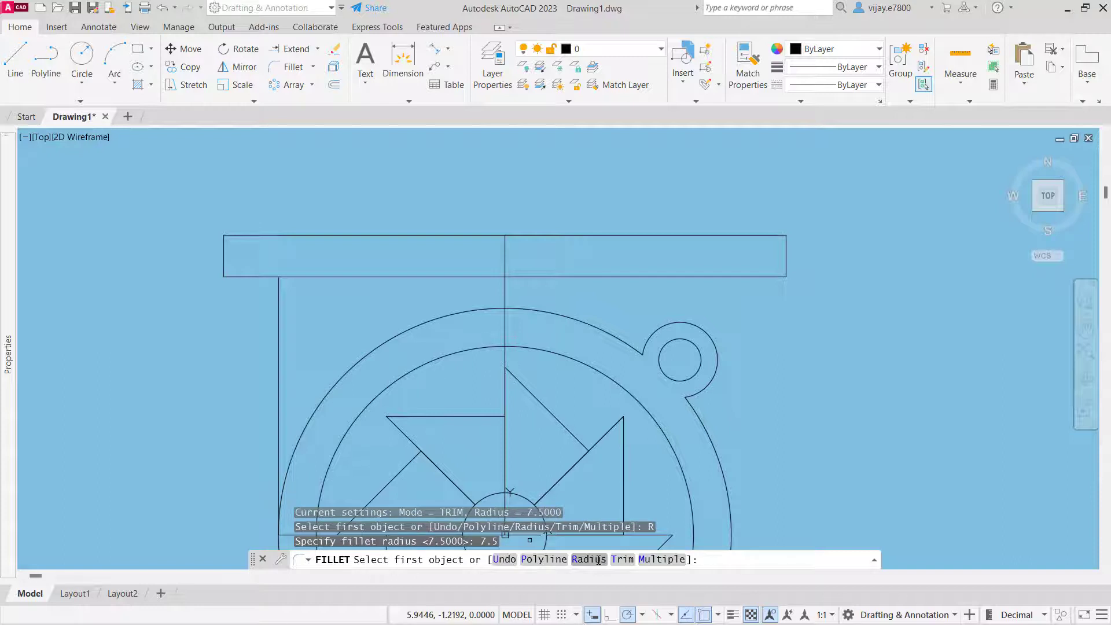
left_click(263, 277)
left_click(278, 296)
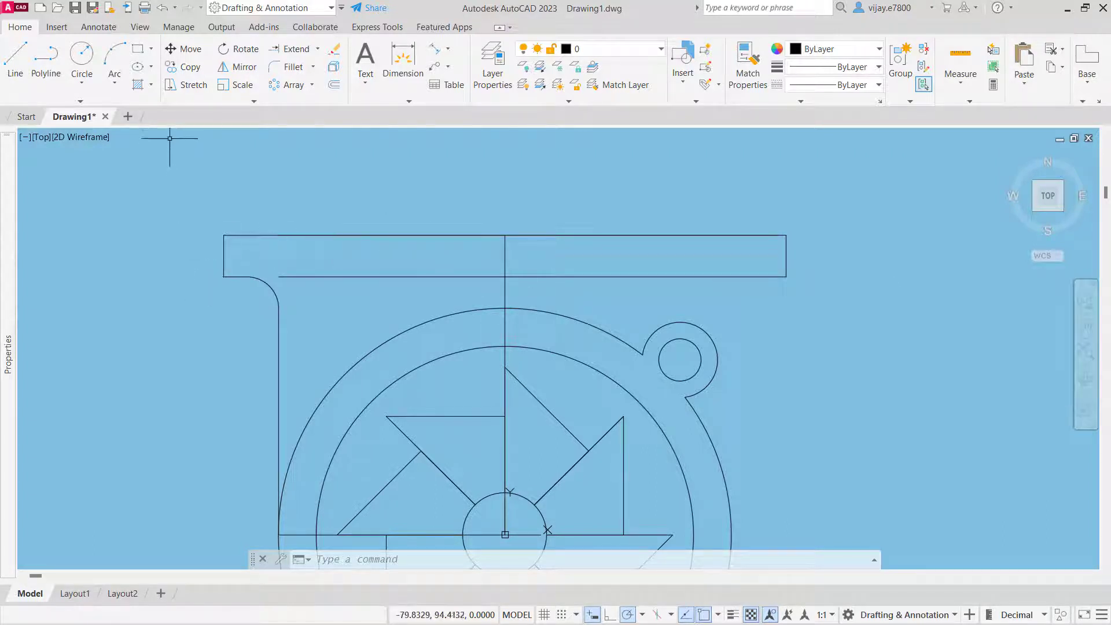
Step: Fillet the flange's lower-left corner with a radius of 4
left_click(280, 71)
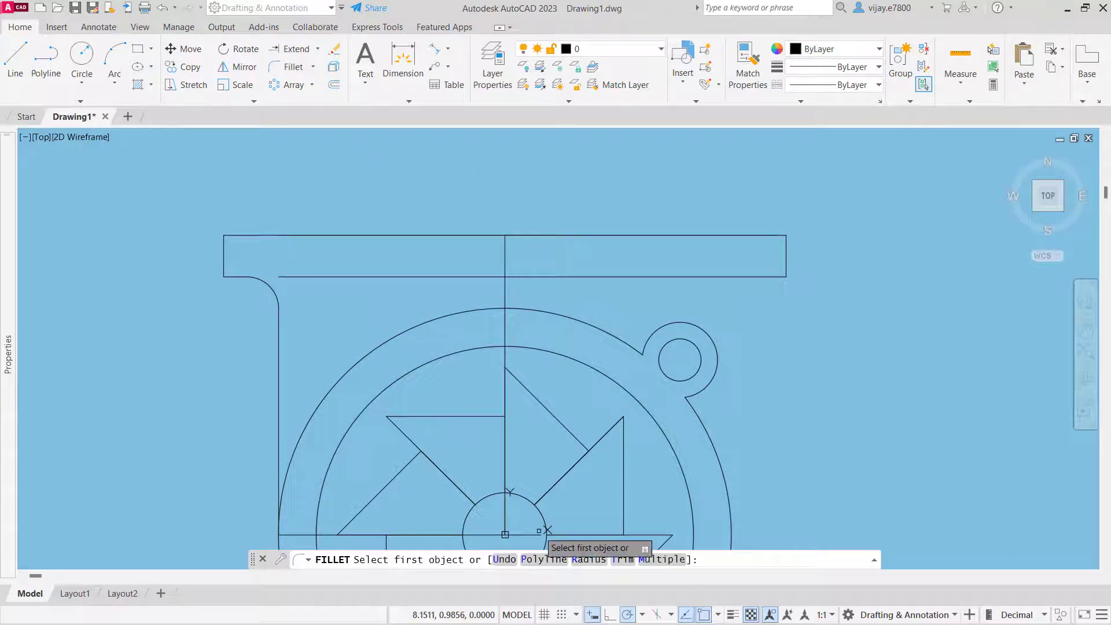
left_click(588, 559)
type("4")
key("Return")
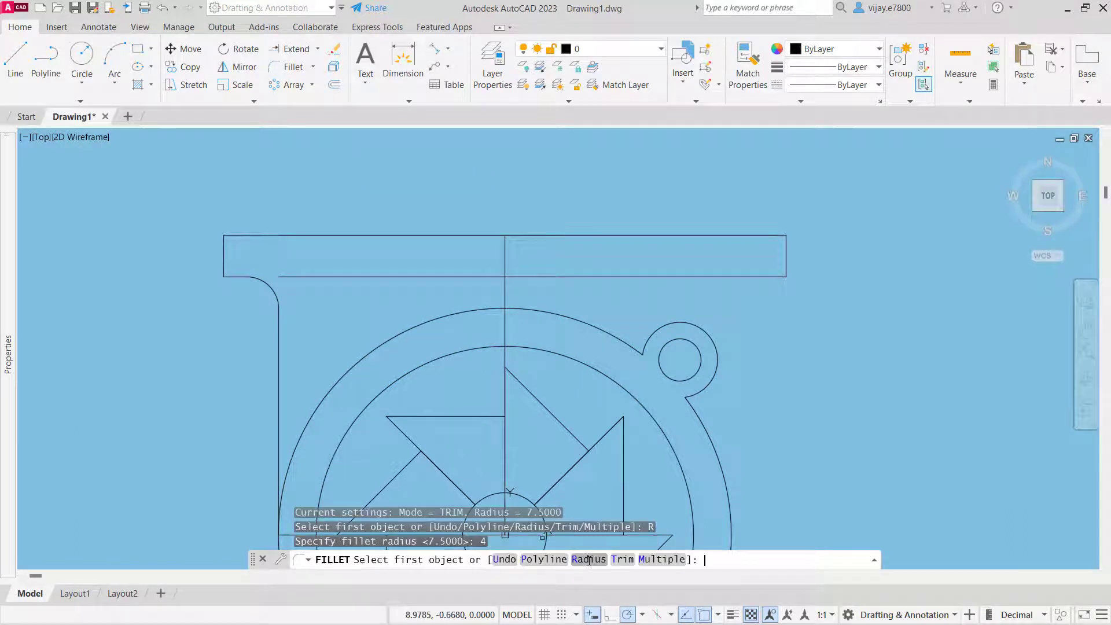
left_click(223, 269)
left_click(234, 270)
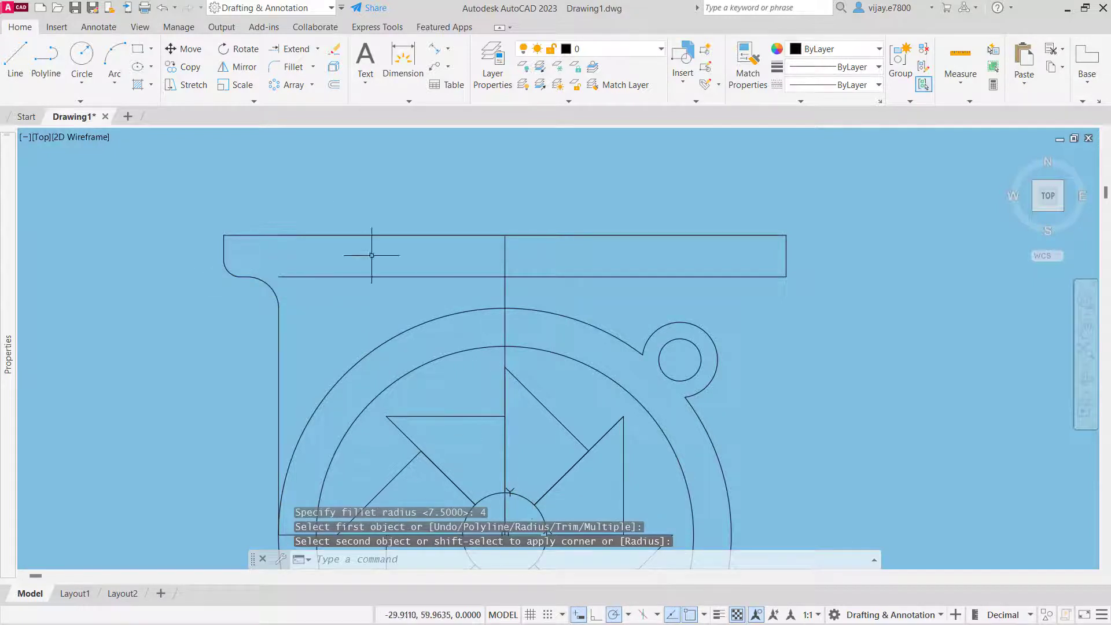
Step: Extend the flange's lower edge left to the start of the 7.5 fillet arc
left_click(292, 49)
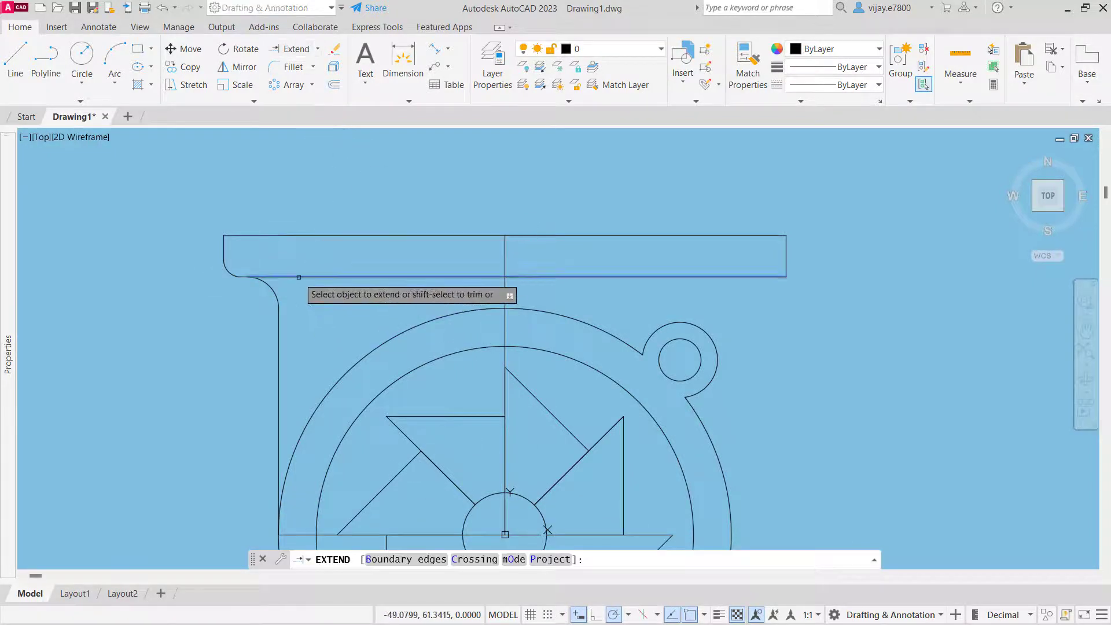
right_click(889, 293)
left_click(902, 302)
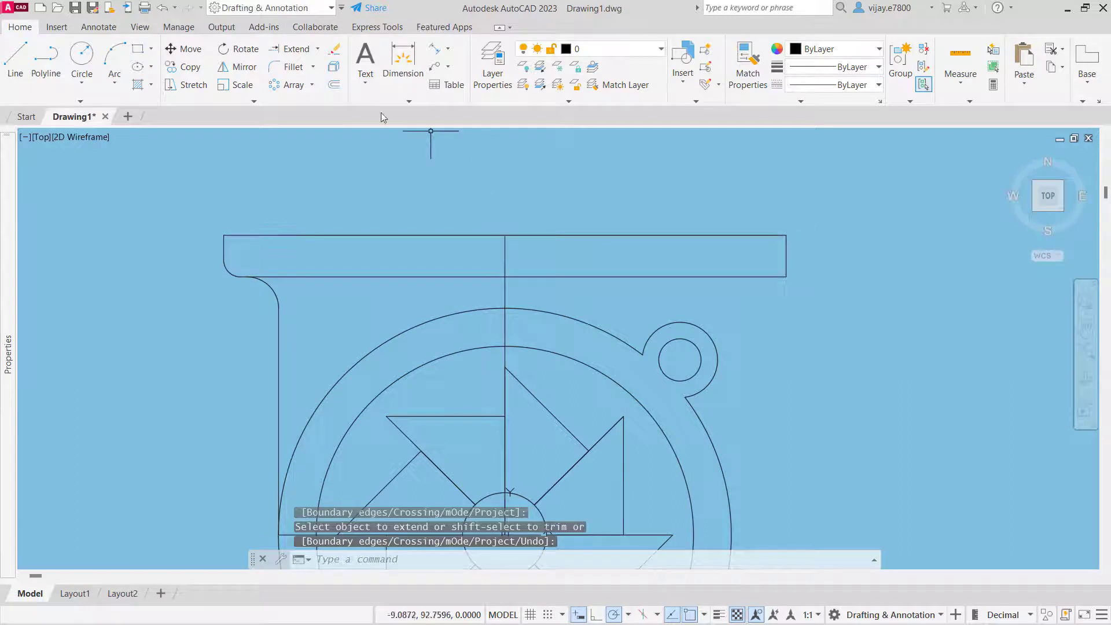
Step: Fillet the flange's lower-right corner with a radius of 4
left_click(292, 66)
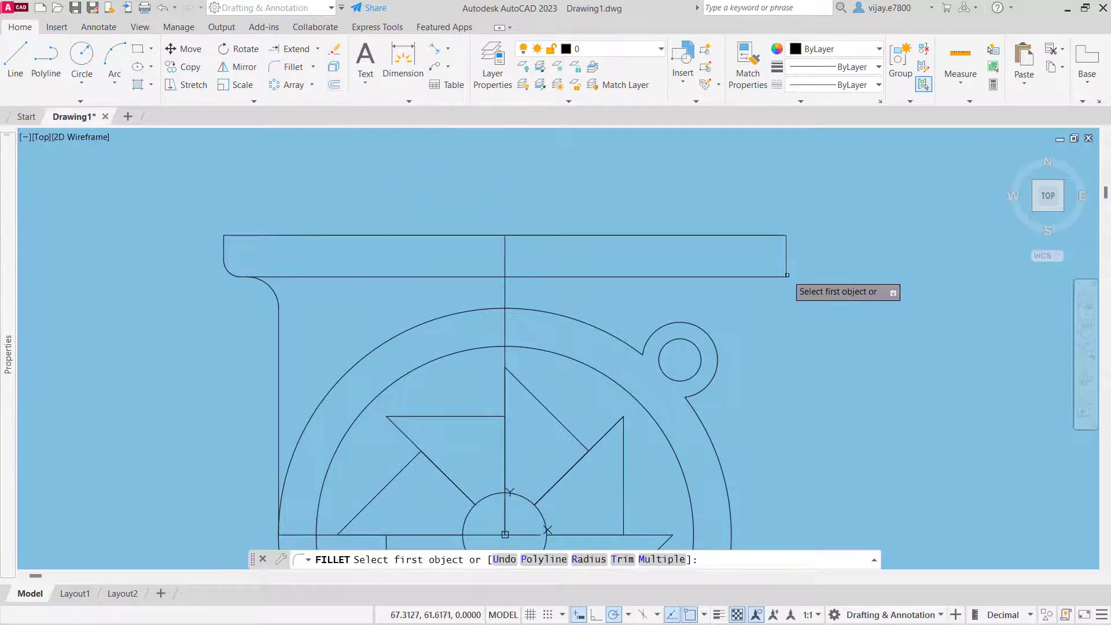
left_click(787, 275)
left_click(780, 277)
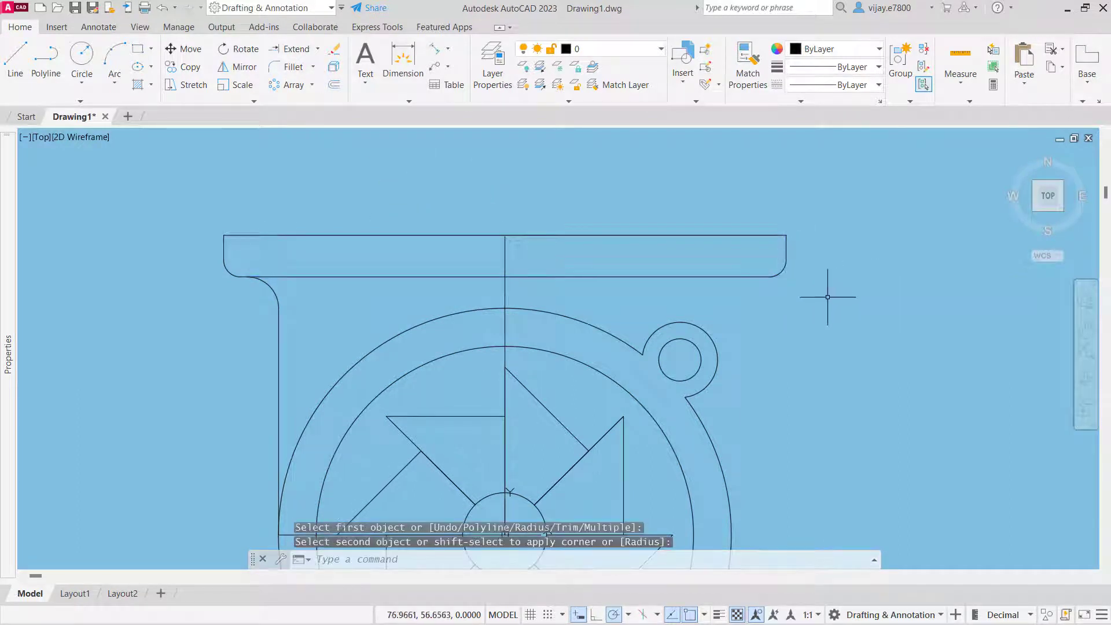
right_click(807, 342)
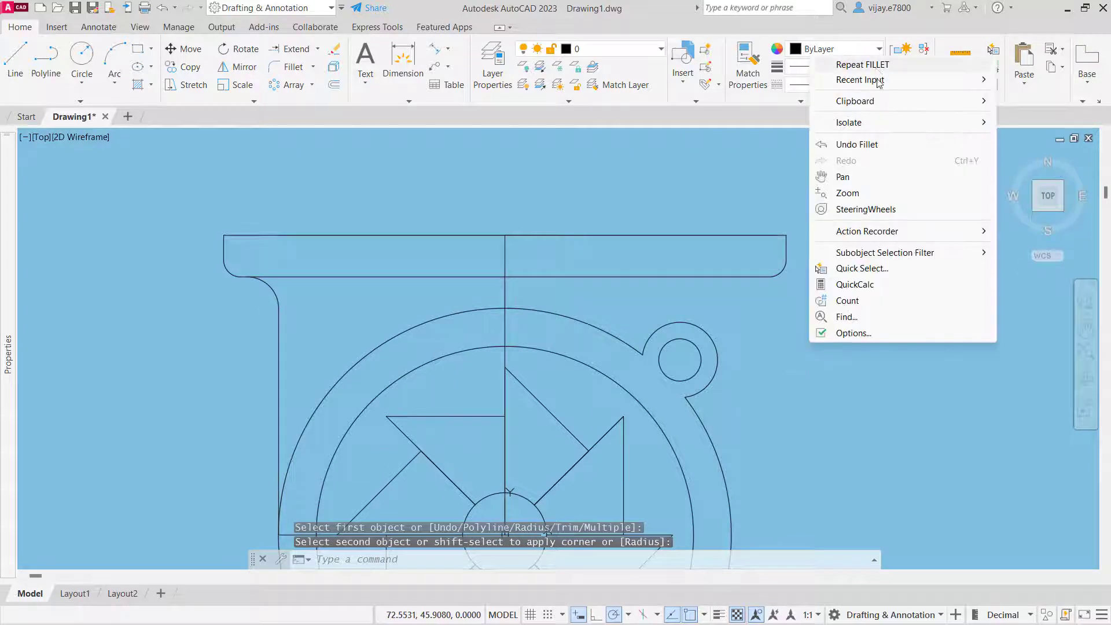
left_click(858, 429)
key("Escape")
Step: Draw connected lines from the hub centre to the outer circle's right quadrant and 61.5 straight up to the flange's lower edge
scroll(856, 427, "down", 2)
mouse_move(880, 509)
middle_mouse_down()
mouse_move(741, 340)
mouse_move(698, 310)
middle_mouse_up()
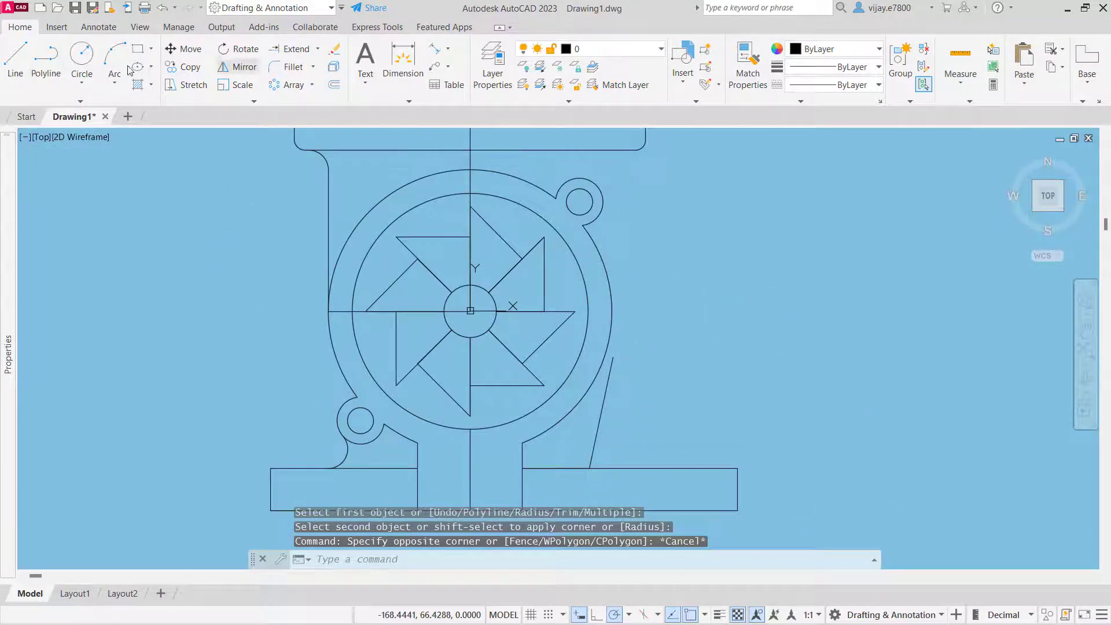
left_click(16, 58)
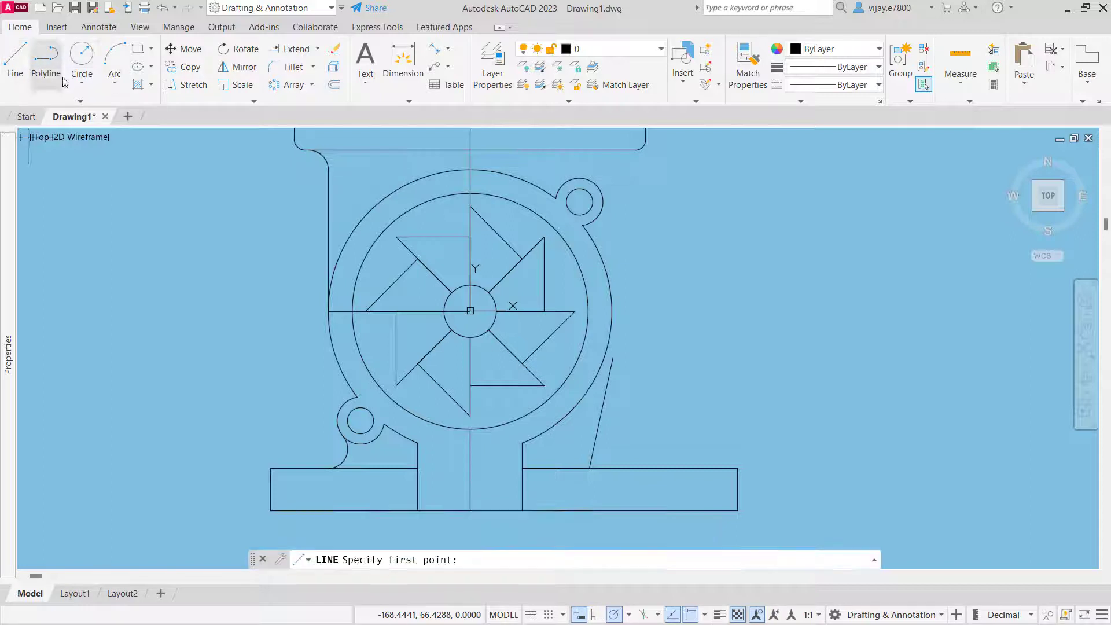
left_click(471, 312)
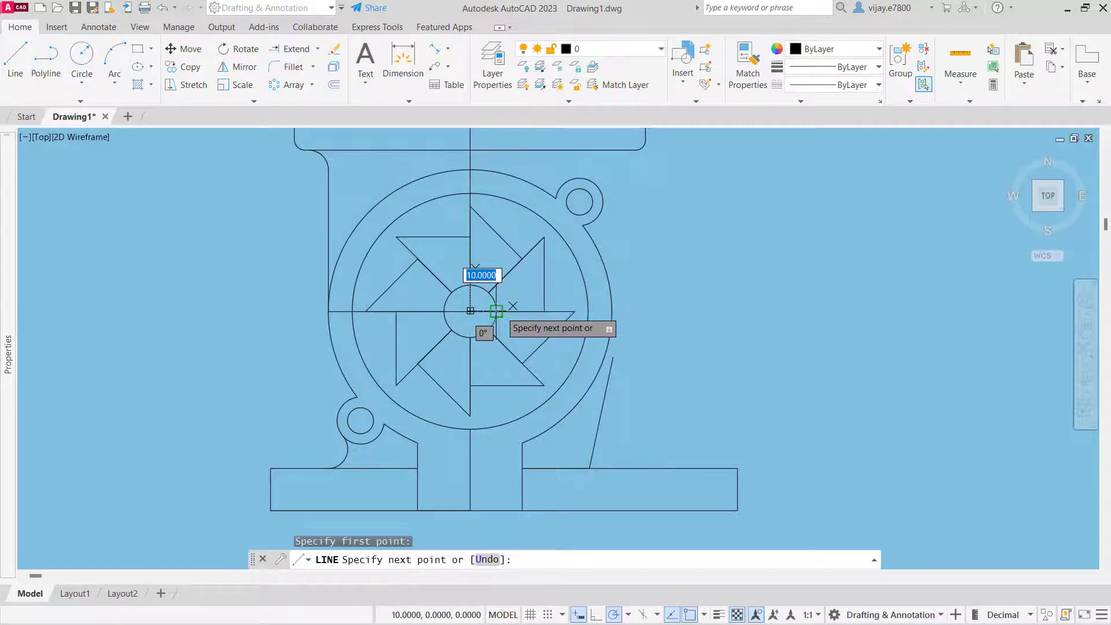
left_click(610, 312)
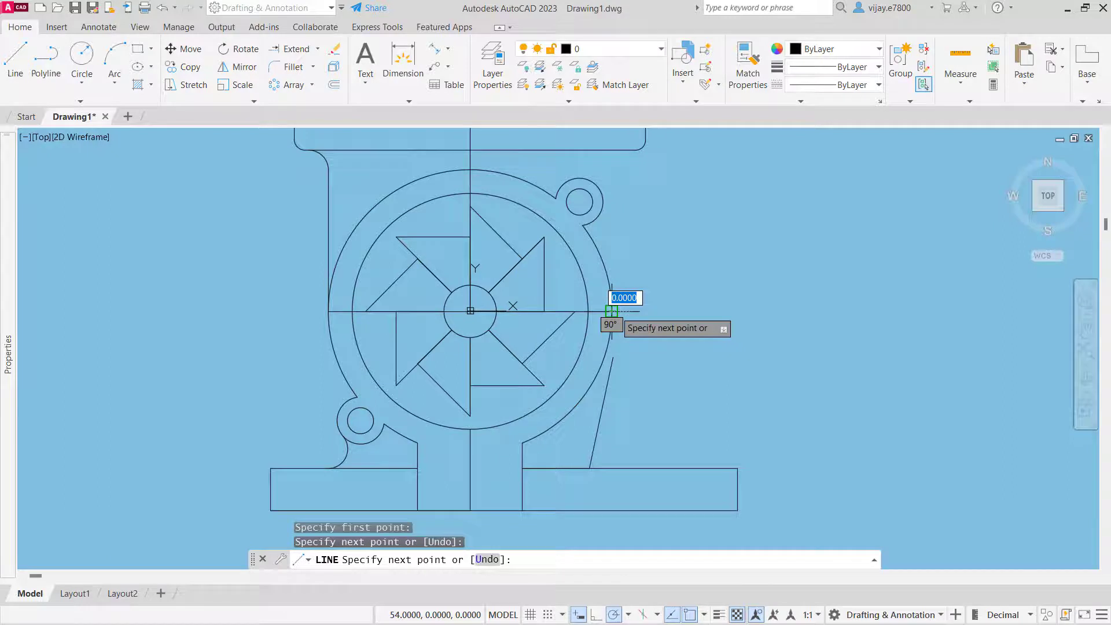
left_click(610, 151)
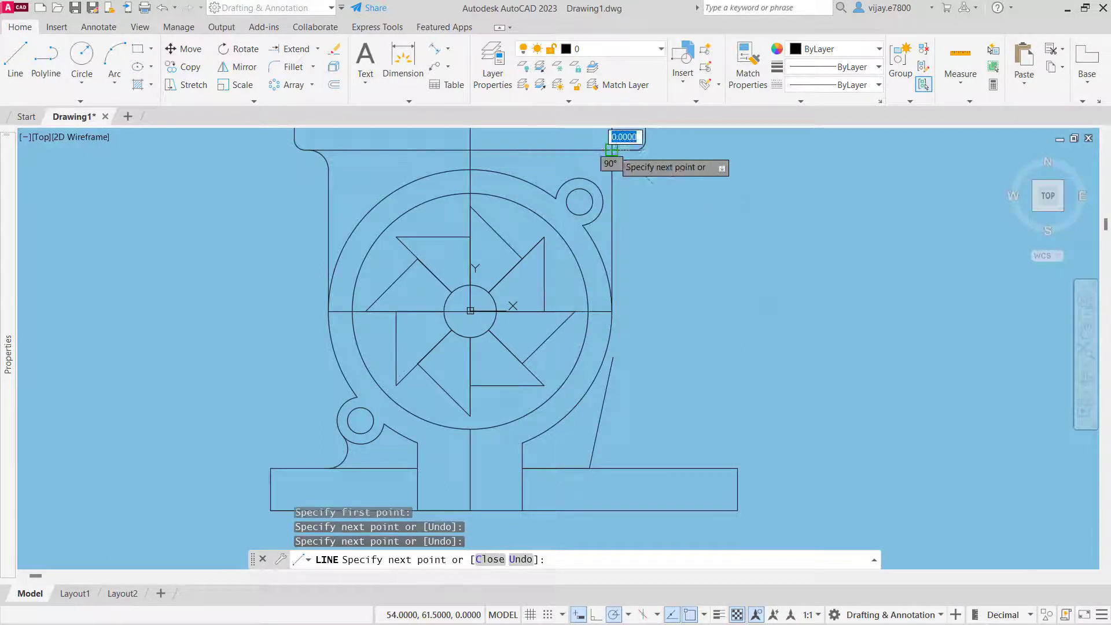
right_click(666, 210)
left_click(686, 218)
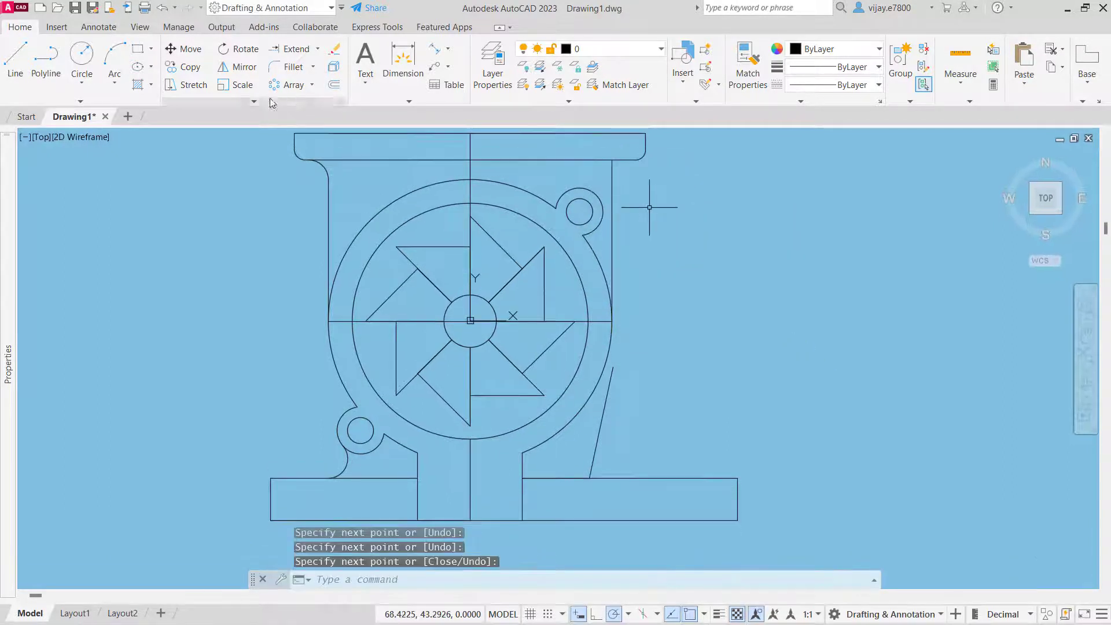
left_click(287, 66)
left_click(613, 181)
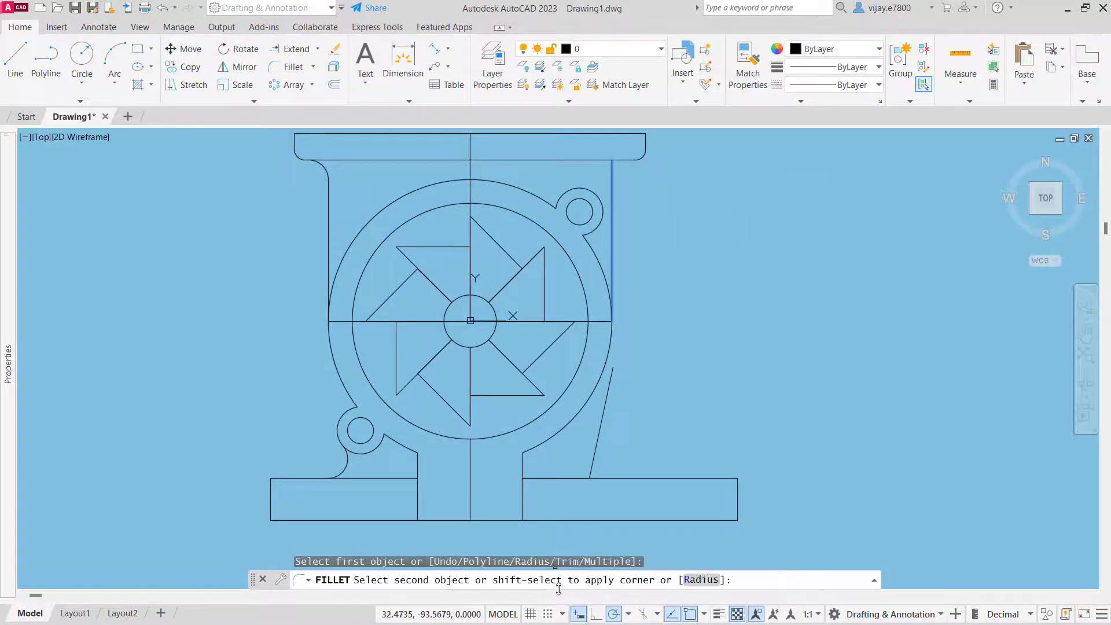
key("Escape")
Step: Fillet the corner between the right vertical line and the upper flange's lower edge with a radius of 7.5
left_click(293, 67)
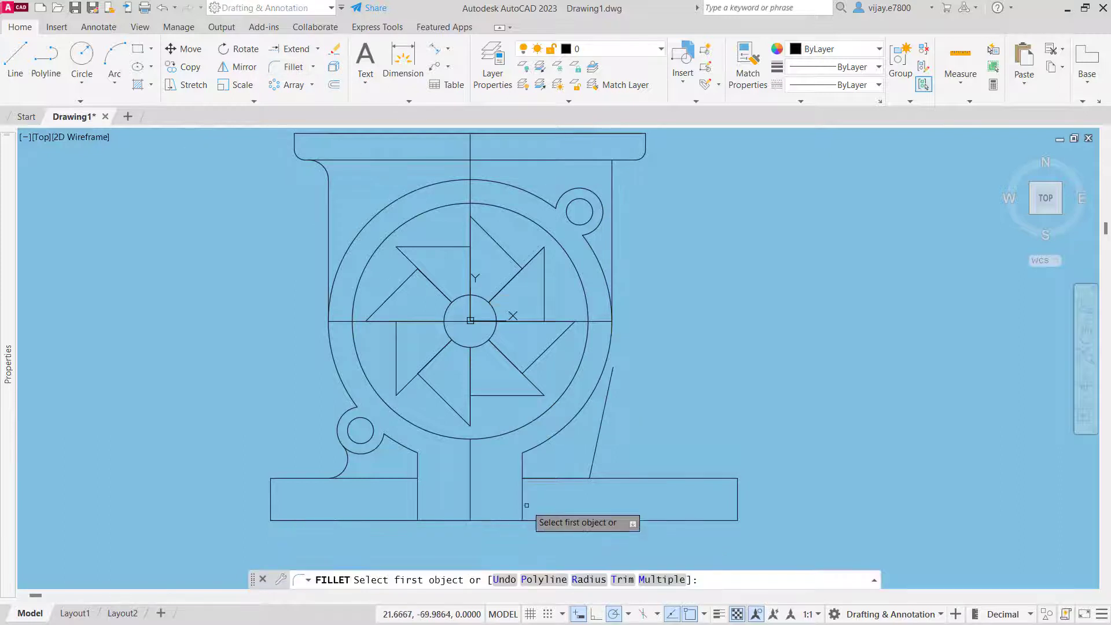
left_click(597, 579)
type("7.5")
key("Return")
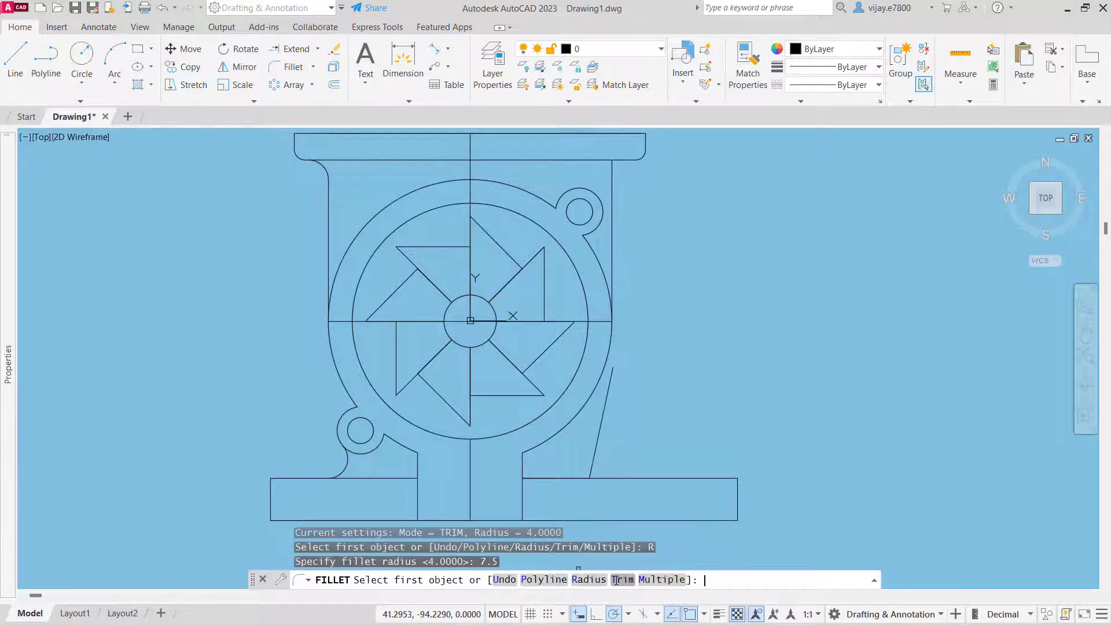
left_click(612, 187)
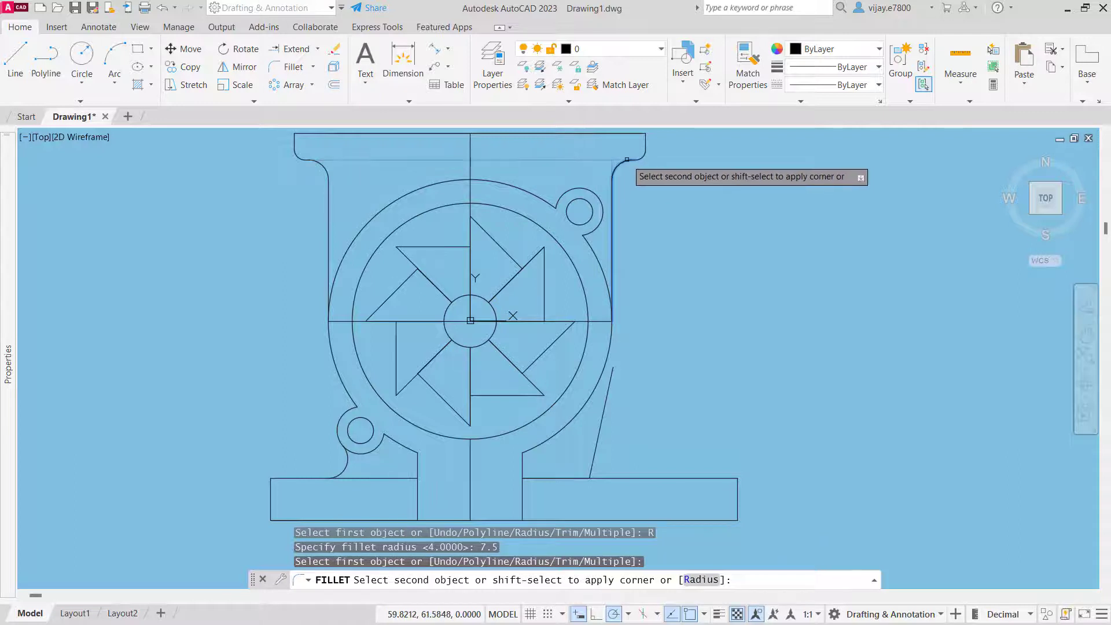
left_click(626, 160)
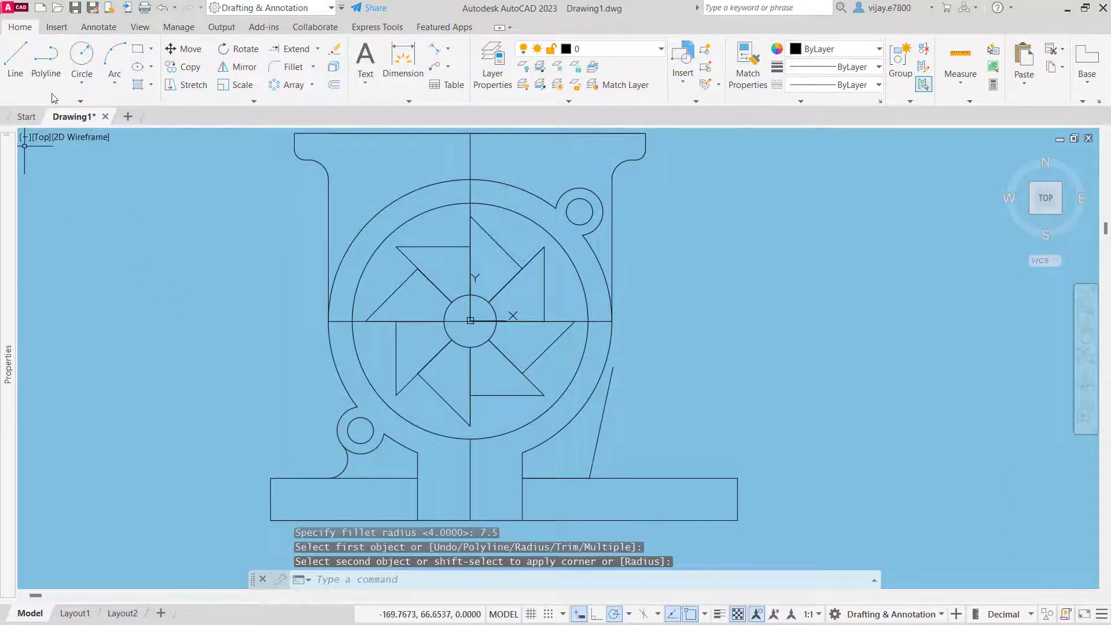
Step: Draw a horizontal line along the flange's lower edge connecting the upper ends of the left and right 7.5 fillet arcs
left_click(15, 58)
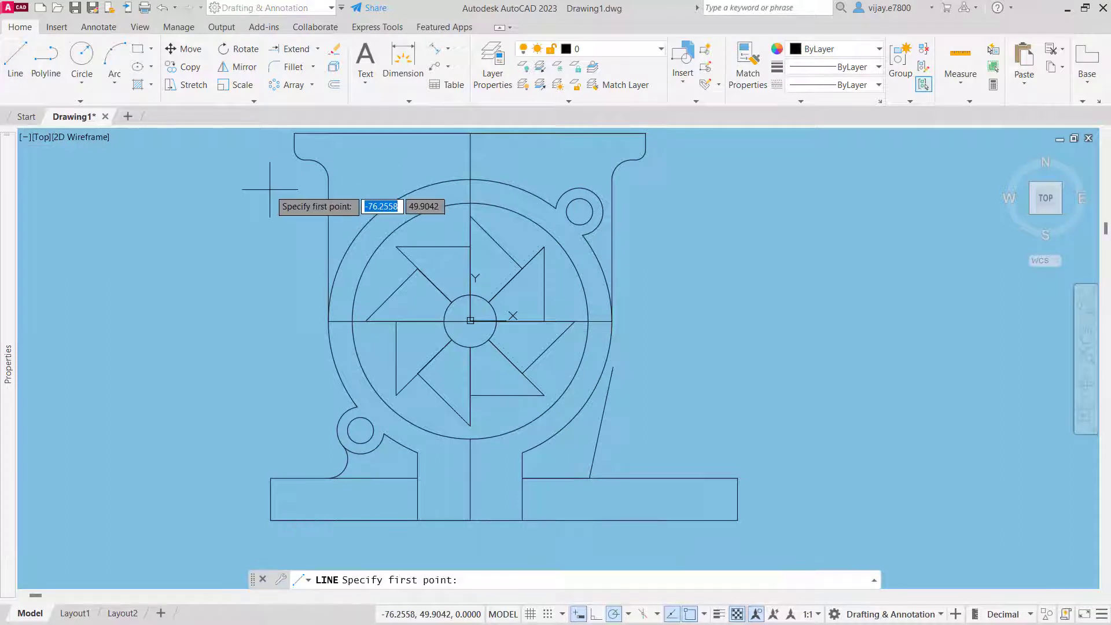
left_click(308, 160)
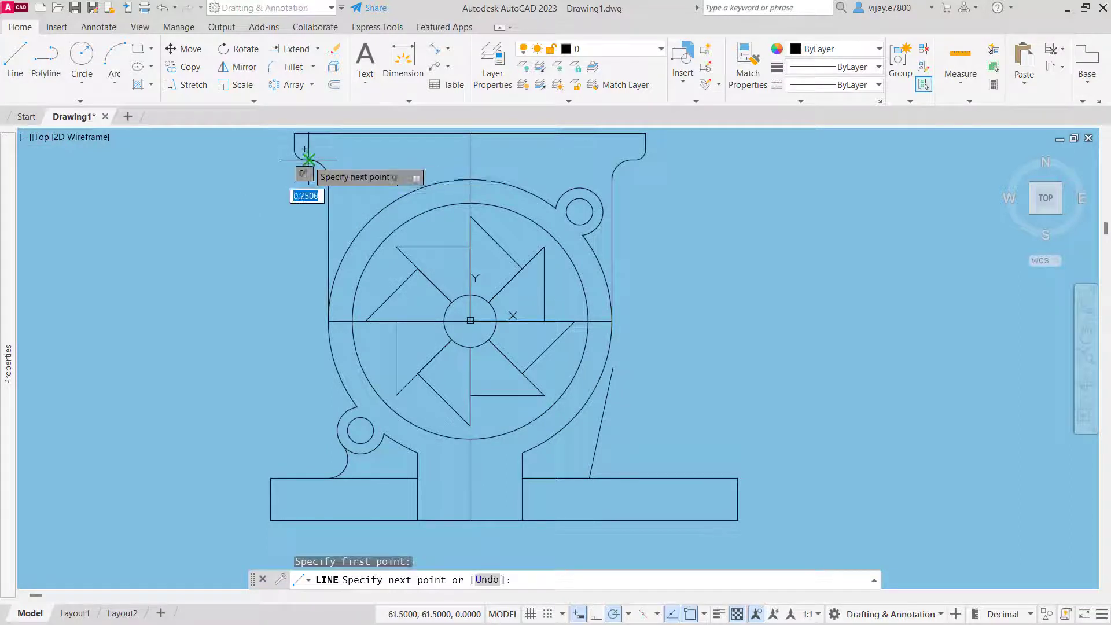
left_click(633, 160)
right_click(771, 238)
left_click(808, 249)
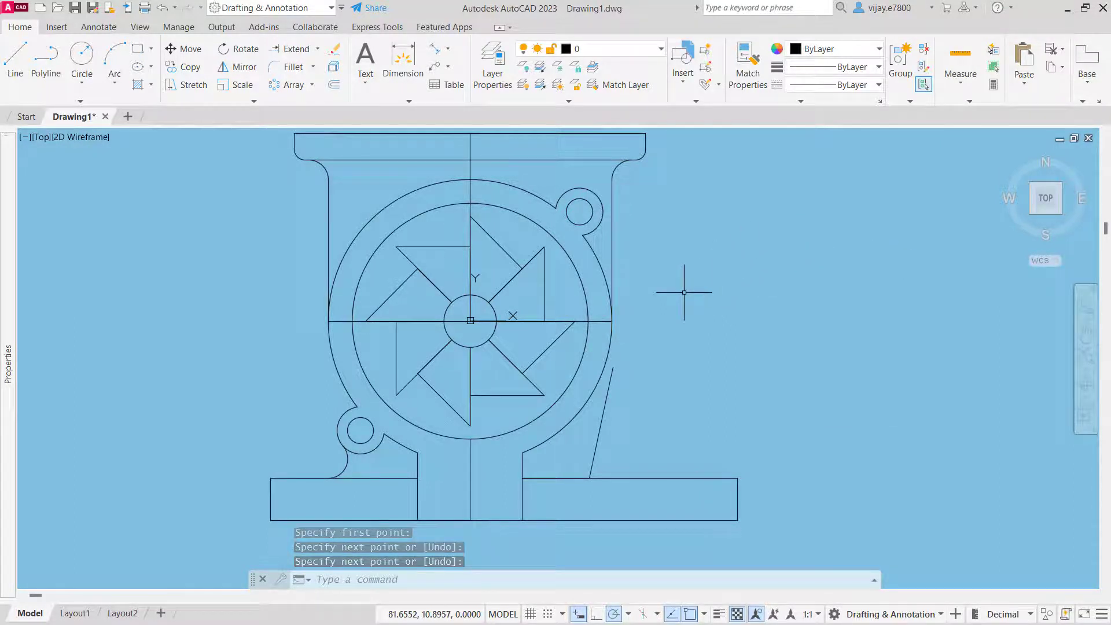
Step: Delete the vertical construction line above the hub centre and the horizontal one from the hub centre to the outer circle's left quadrant
left_click(470, 166)
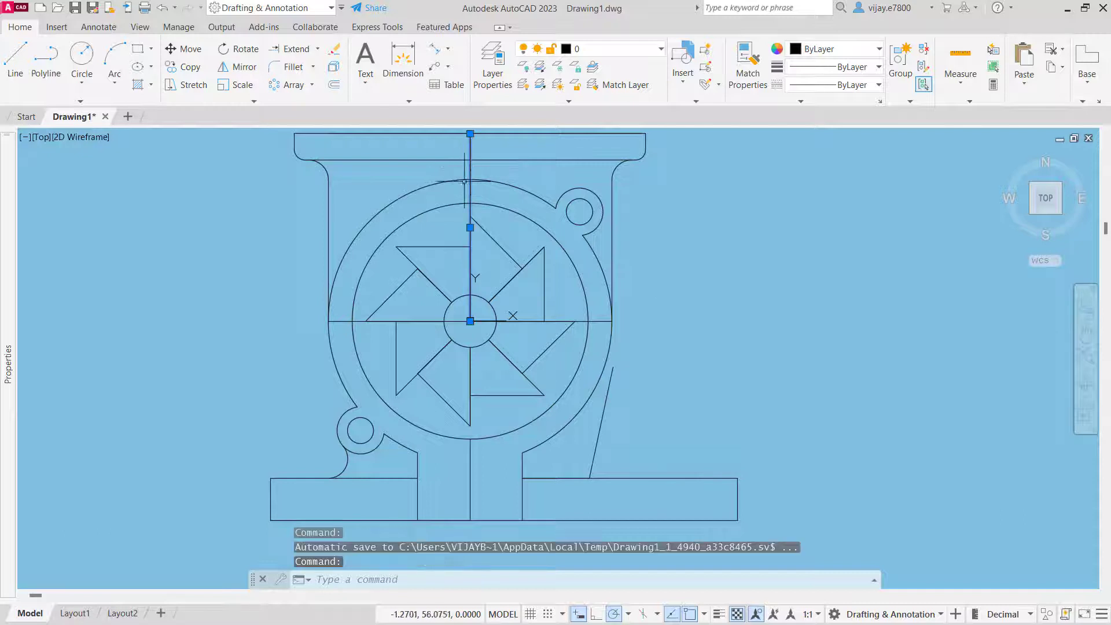
left_click(359, 321)
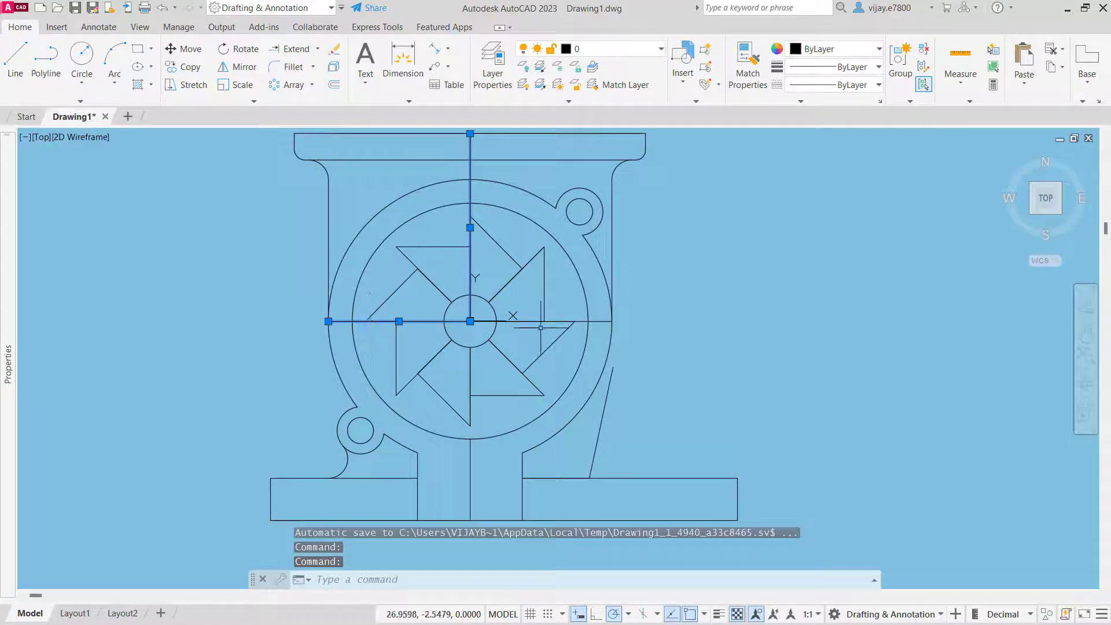
key("Delete")
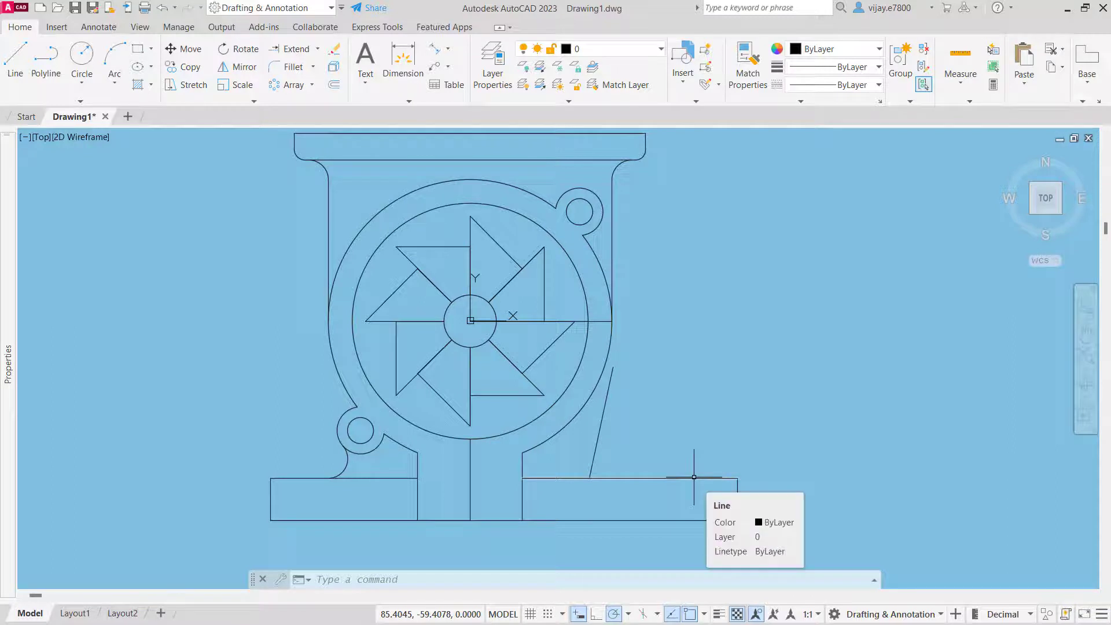
Step: Offset the upper edge of the base's right part upward by 50.7
left_click(334, 85)
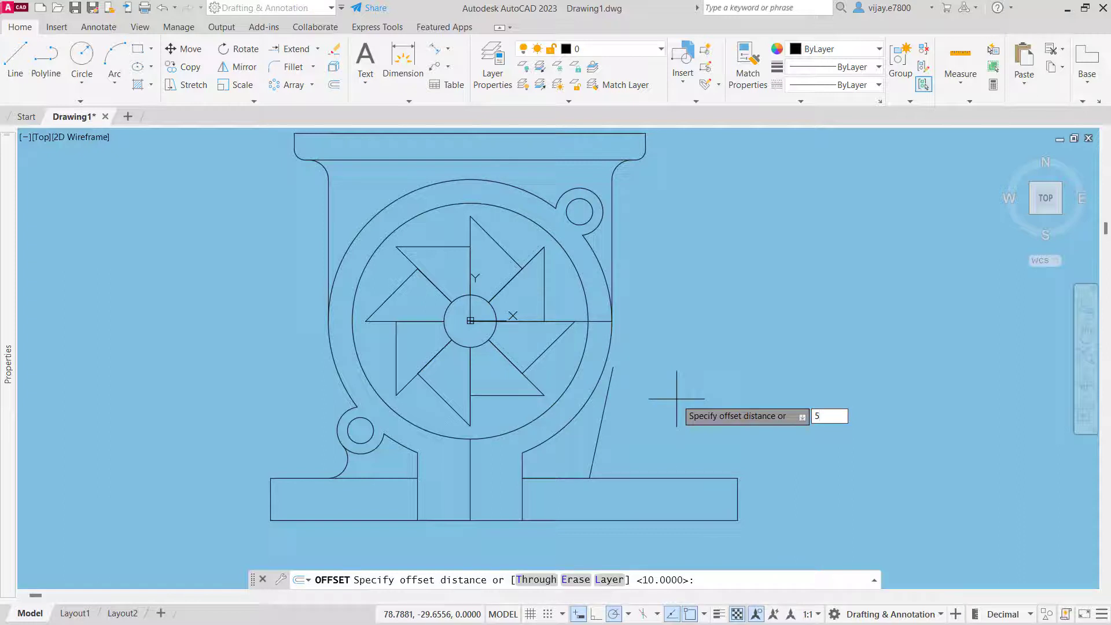
type("50.7")
key("Return")
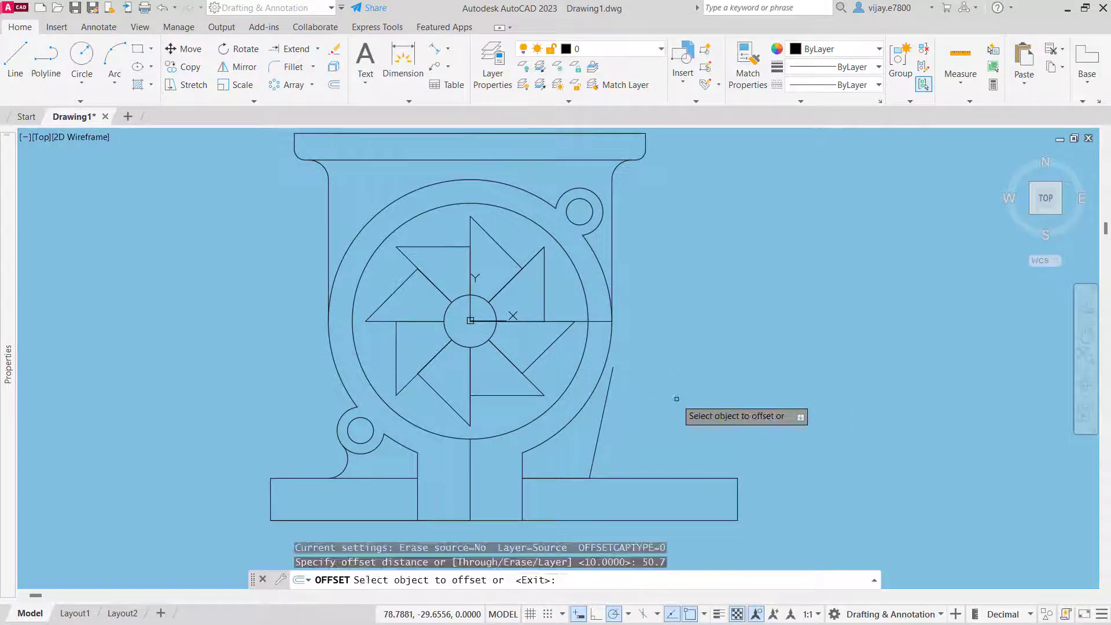
left_click(686, 478)
left_click(688, 432)
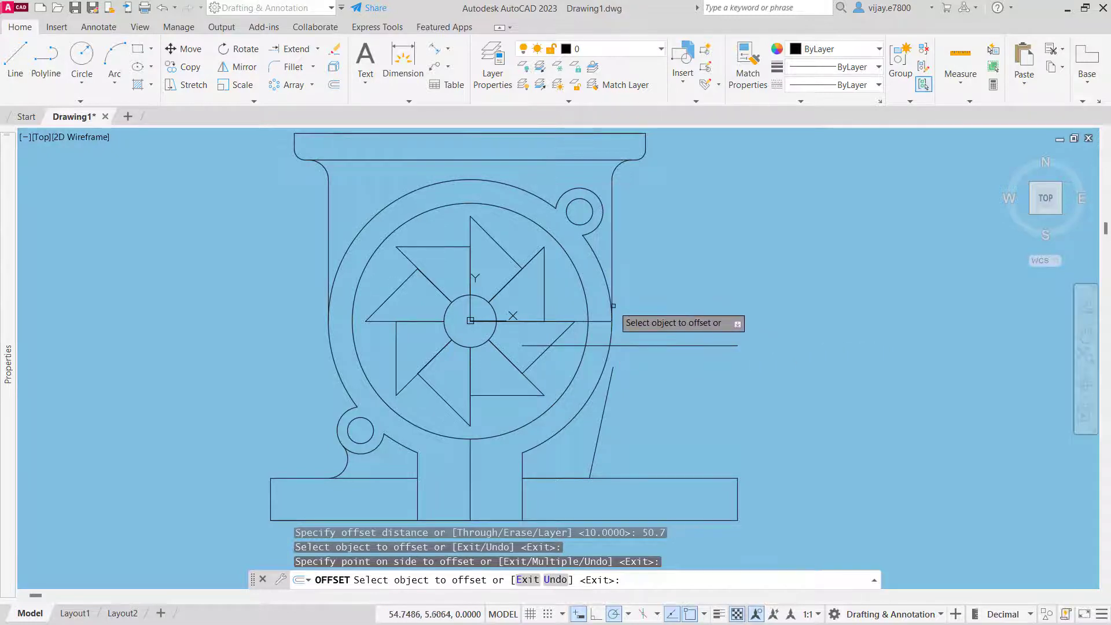
Step: Extend the right vertical line below the flange down to the offset horizontal line
left_click(294, 49)
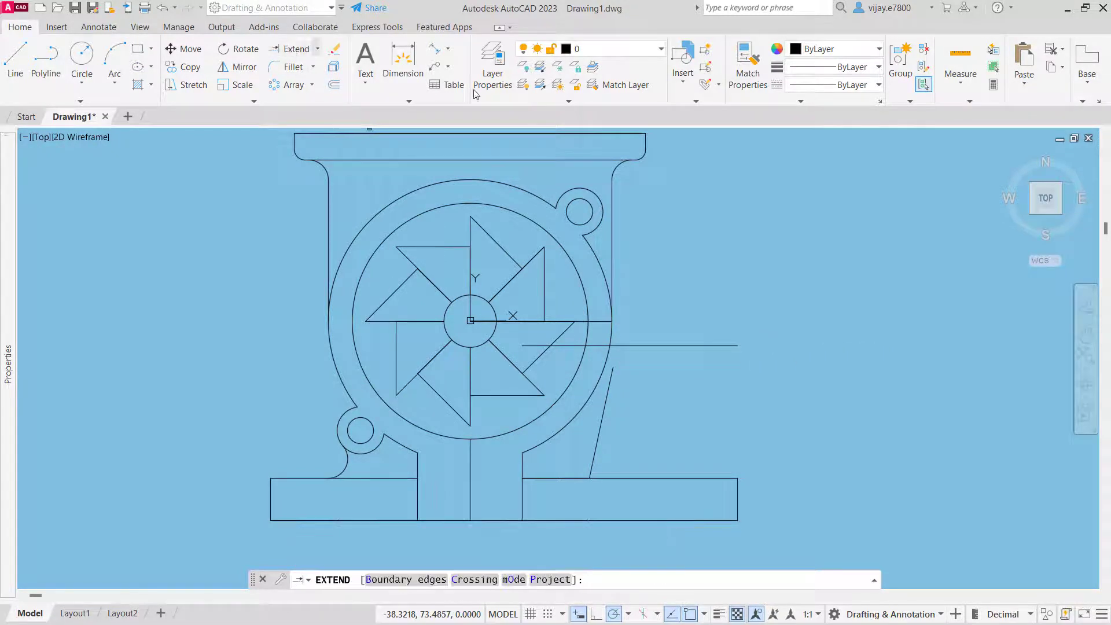
left_click(614, 255)
right_click(719, 276)
left_click(738, 283)
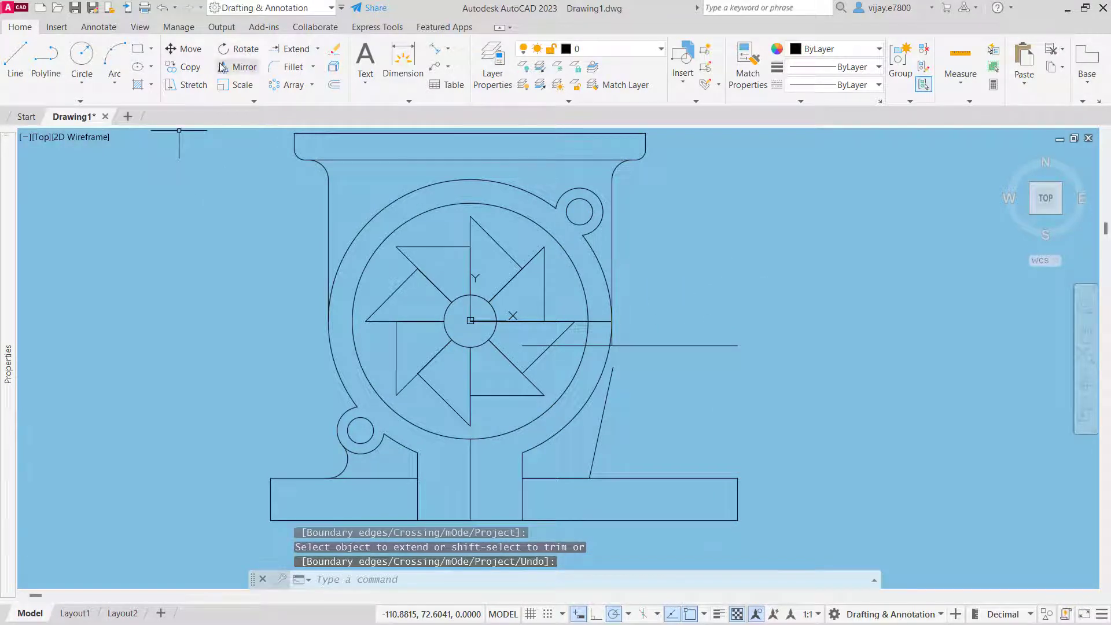
Step: Fillet the corner between the right vertical line and the offset horizontal line with a radius of 4
left_click(289, 67)
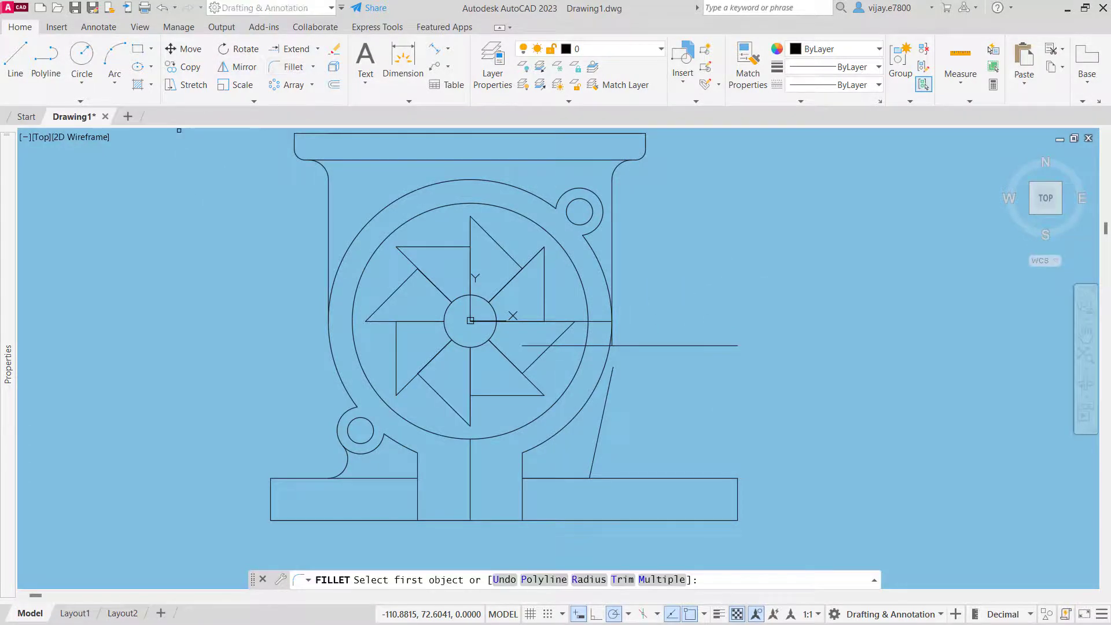
left_click(589, 579)
type("4")
key("Return")
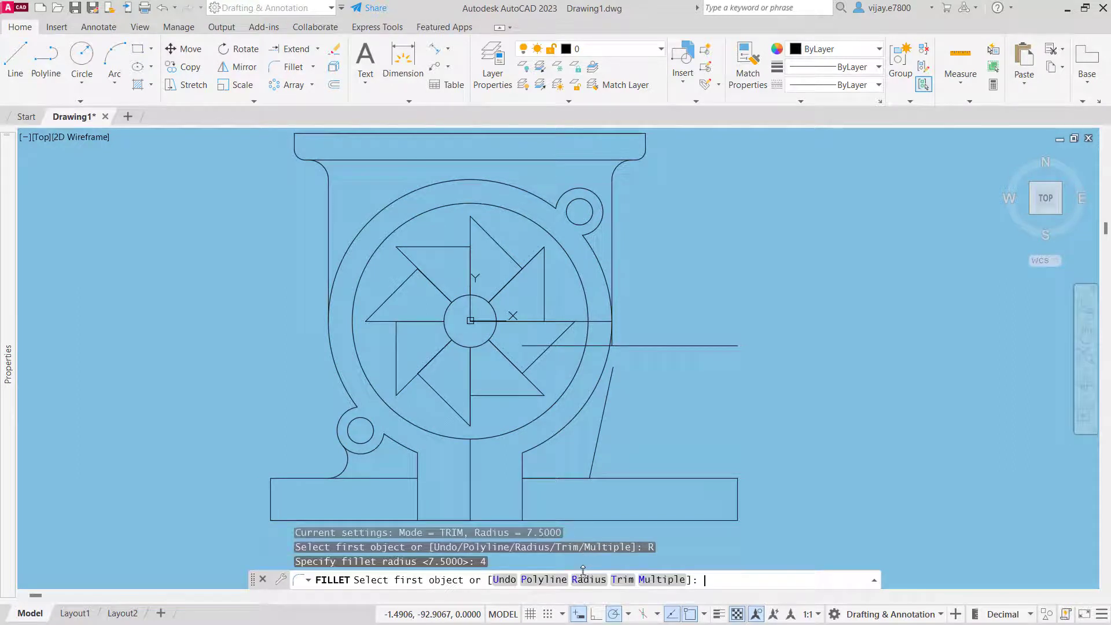
left_click(635, 345)
scroll(628, 343, "up", 4)
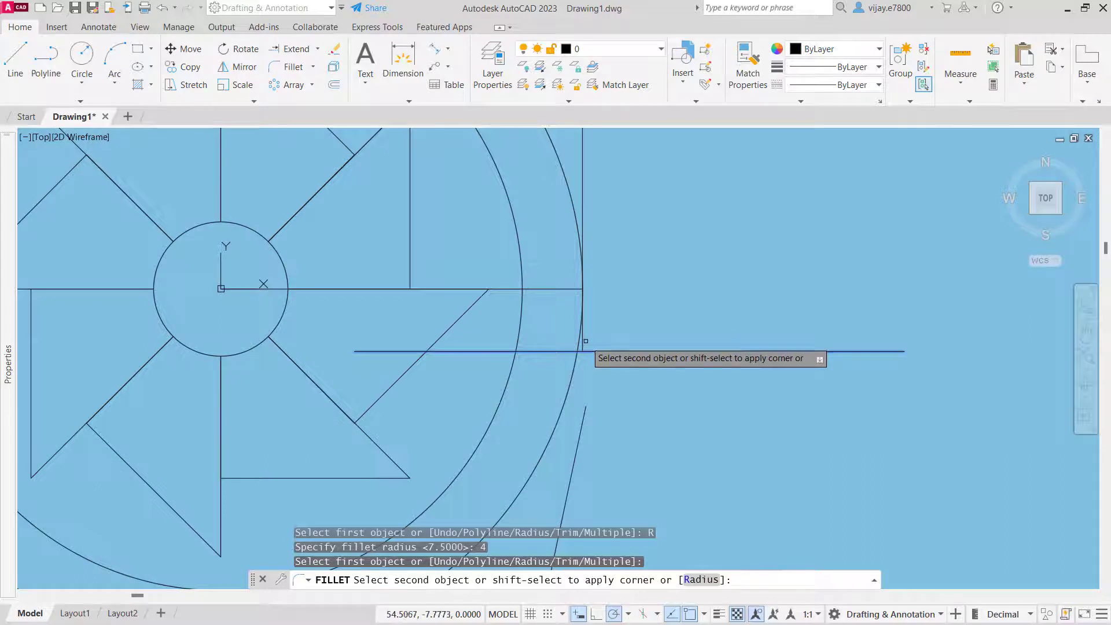
left_click(583, 342)
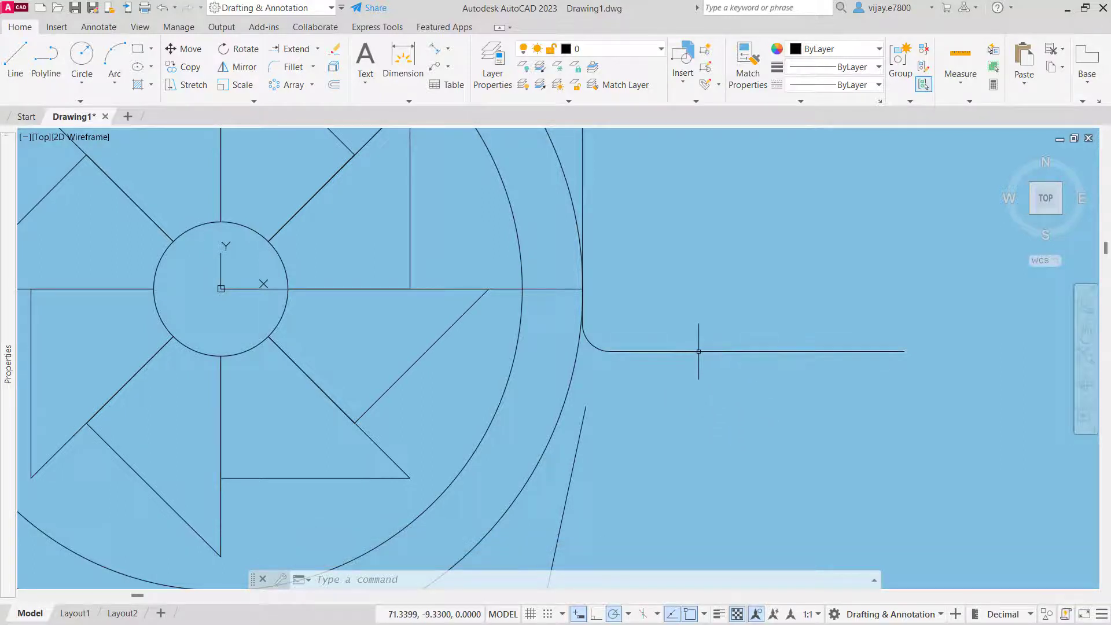
Step: Offset the horizontal line at the radius 4 fillet downward by 20
left_click(335, 85)
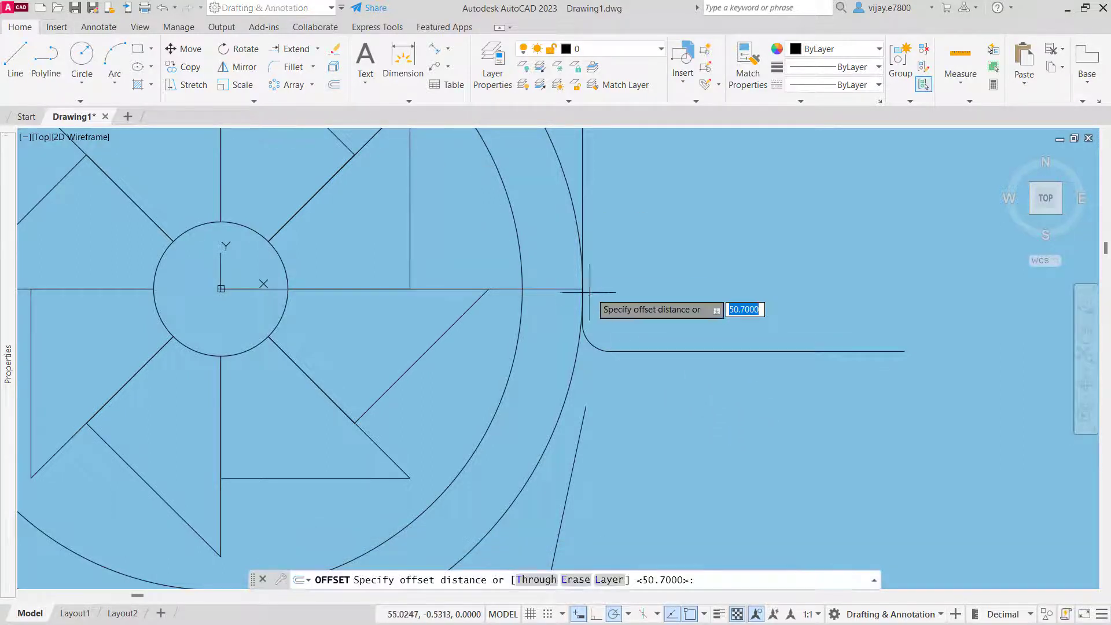
type("20")
key("Return")
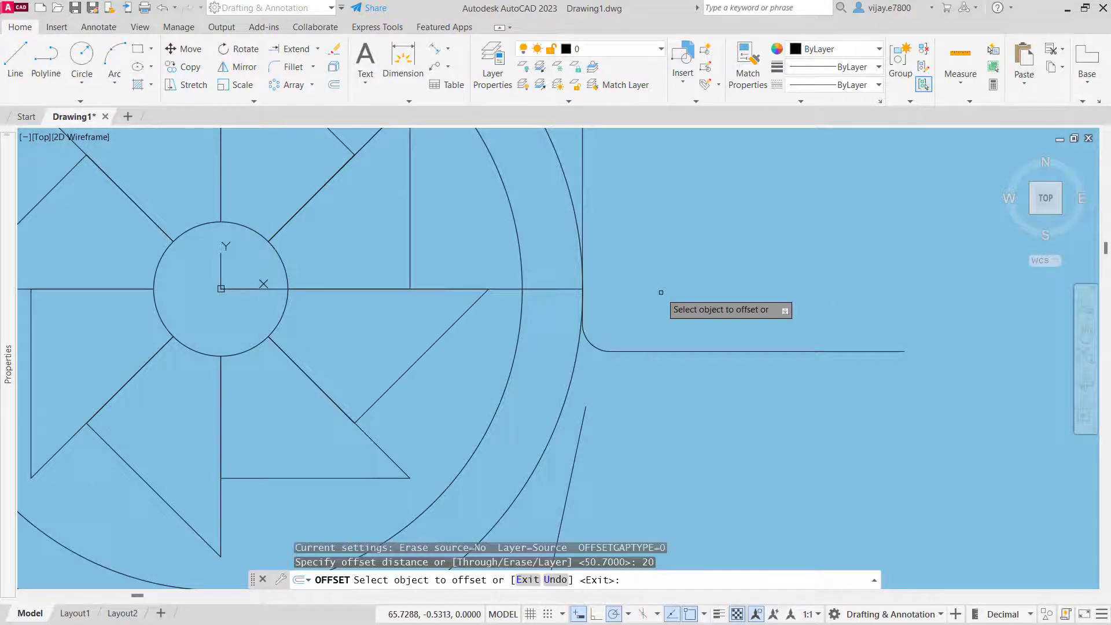
left_click(668, 352)
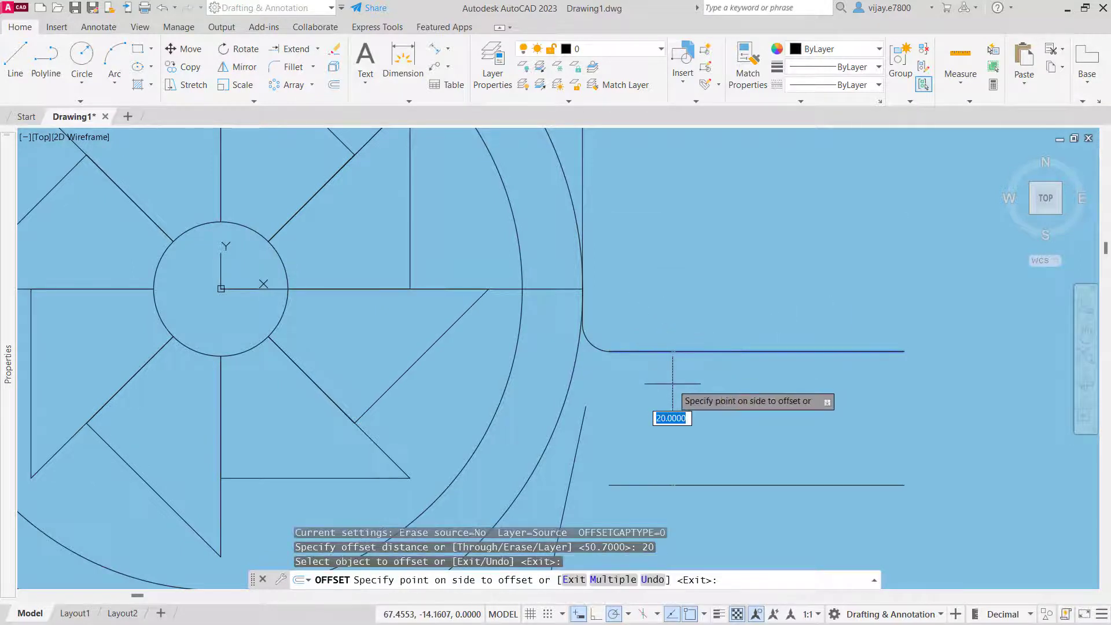
left_click(672, 383)
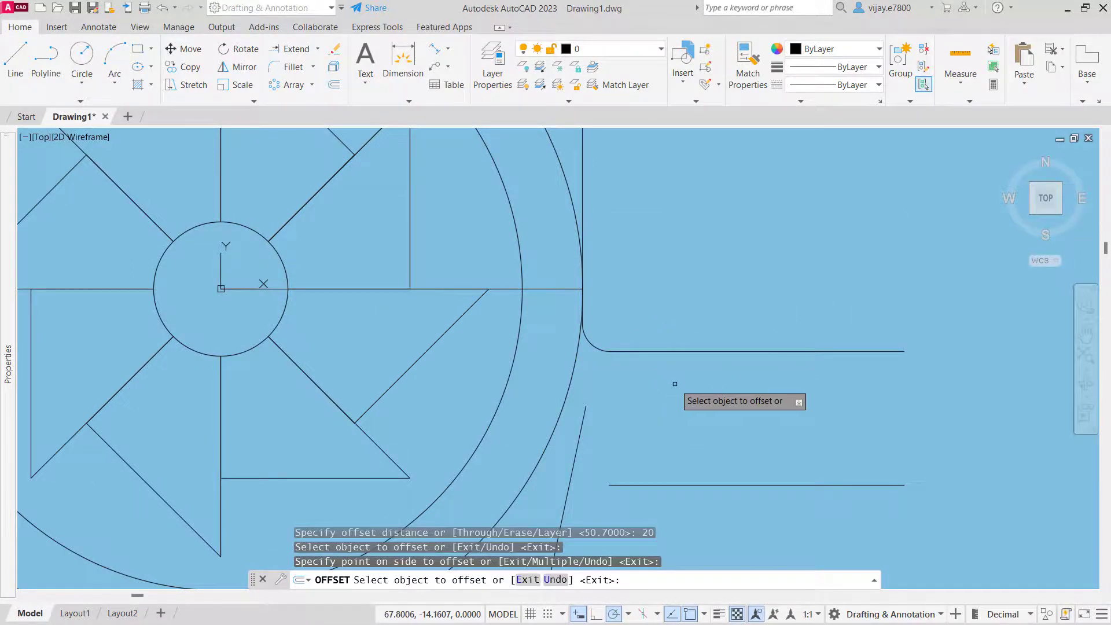
Step: Extend the lower offset line left to the slanted line rising from the base
left_click(292, 51)
left_click(615, 485)
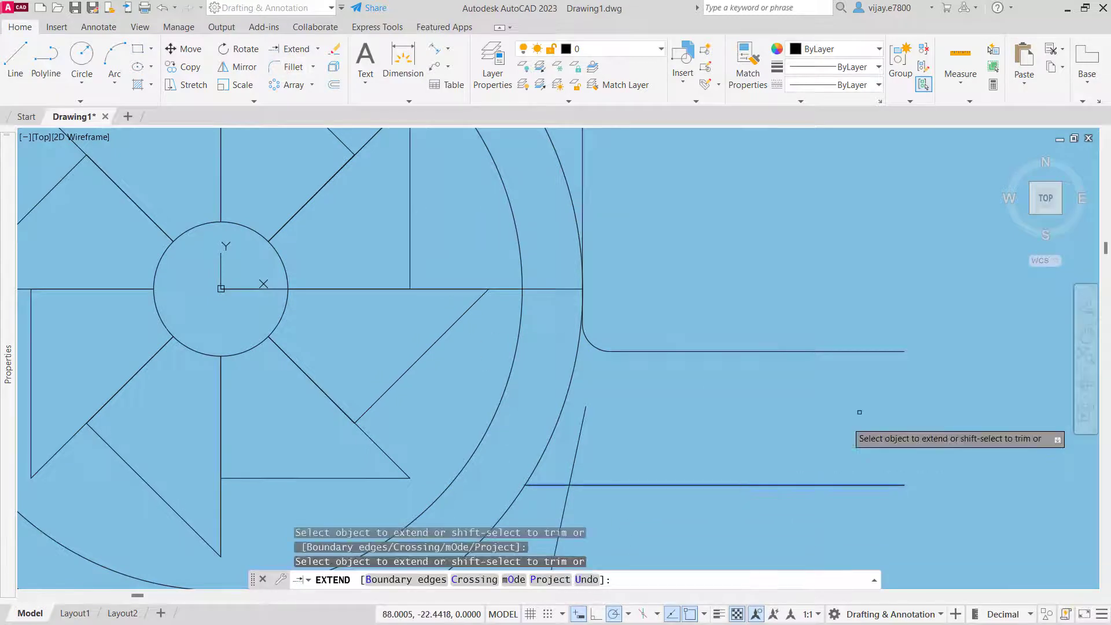
middle_click_drag(850, 423, 742, 289)
scroll(742, 288, "down", 2)
left_click(569, 308)
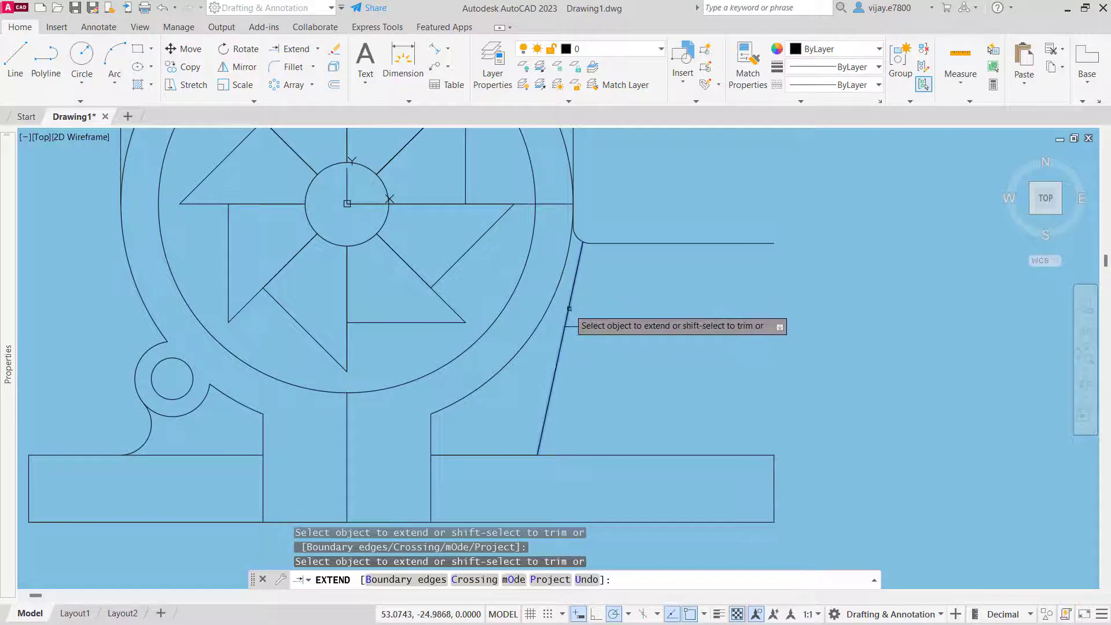
right_click(845, 376)
left_click(860, 382)
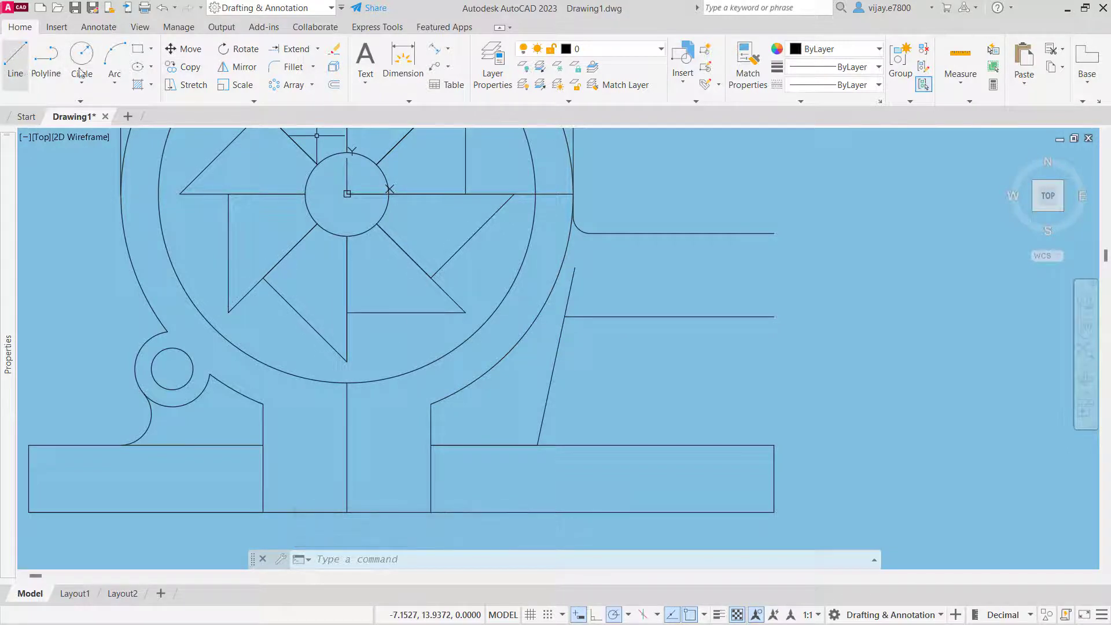
Step: Fillet the corner between the slanted line and the lower offset line with a radius of 7
left_click(288, 67)
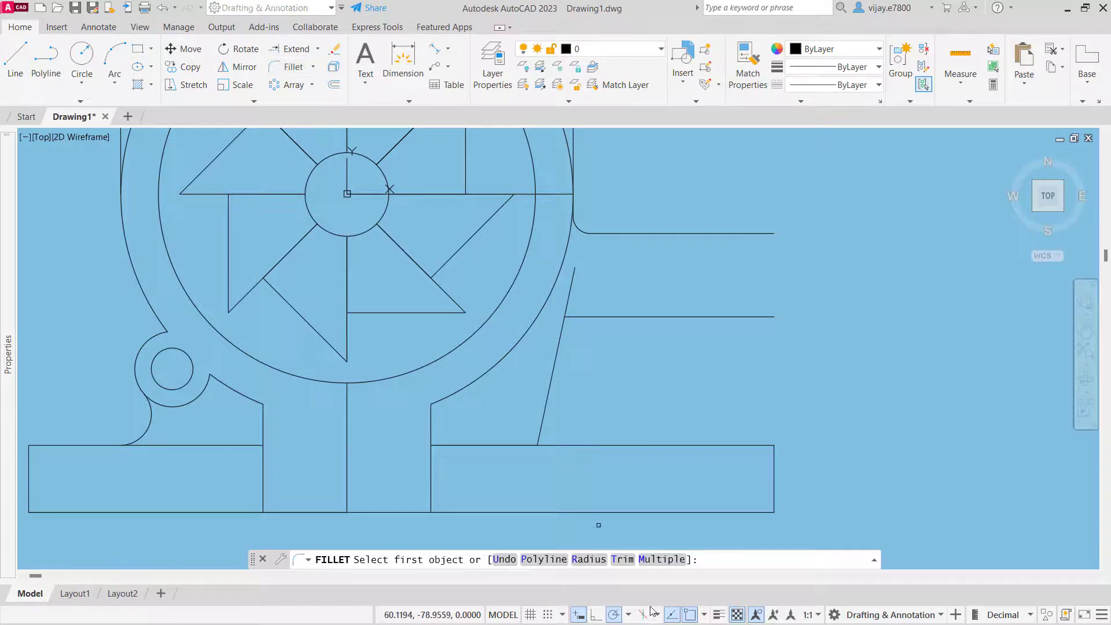
left_click(589, 560)
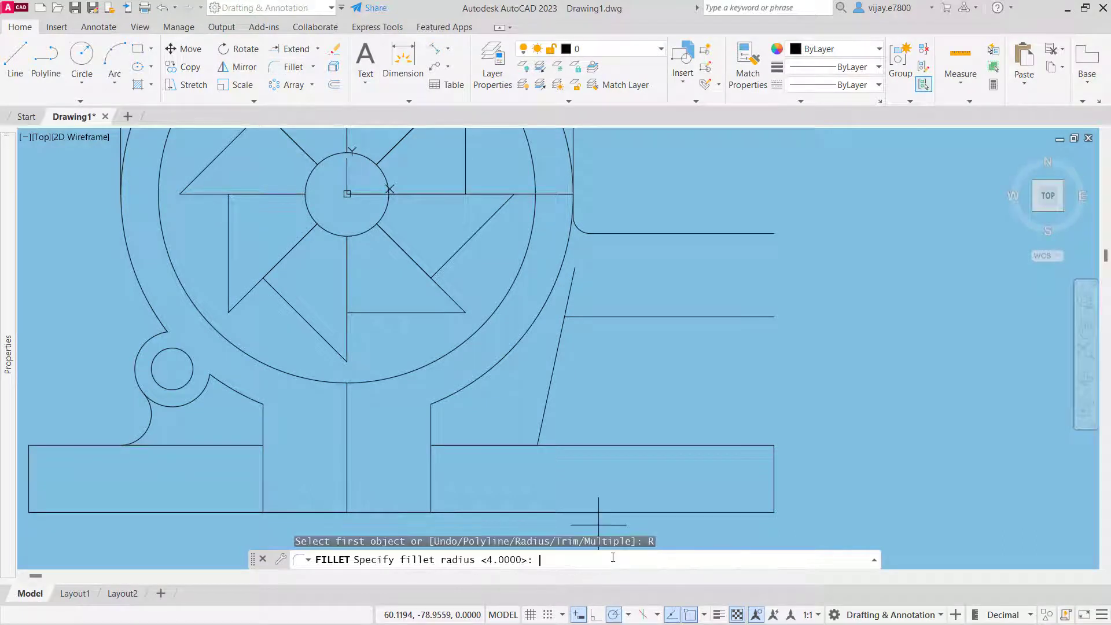
type("7")
key("Return")
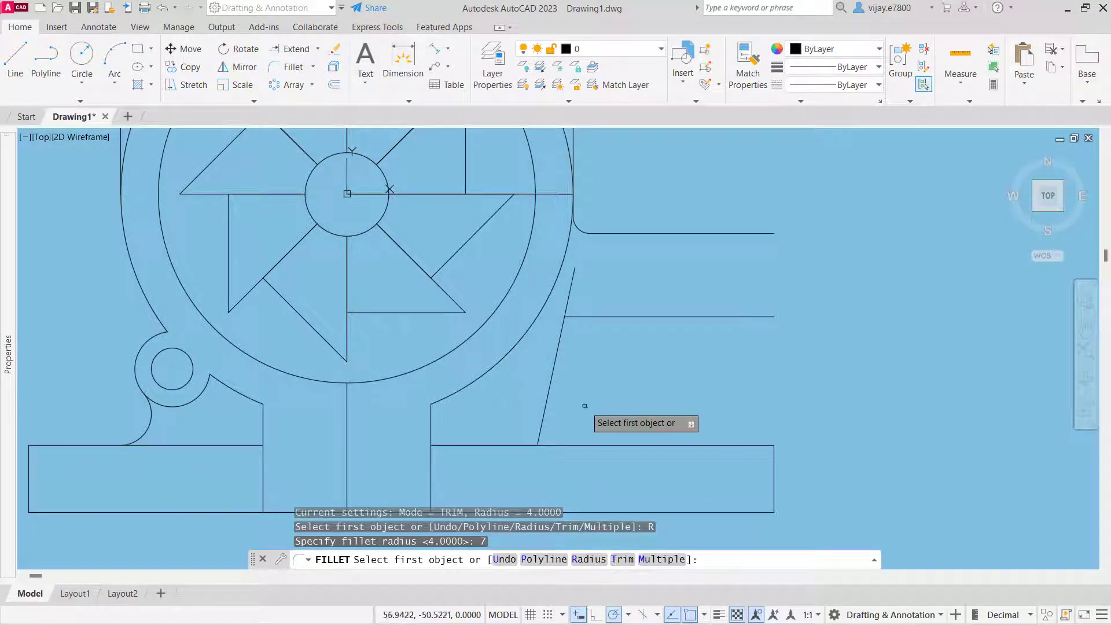
left_click(560, 342)
left_click(579, 318)
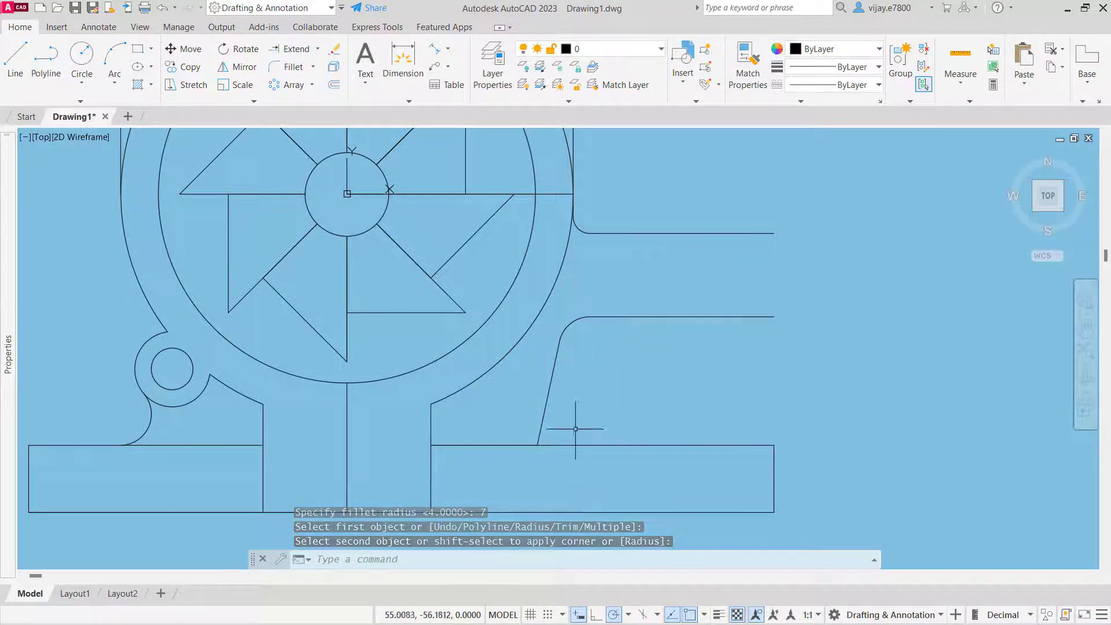
Step: Draw a 36.5 long horizontal line rightward along the base's top edge from the foot of the slanted line
left_click(15, 58)
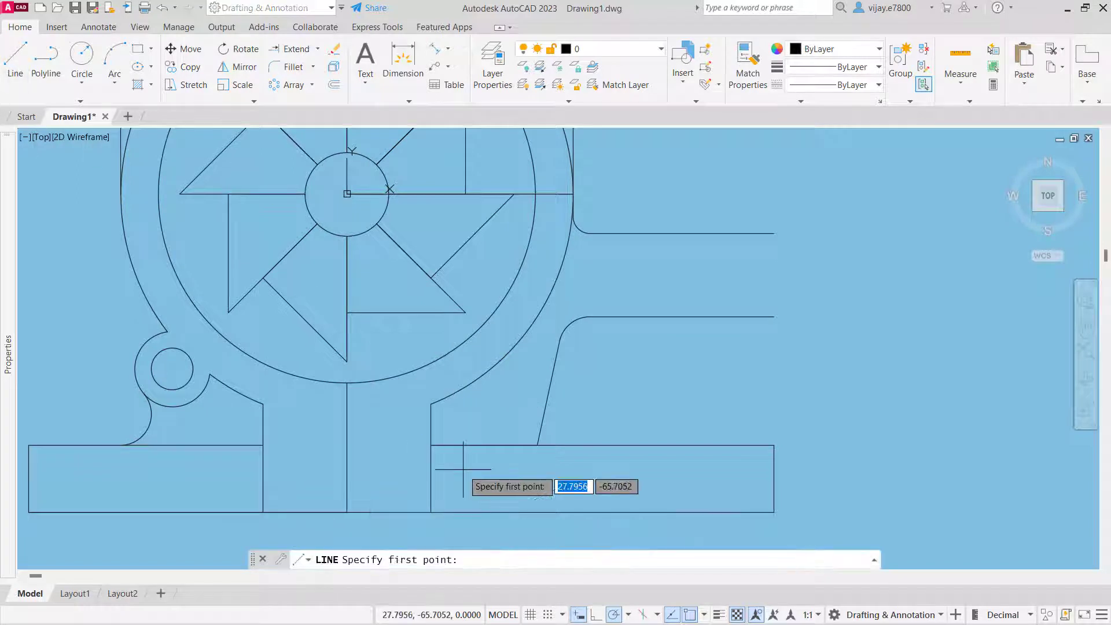
left_click(537, 445)
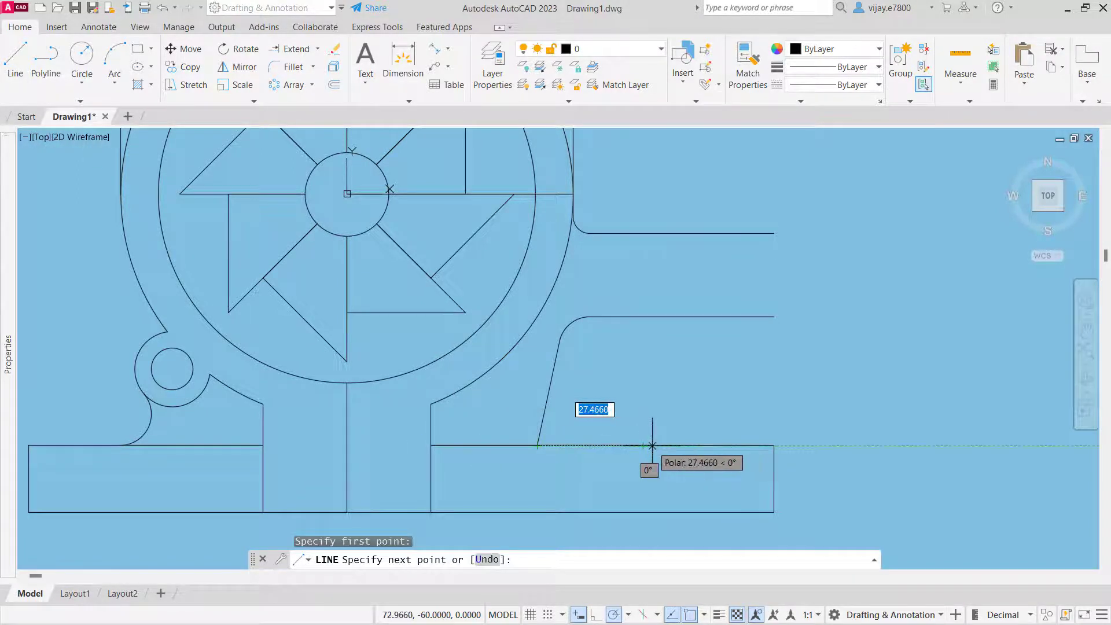
key("BackSpace")
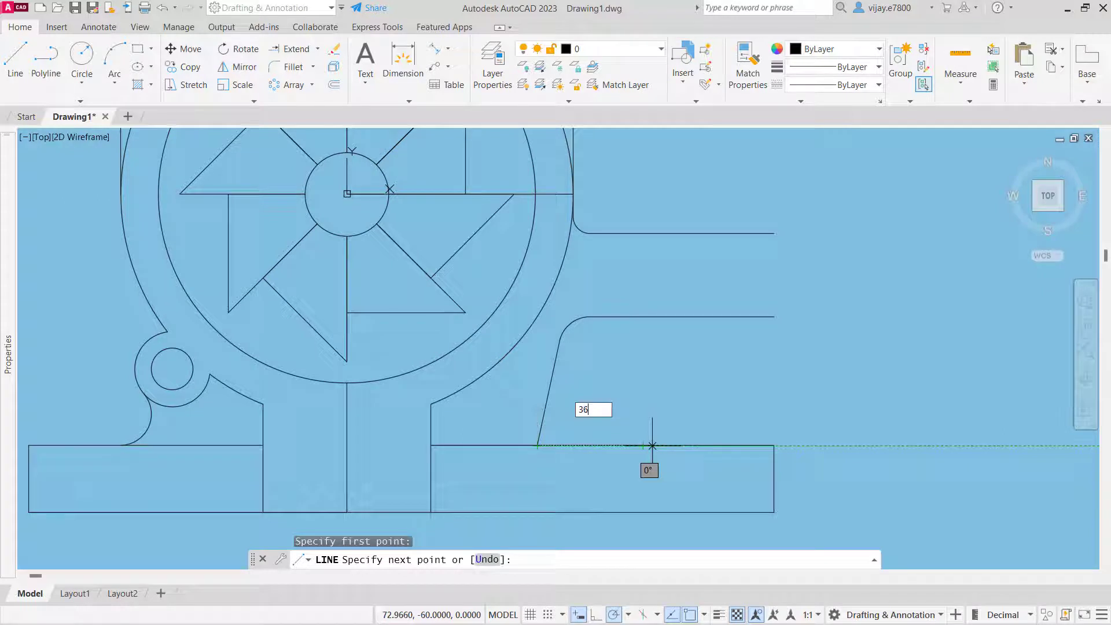
type("36.5")
key("Return")
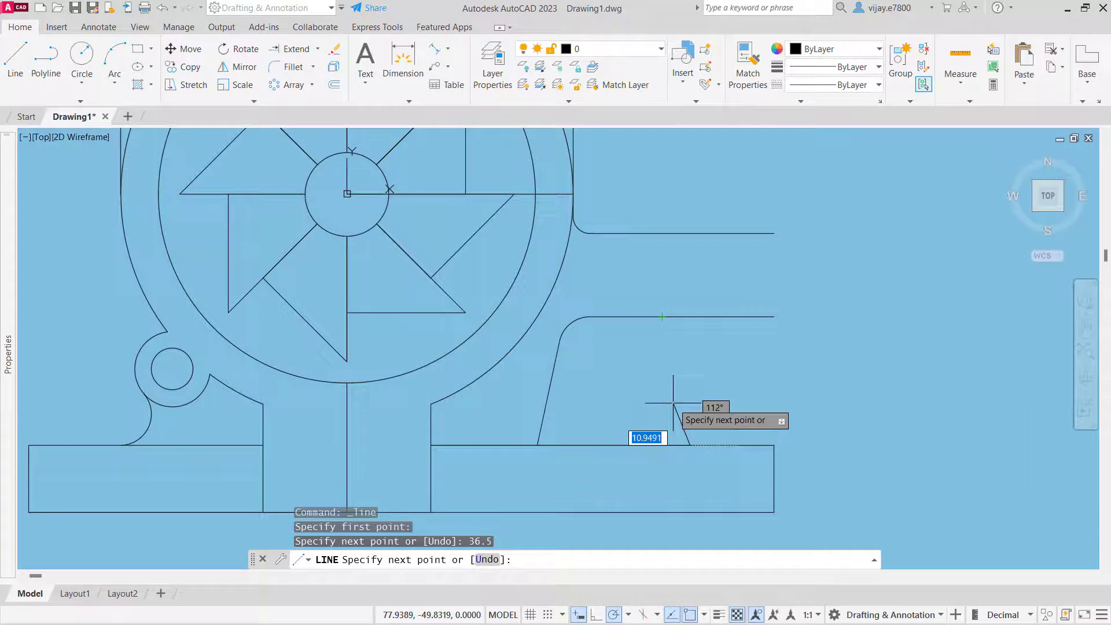
Step: Continue the line from that endpoint at an angle of 102° up past the lower offset line
type("<")
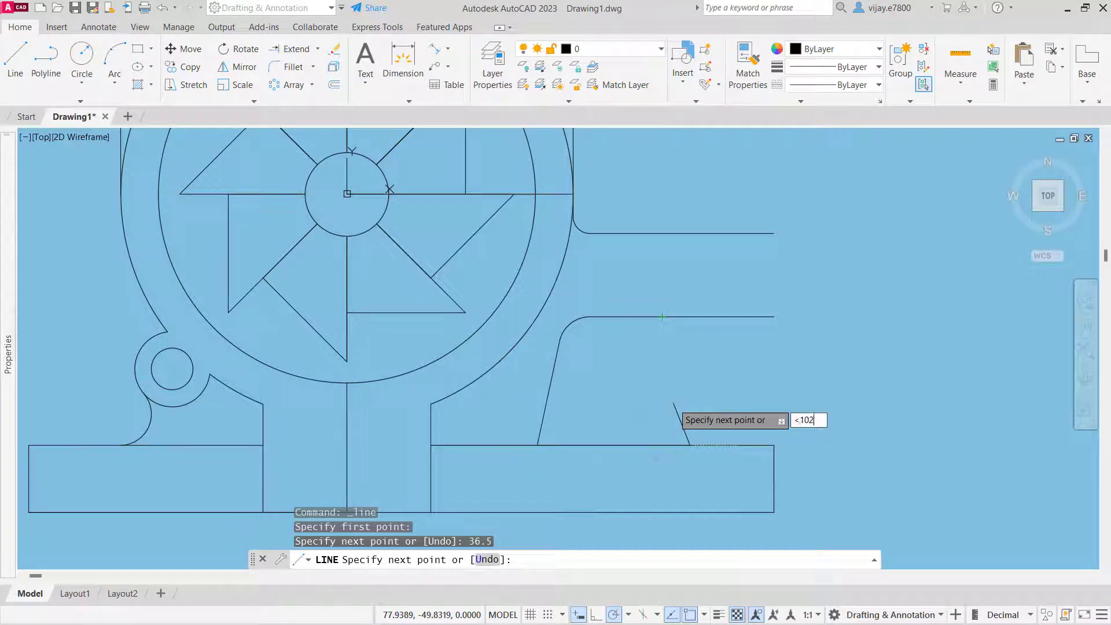
type("102")
key("Return")
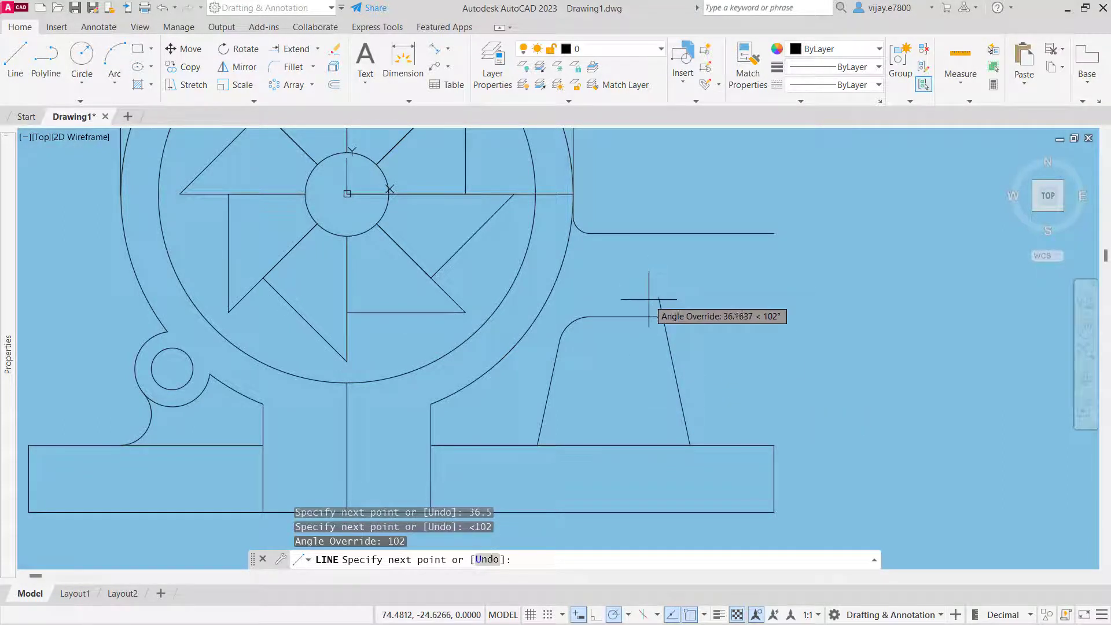
left_click(649, 300)
right_click(740, 292)
left_click(771, 294)
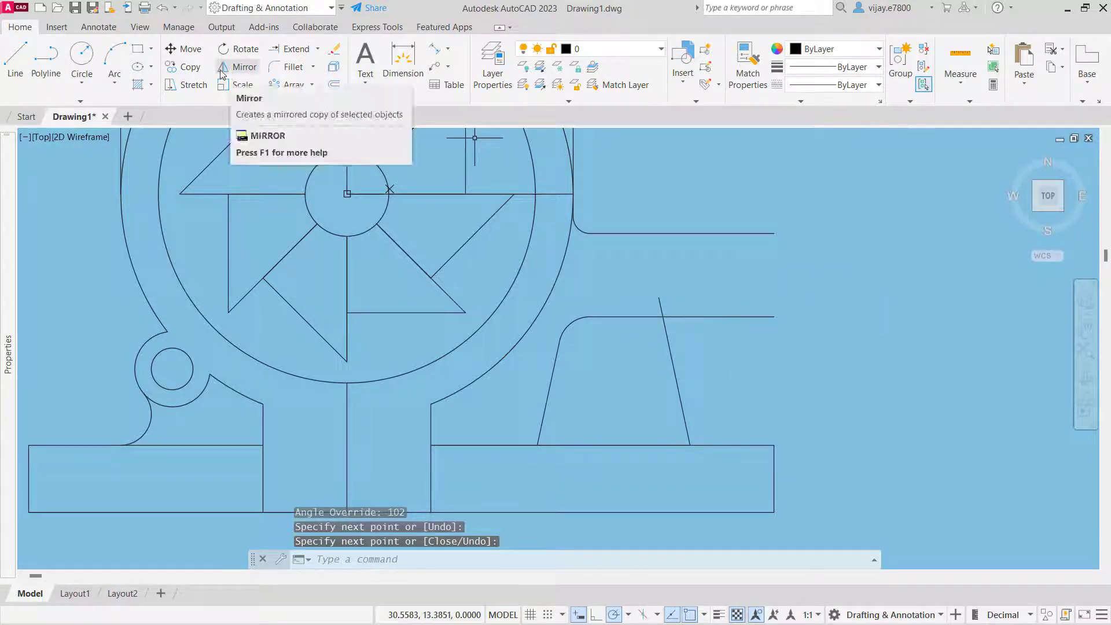
Step: Fillet the corner between the 102° line and the lower offset line with a radius of 7
left_click(285, 72)
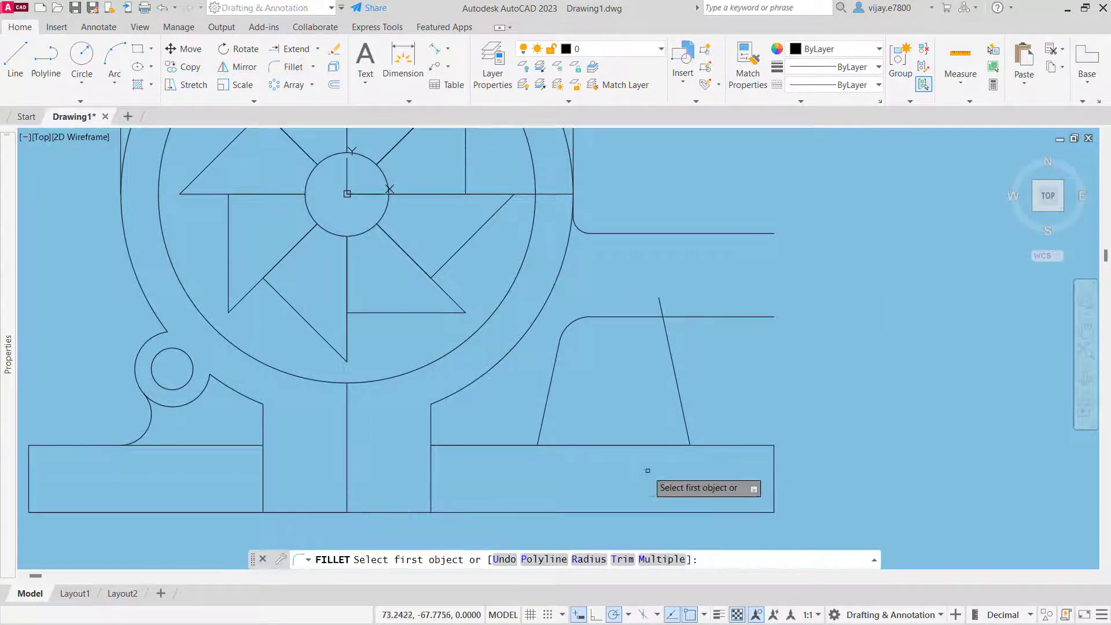
left_click(589, 559)
key("Return")
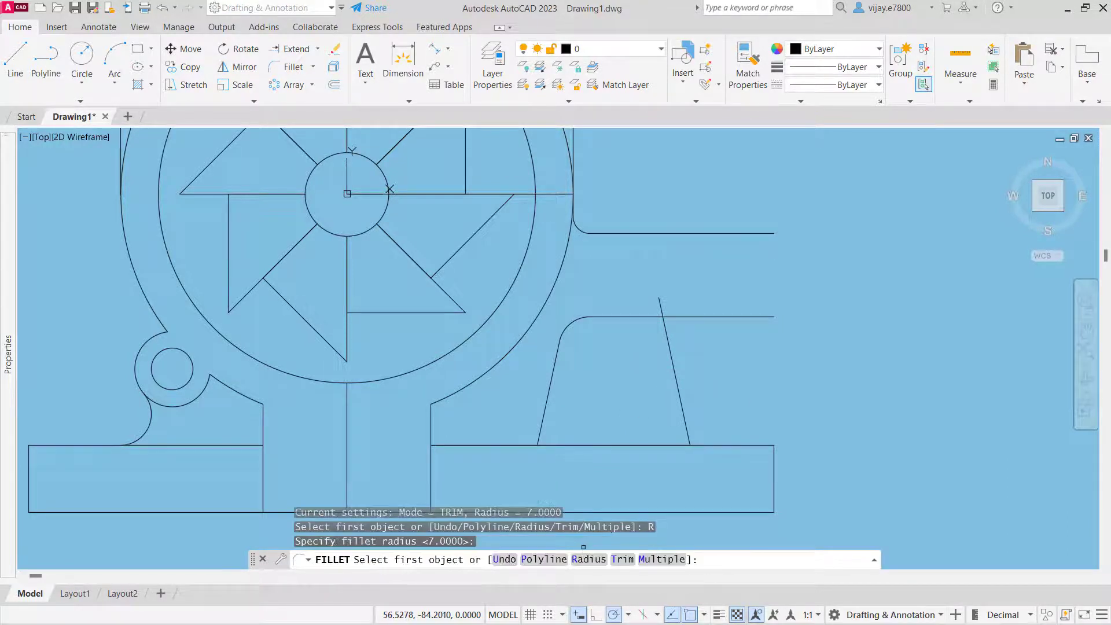
left_click(666, 333)
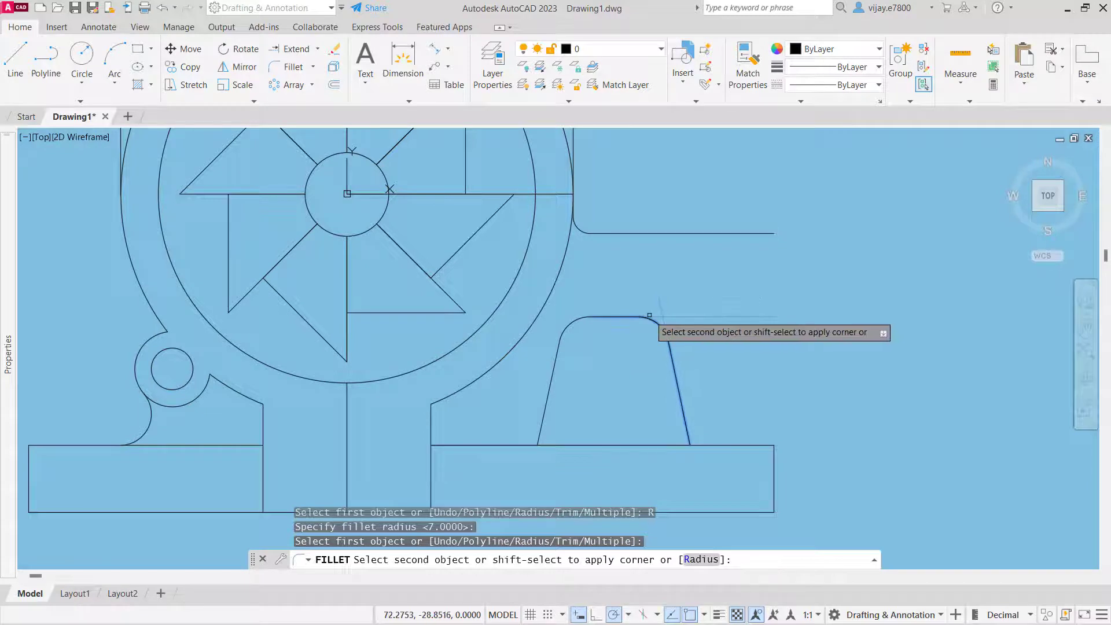
left_click(649, 317)
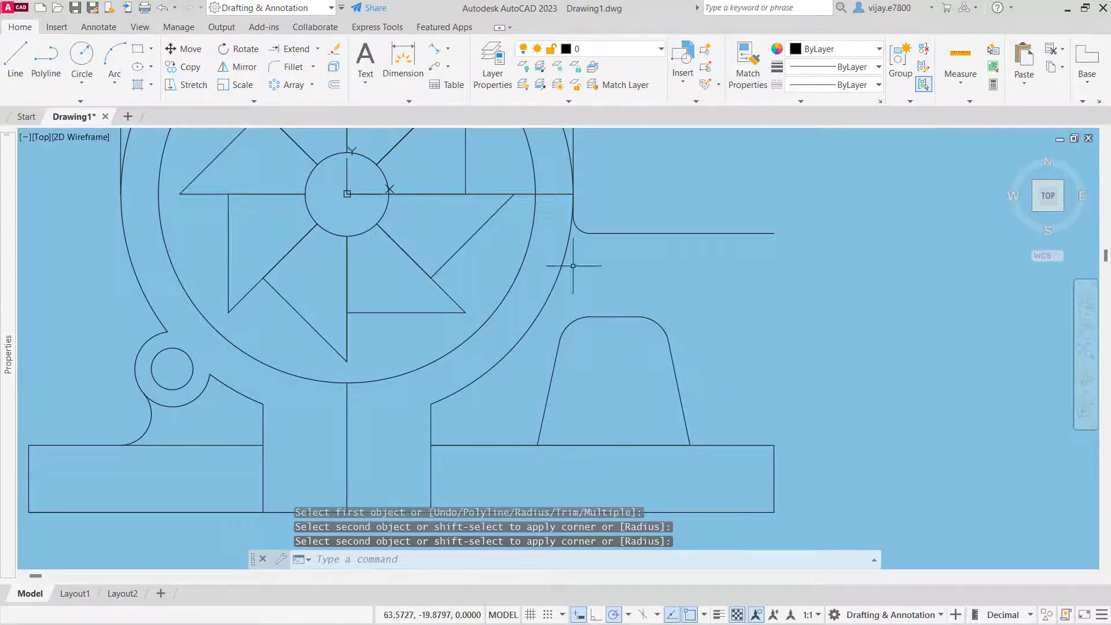
Step: Add a radius dimension to the support opening's right fillet, placing its text to the upper right of the outlet
left_click(448, 48)
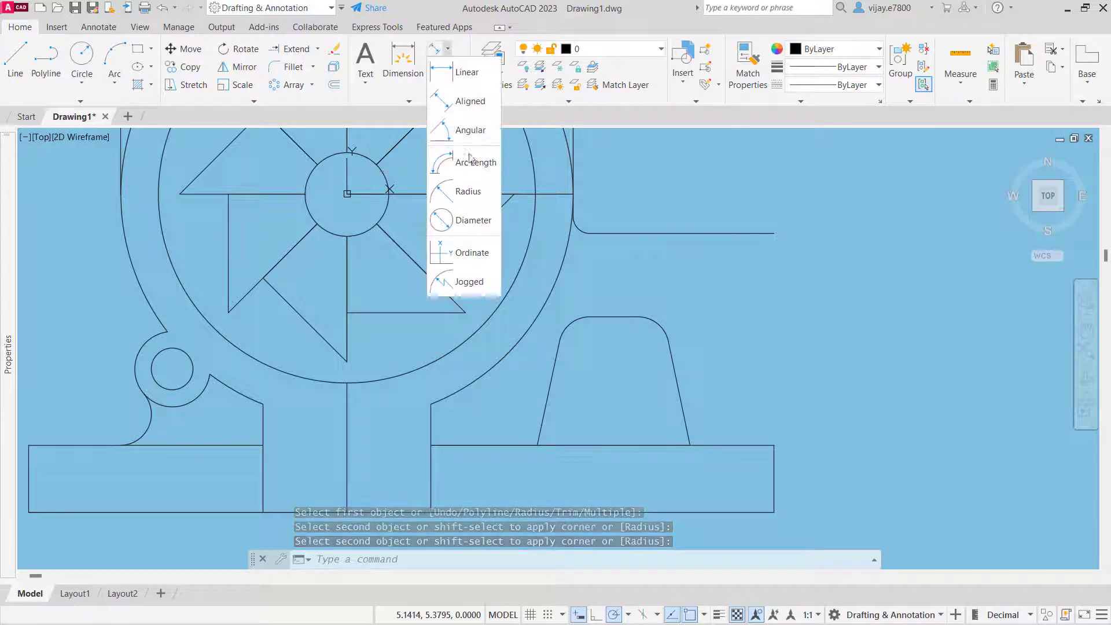
left_click(461, 196)
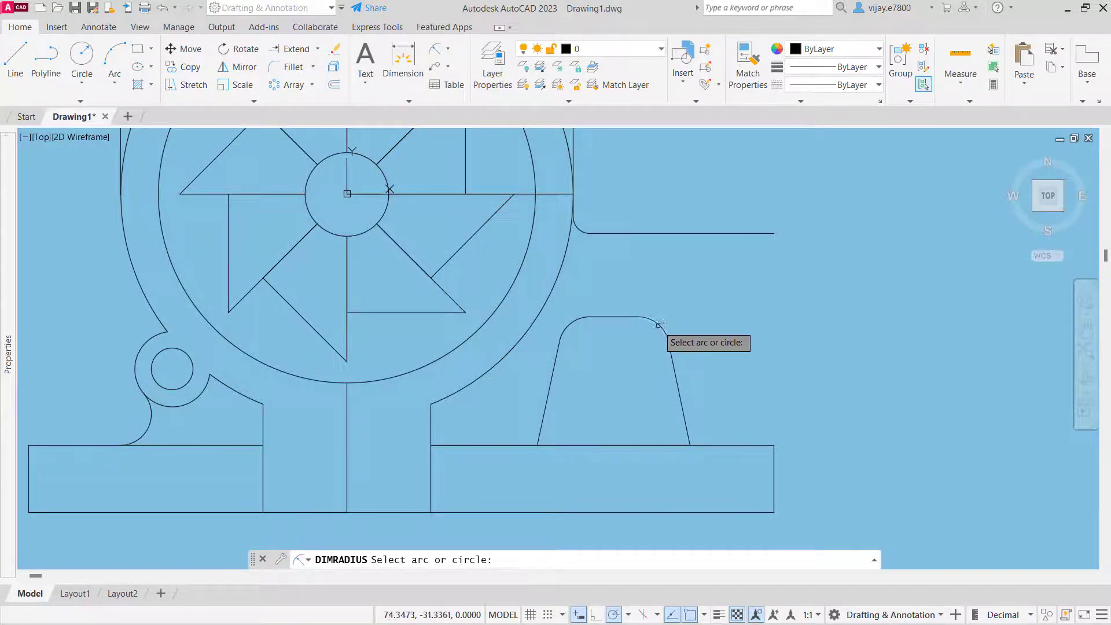
left_click(659, 325)
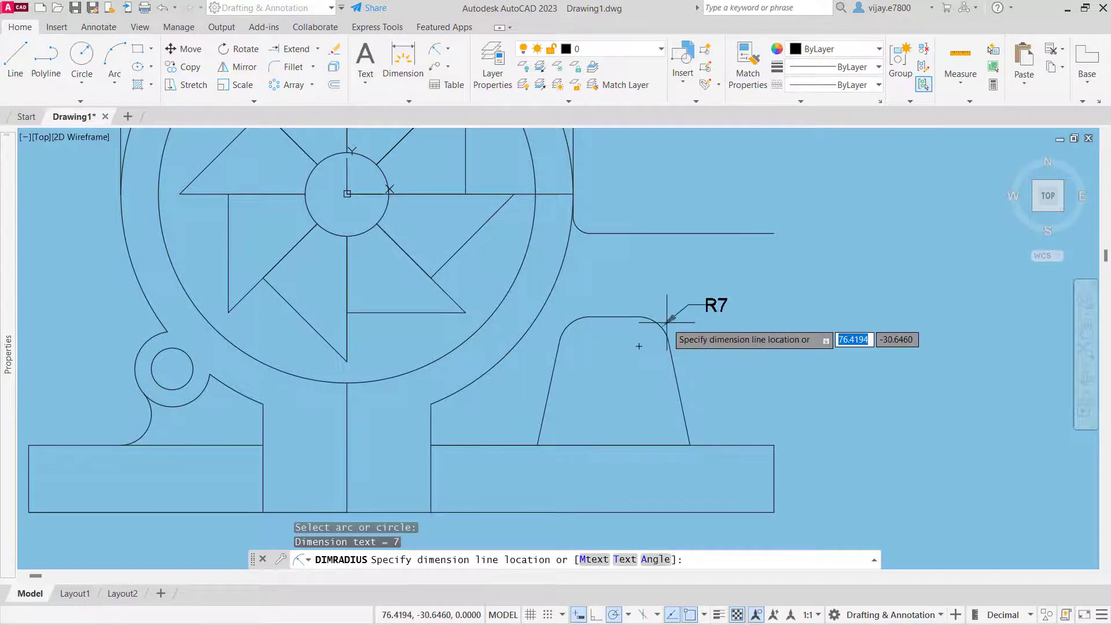
left_click(859, 195)
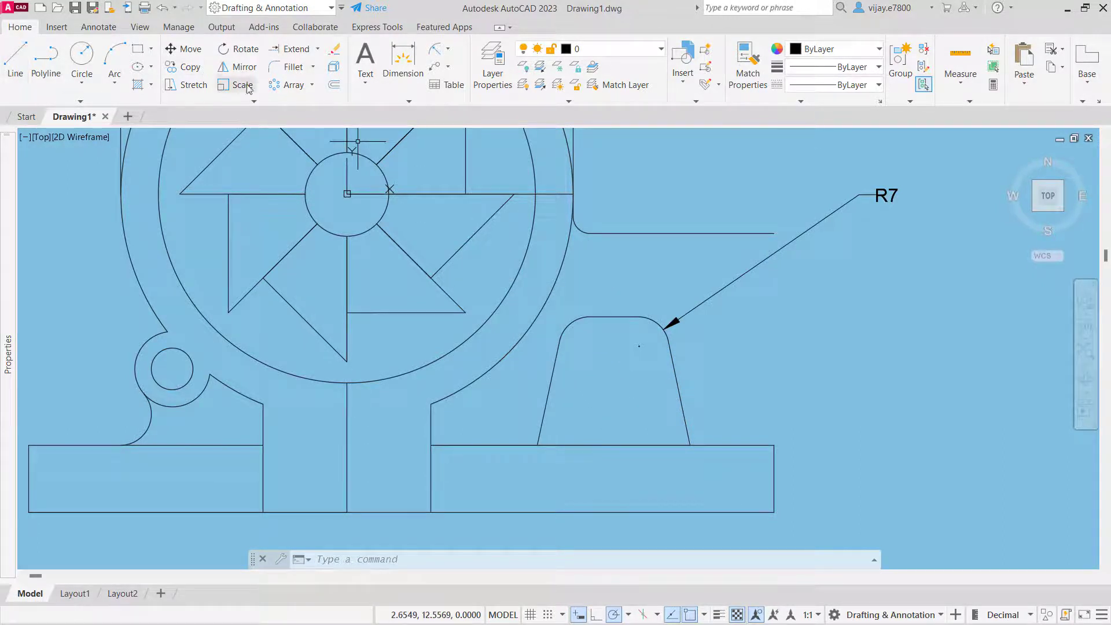
Step: Offset the support opening's right slanted line outward to the right by 12.5
left_click(335, 86)
type("12.5")
key("Return")
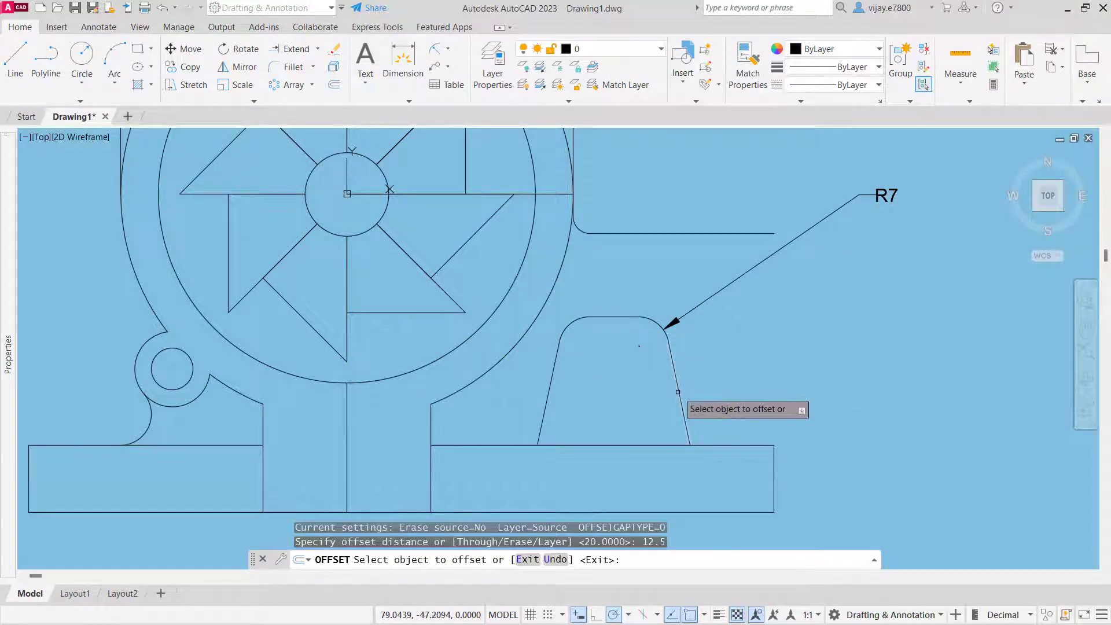
left_click(677, 385)
left_click(726, 390)
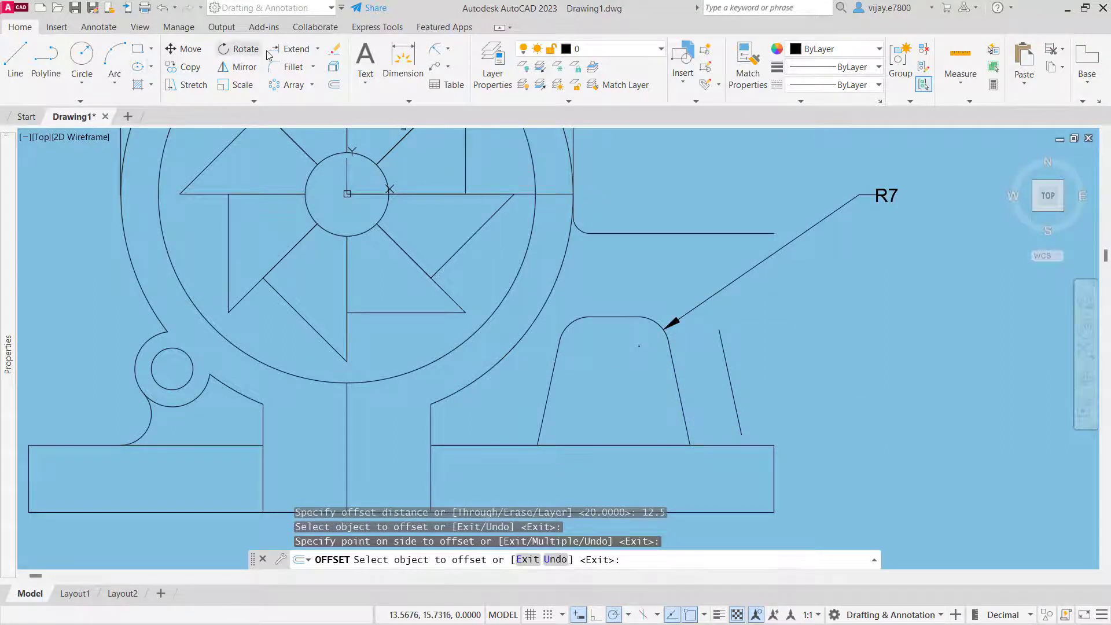
Step: Extend the offset slanted line up to the upper horizontal line and down to the base's top edge
left_click(292, 49)
left_click(725, 339)
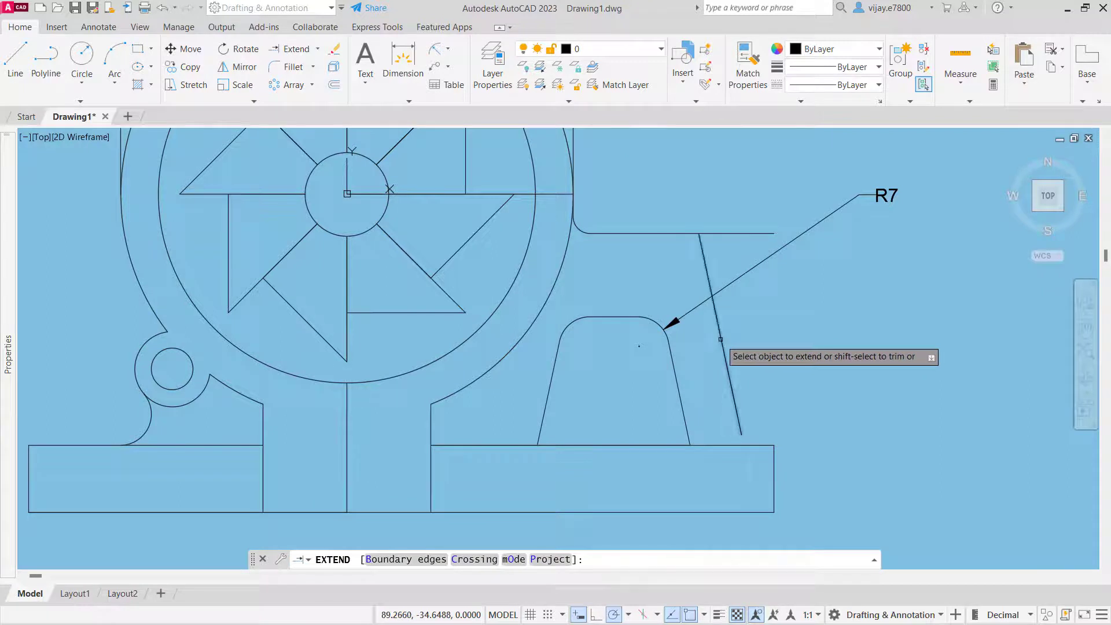
left_click(736, 405)
right_click(951, 382)
left_click(958, 392)
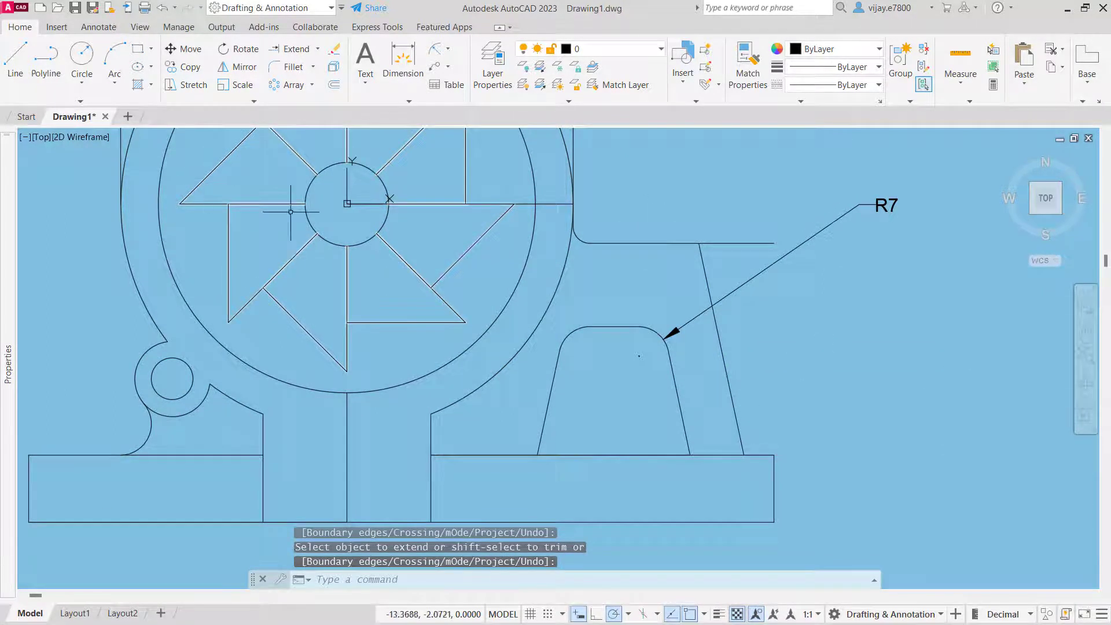
Step: Fillet the corner between the outer slanted line and the upper horizontal line with a radius of 12.5
left_click(287, 68)
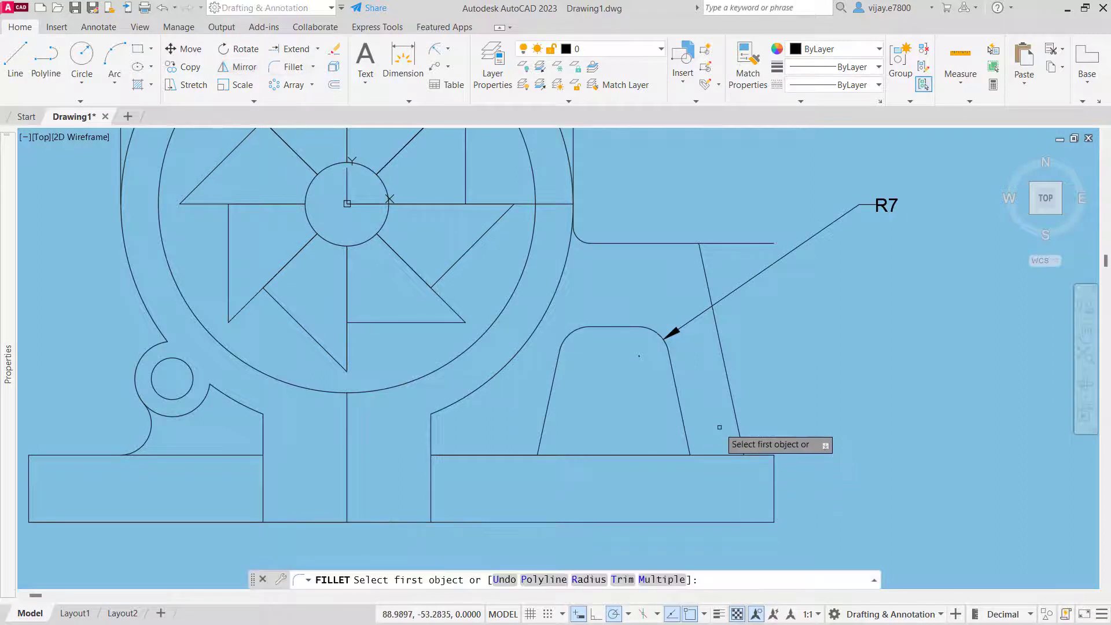
left_click(588, 580)
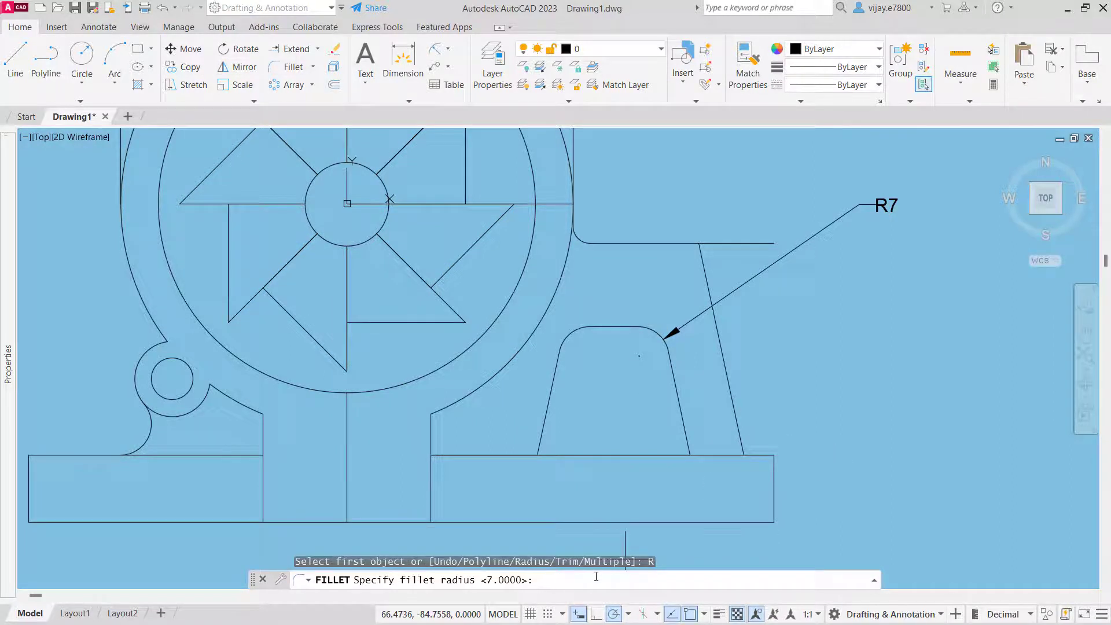
key("Return")
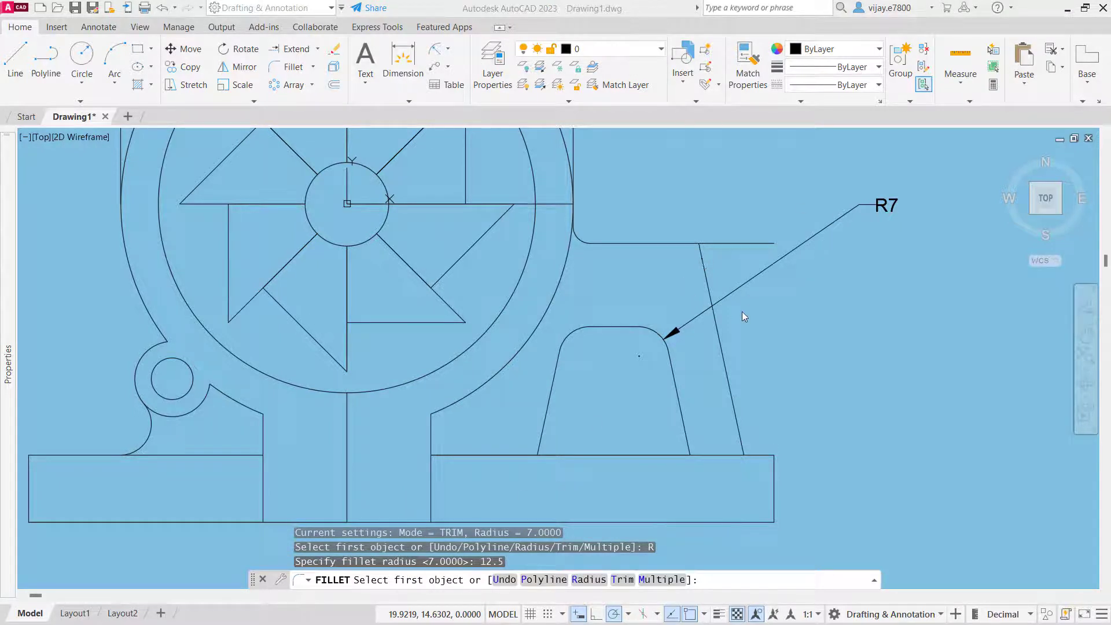
left_click(704, 267)
left_click(684, 243)
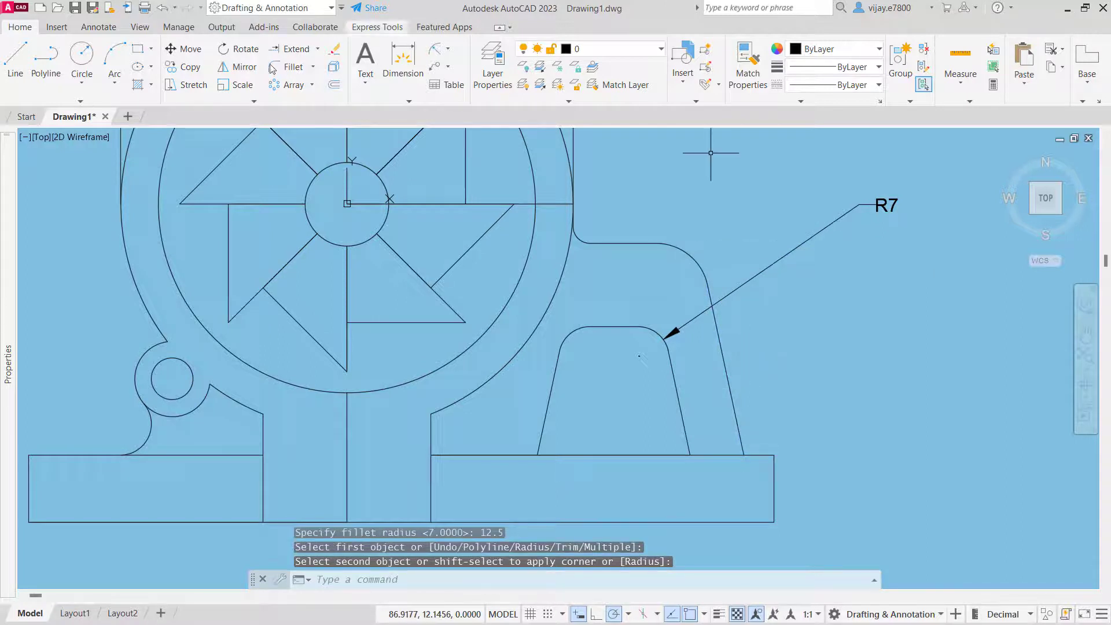
Step: Fillet the corner between the outer slanted line and the base's top edge with a radius of 7
left_click(292, 67)
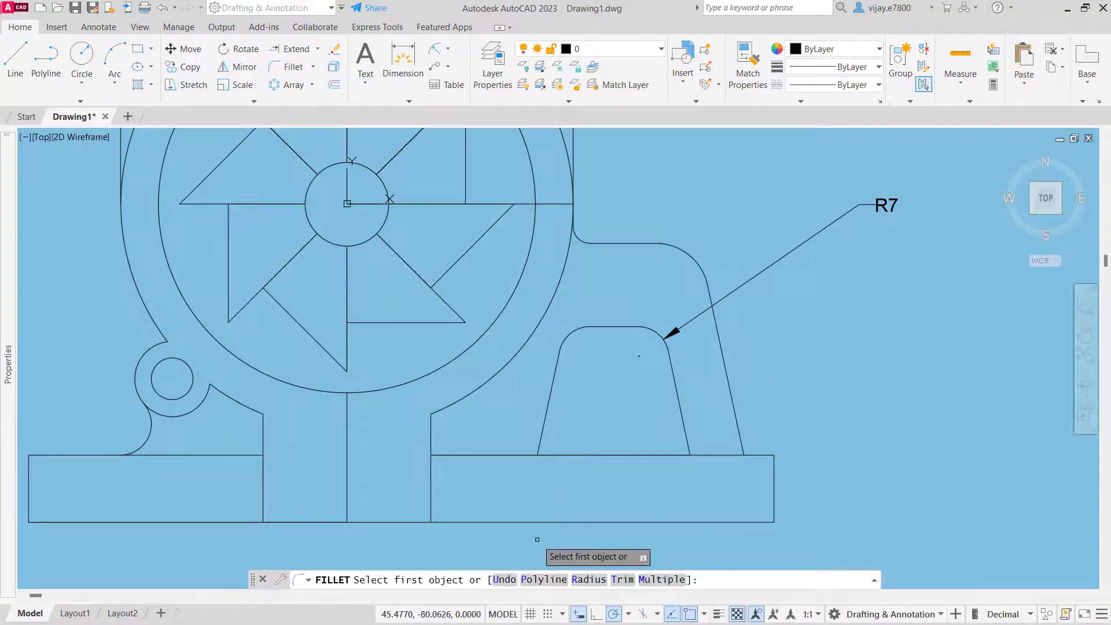
left_click(579, 581)
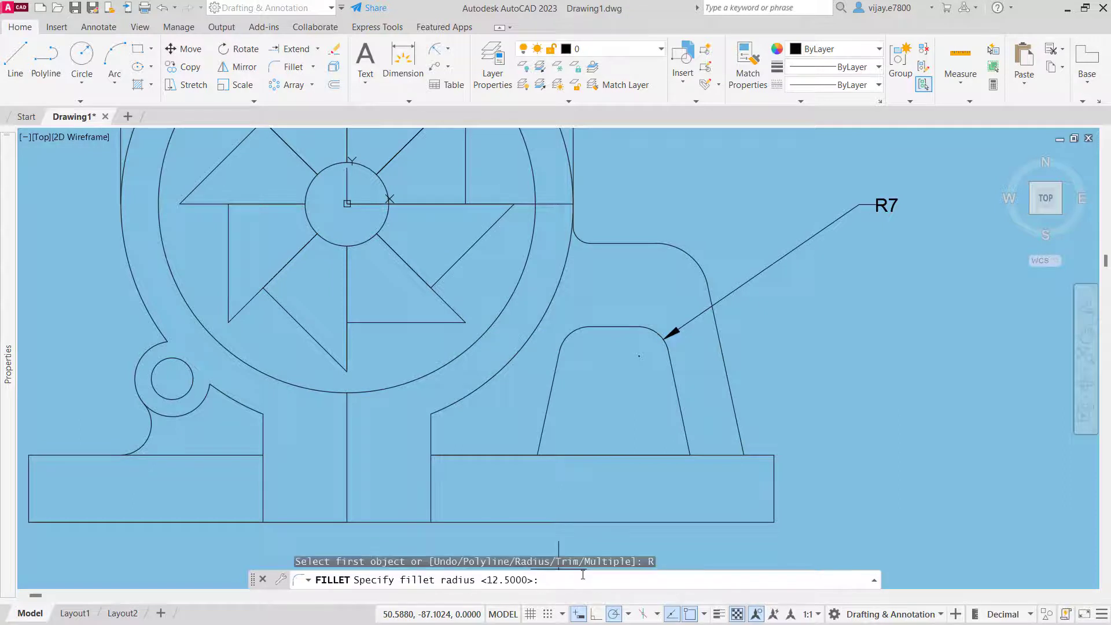
type("7")
key("Return")
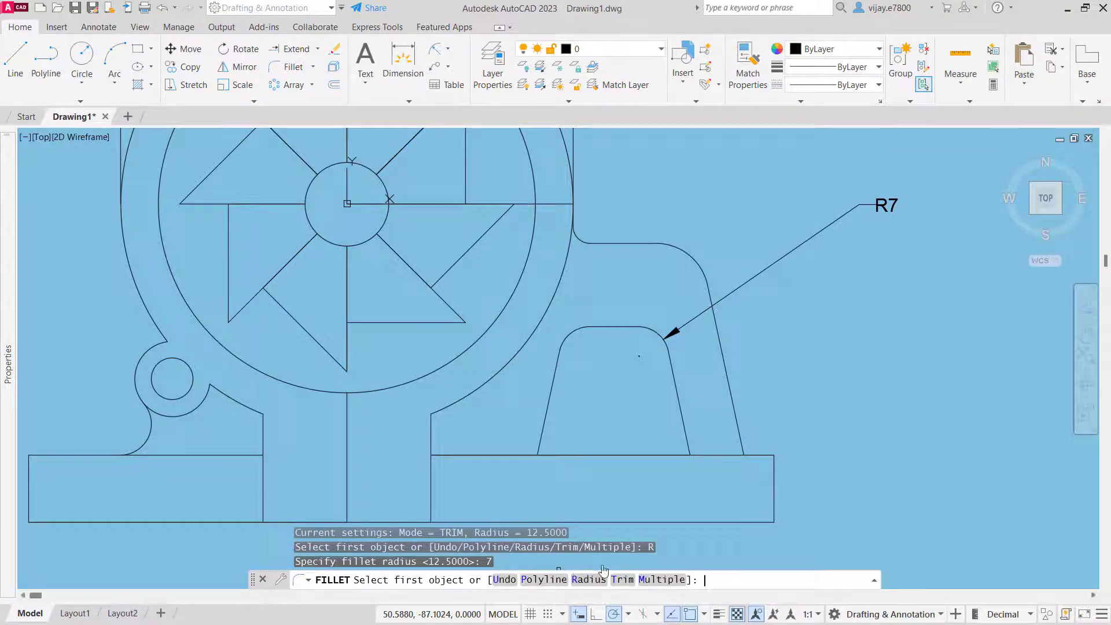
left_click(744, 450)
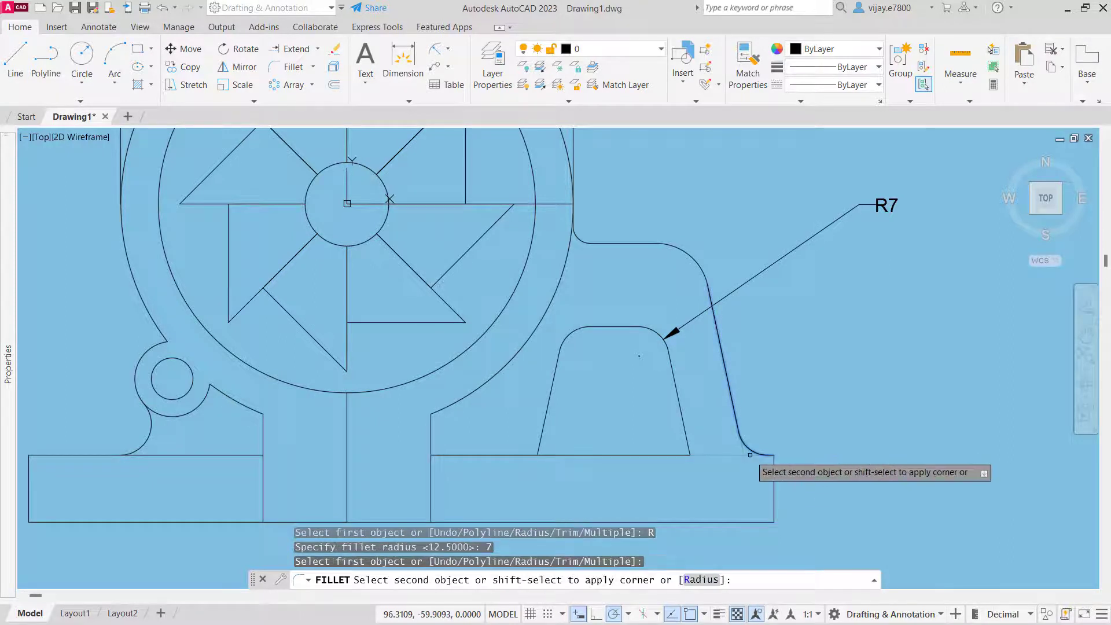
left_click(750, 455)
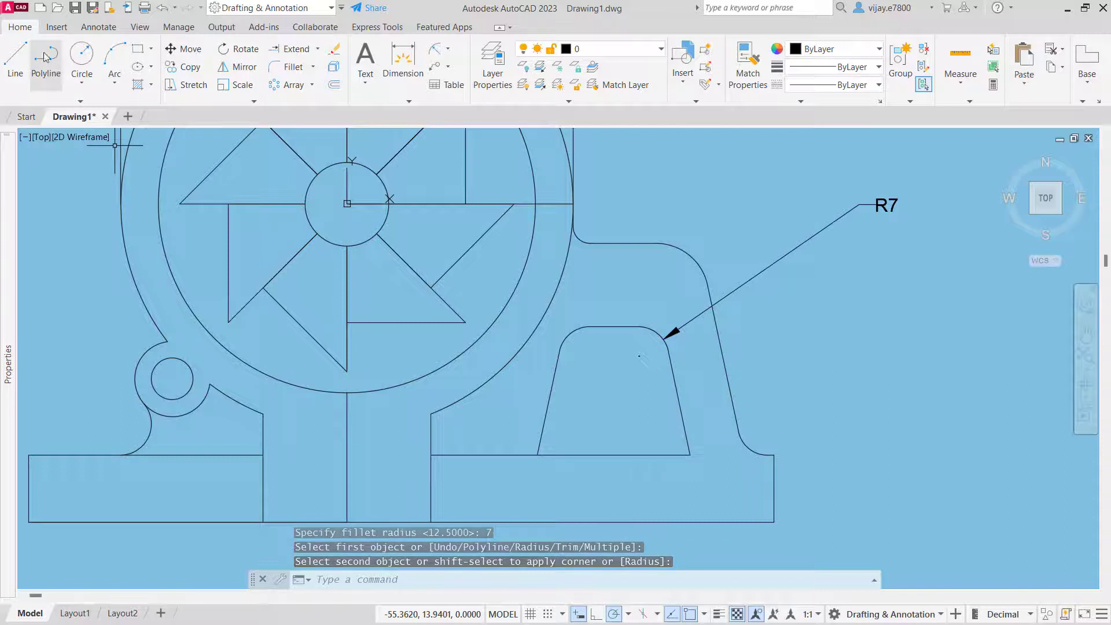
Step: Extend the base's top line from the inner slanted line's foot right to the outer fillet
left_click(23, 63)
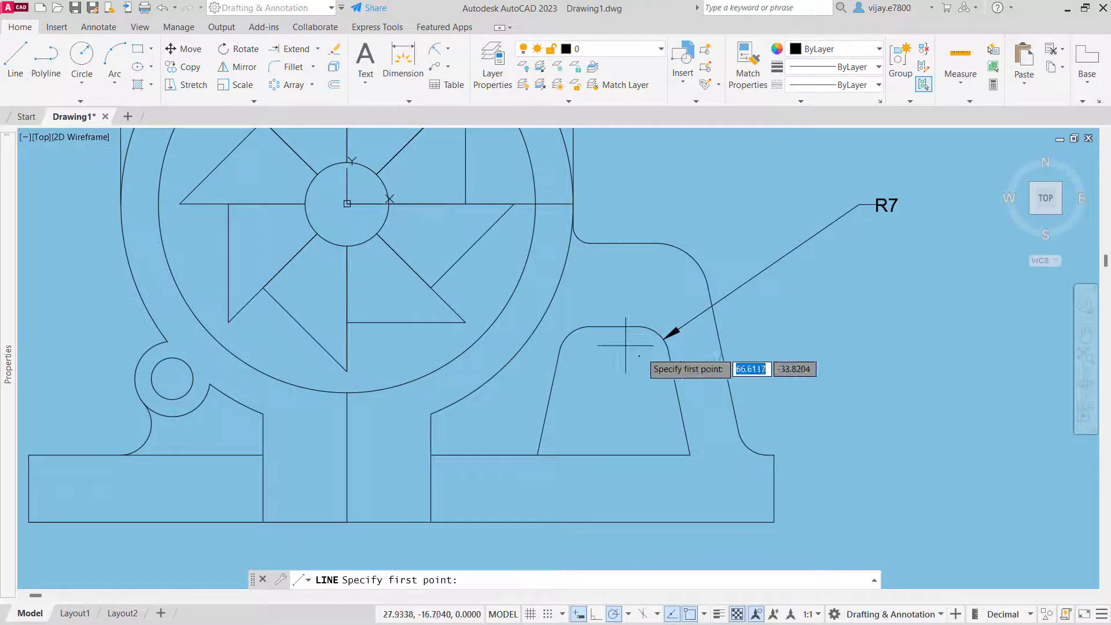
left_click(297, 50)
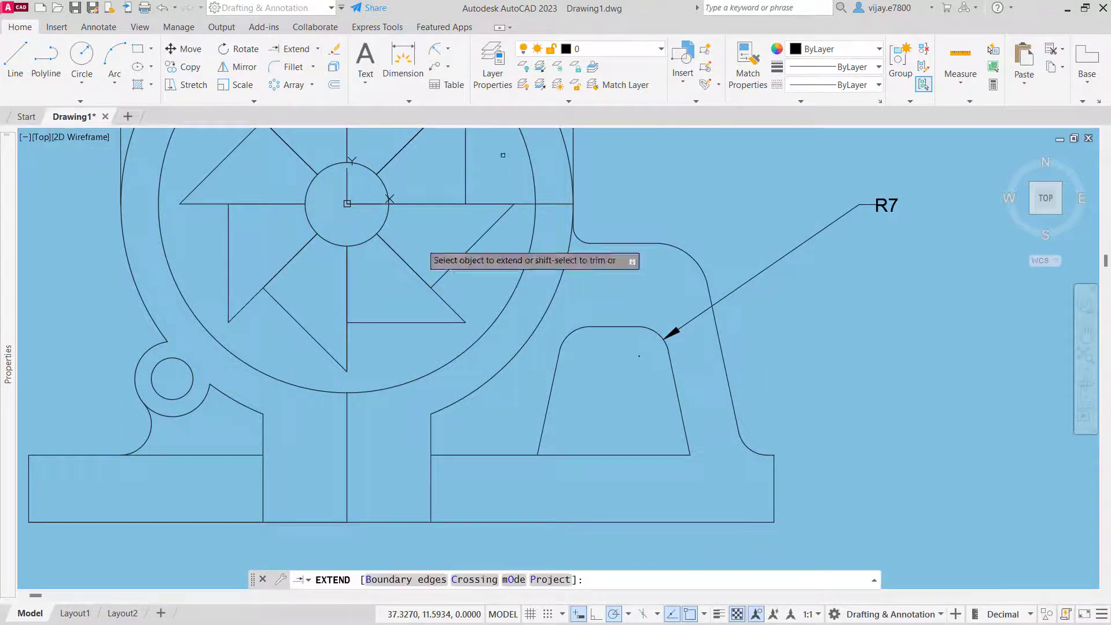
left_click(686, 456)
right_click(894, 430)
left_click(913, 438)
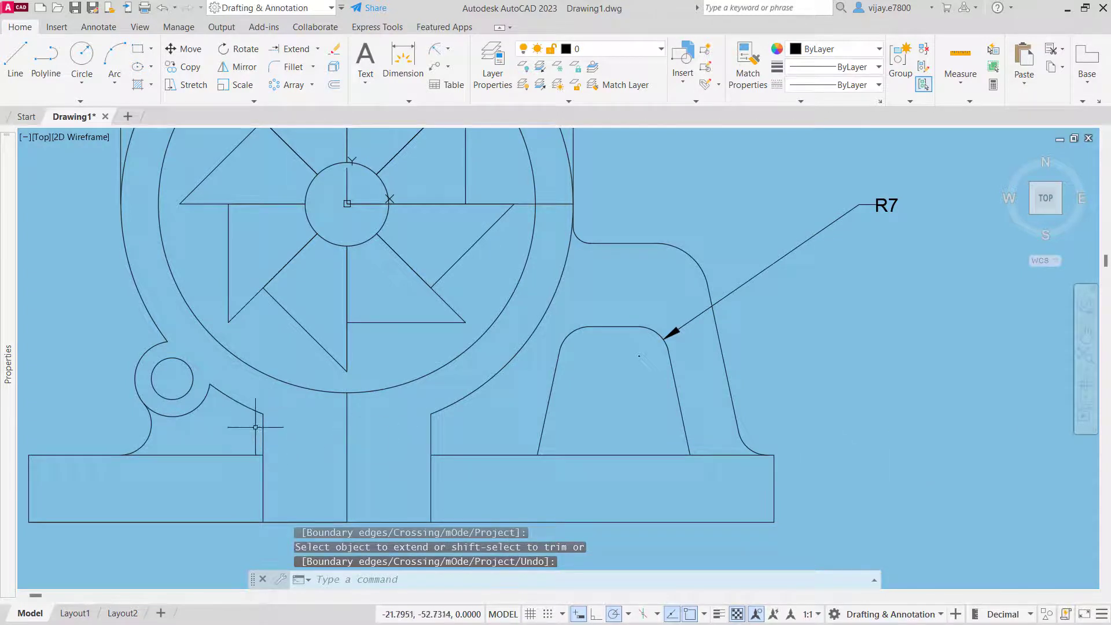
Step: Fillet the corner between the outer housing arc and the left vertical line of the neck with a radius of 4
left_click(290, 67)
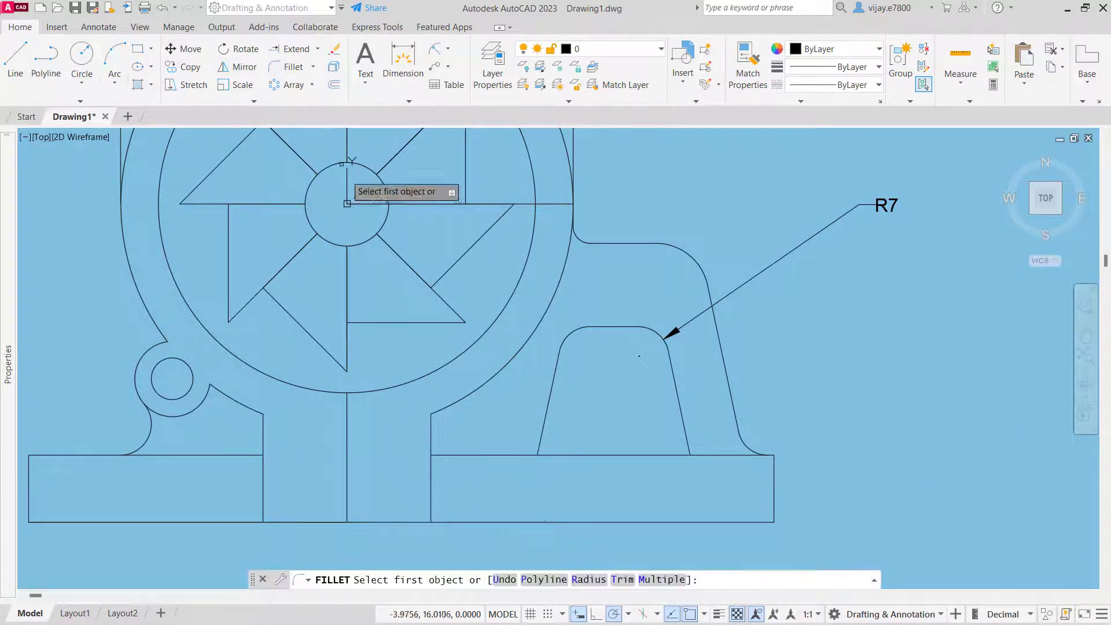
left_click(586, 580)
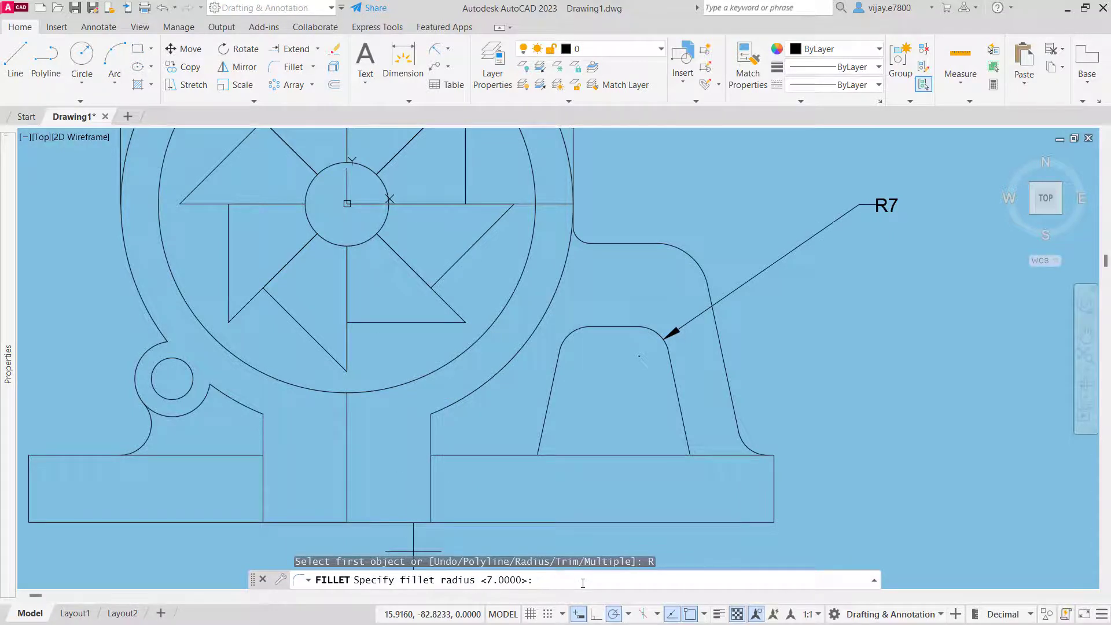
type("4")
key("Return")
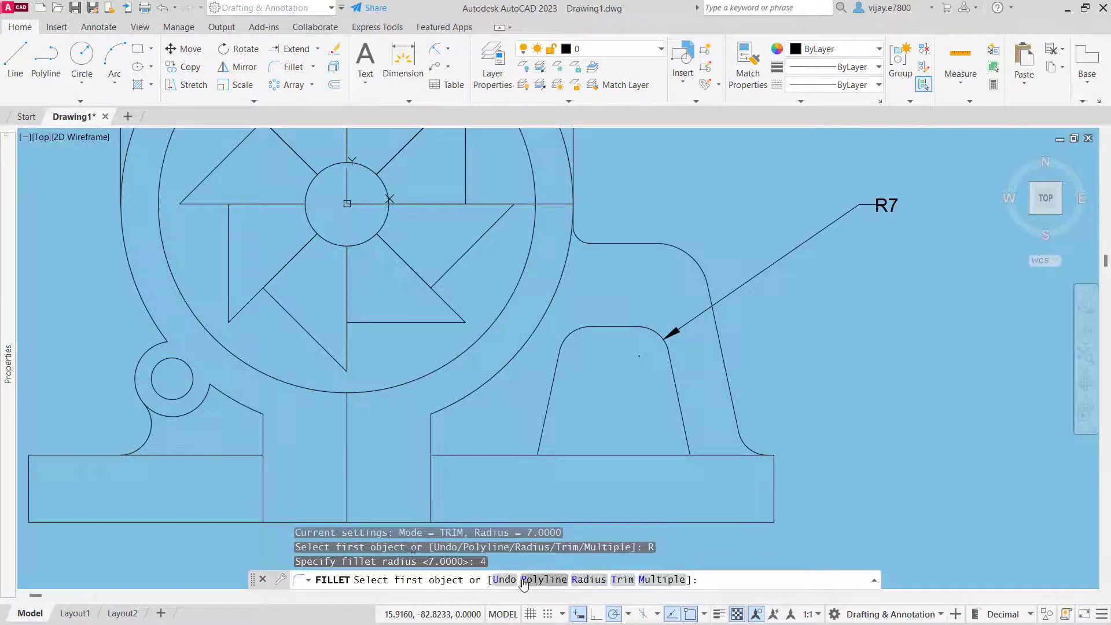
left_click(249, 407)
left_click(264, 434)
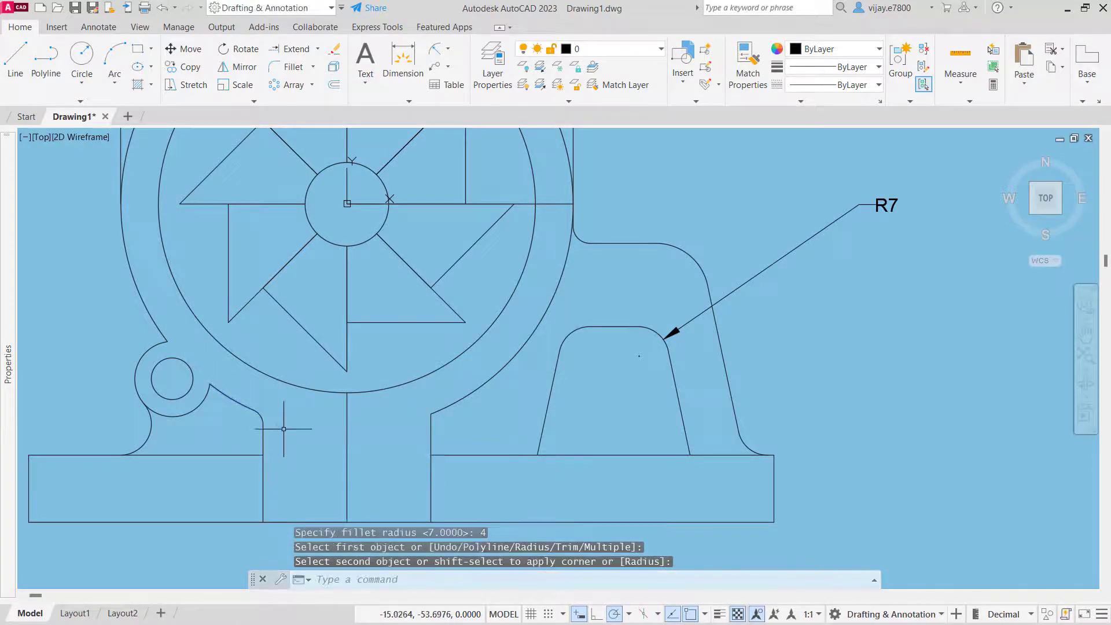
Step: Fillet the corner between the neck's left vertical line and the base's top edge with a radius of 4
right_click(283, 429)
left_click(415, 136)
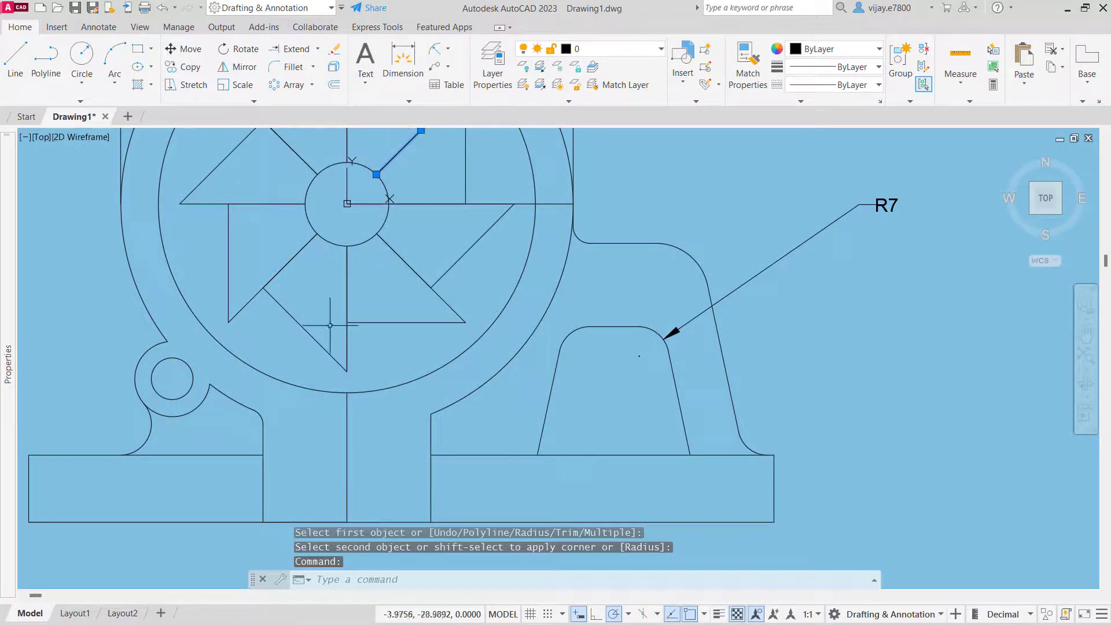
right_click(329, 430)
left_click(393, 68)
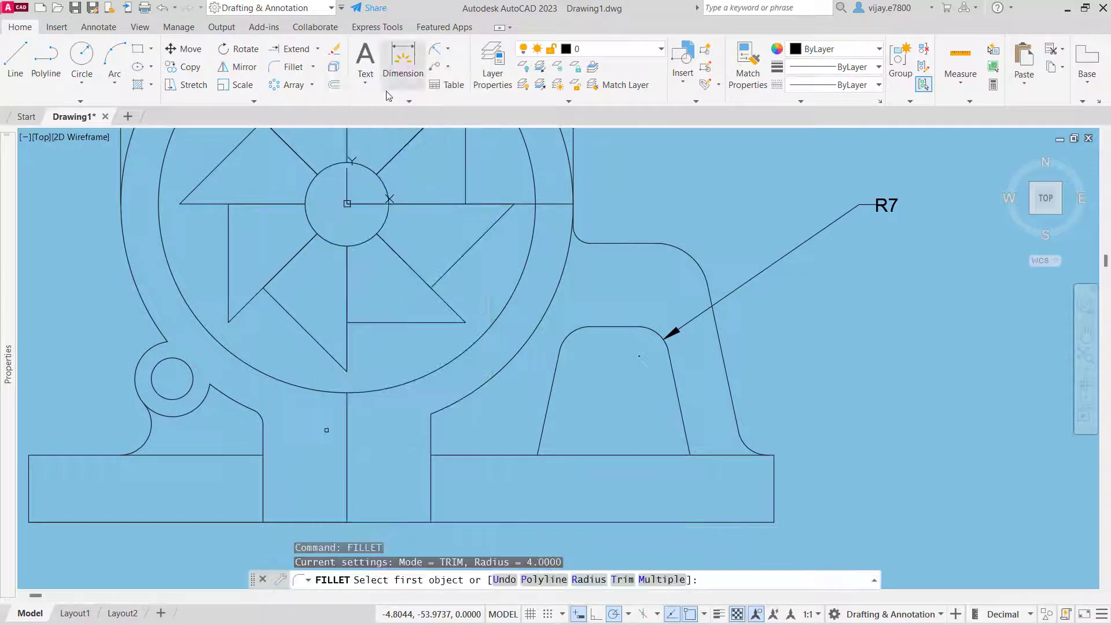
left_click(264, 440)
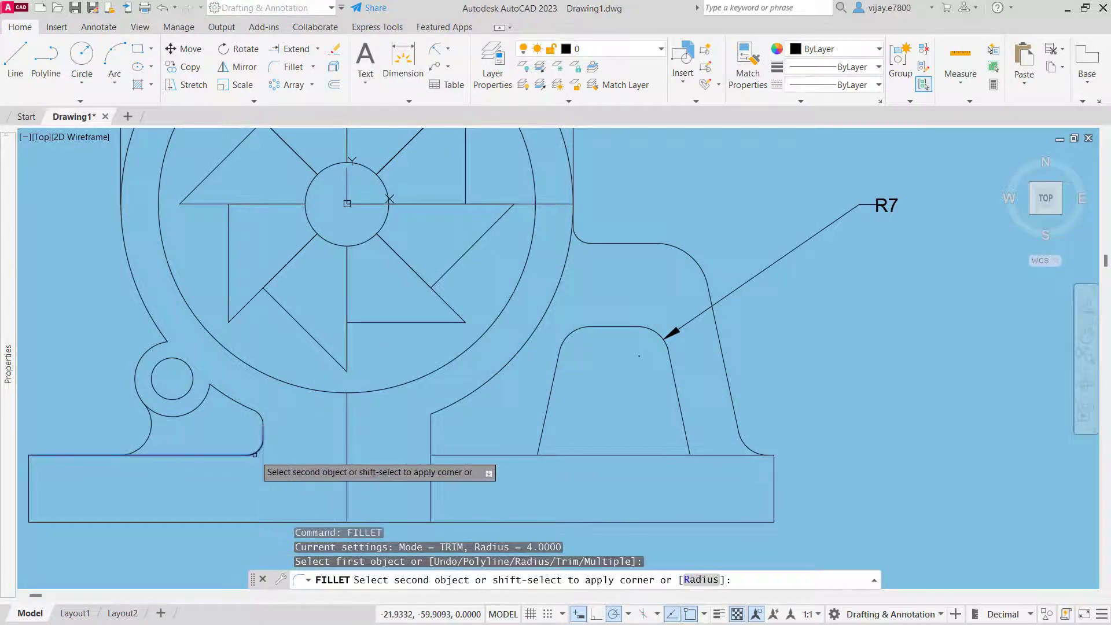
left_click(255, 455)
Step: Fillet the corner between the outer housing arc and the neck's right vertical line with a radius of 4
right_click(319, 461)
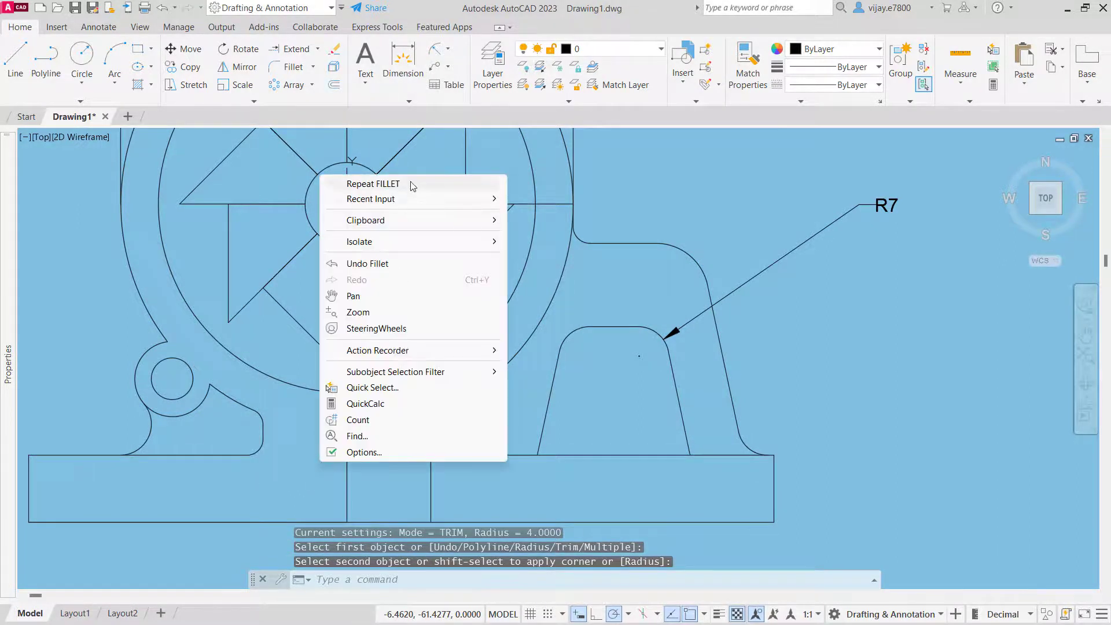
left_click(373, 184)
left_click(441, 411)
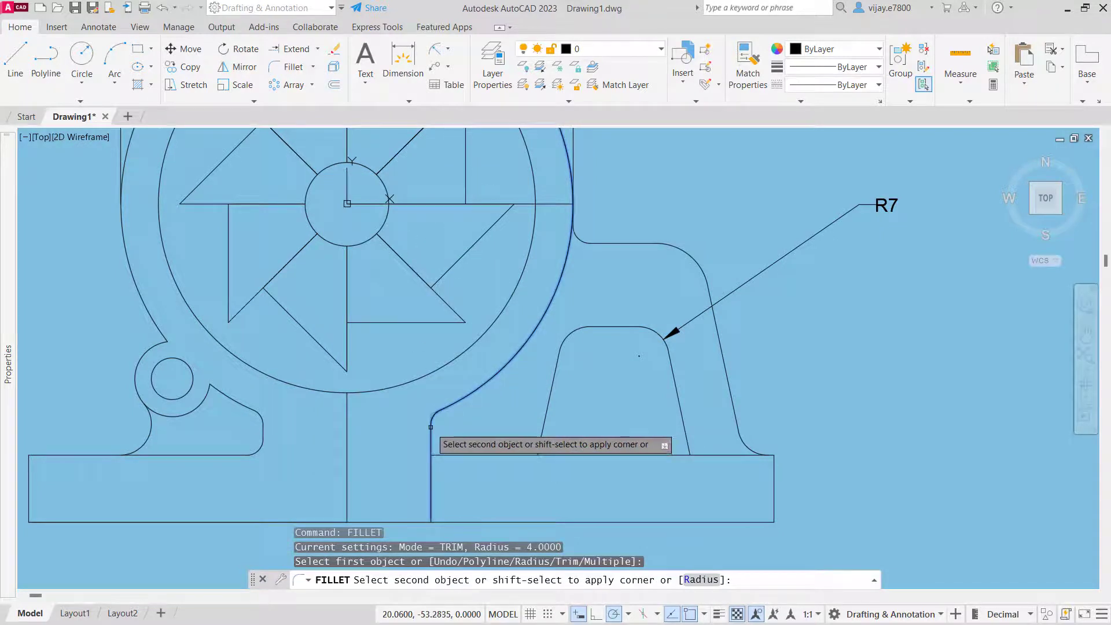
left_click(430, 431)
Step: Fillet the corner between the neck's right vertical line and the base's top edge with a radius of 4
right_click(427, 448)
left_click(463, 158)
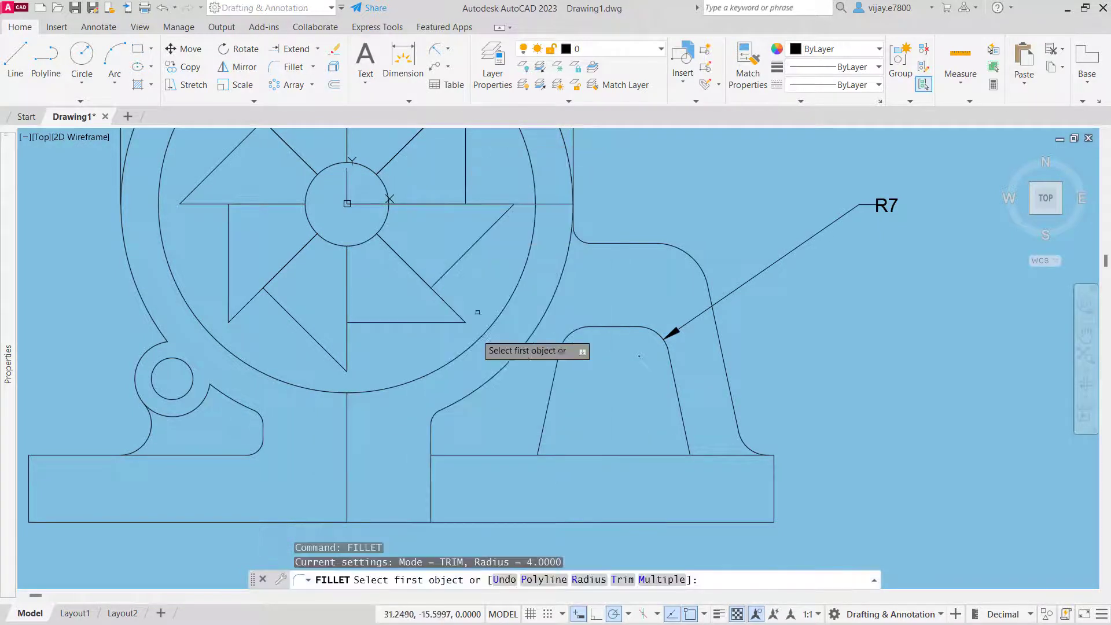
left_click(446, 455)
left_click(432, 445)
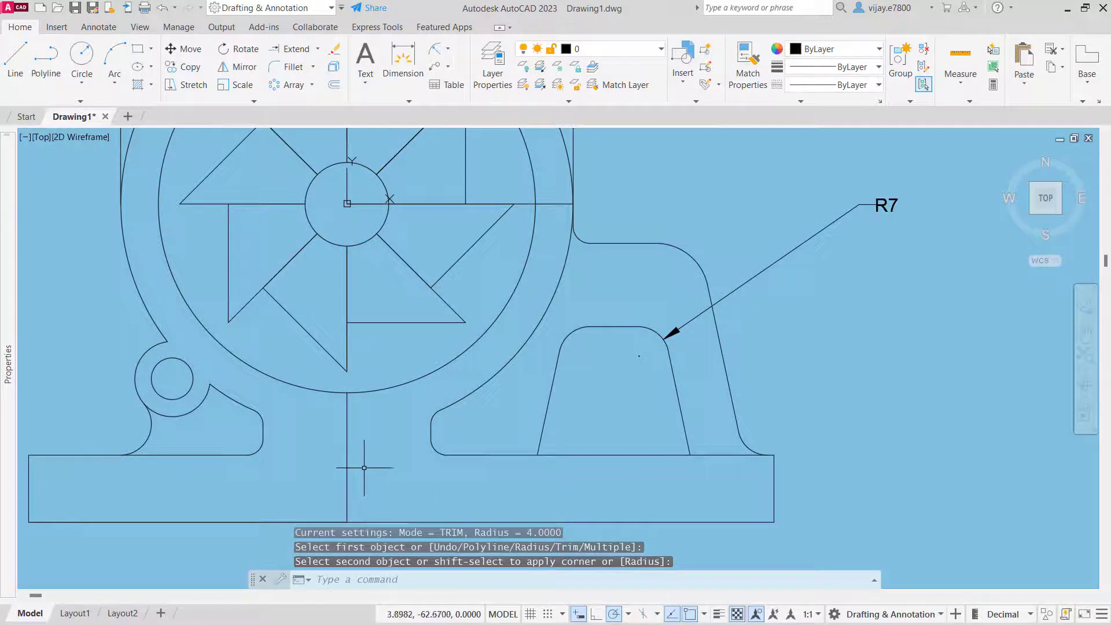
Step: Delete the vertical centre line below the housing and the horizontal line from the centre to the housing's right side
left_click(323, 446)
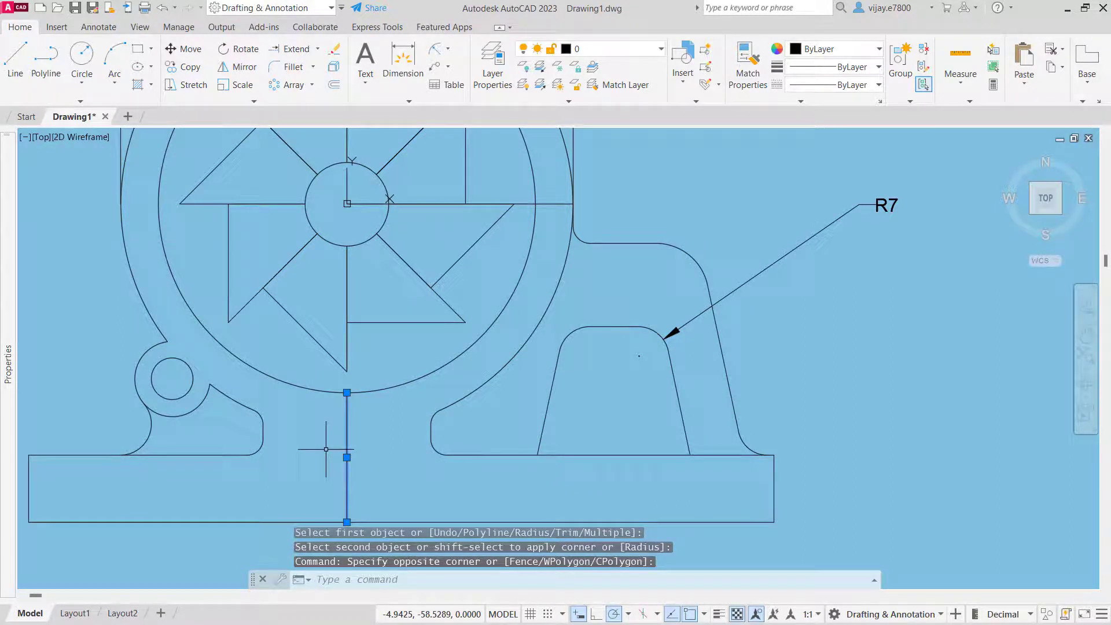
key("Delete")
scroll(387, 394, "down", 2)
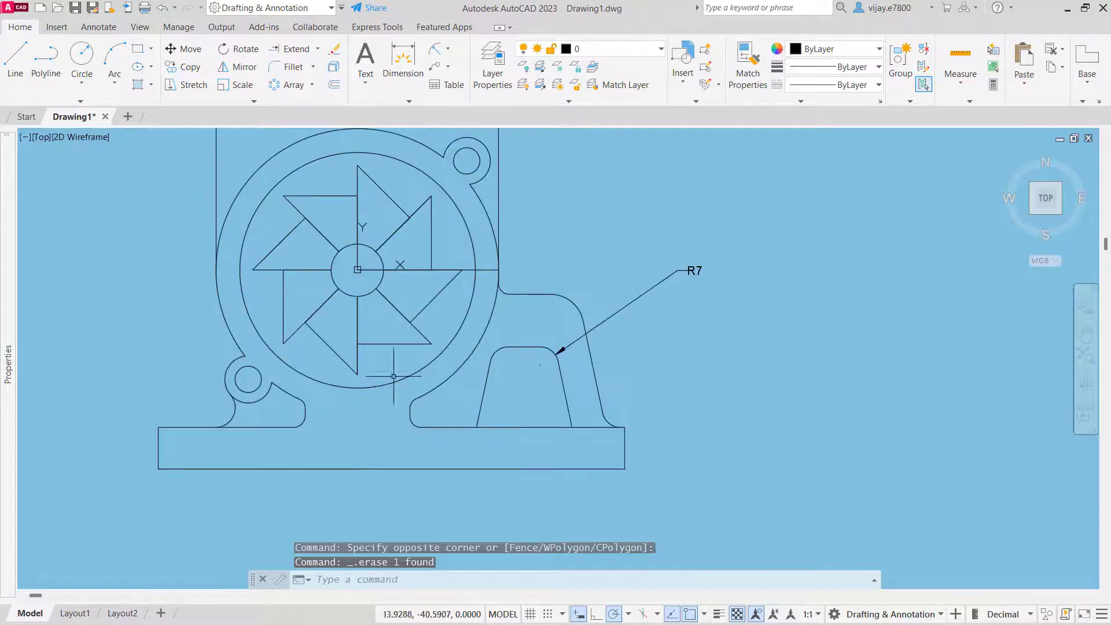
left_click(471, 270)
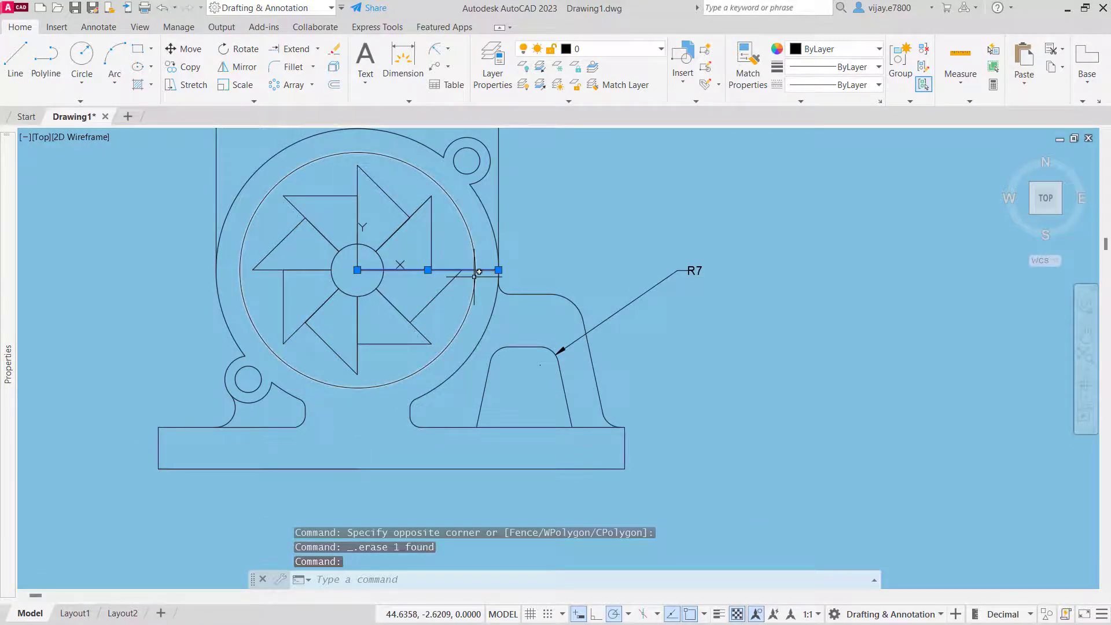
key("Delete")
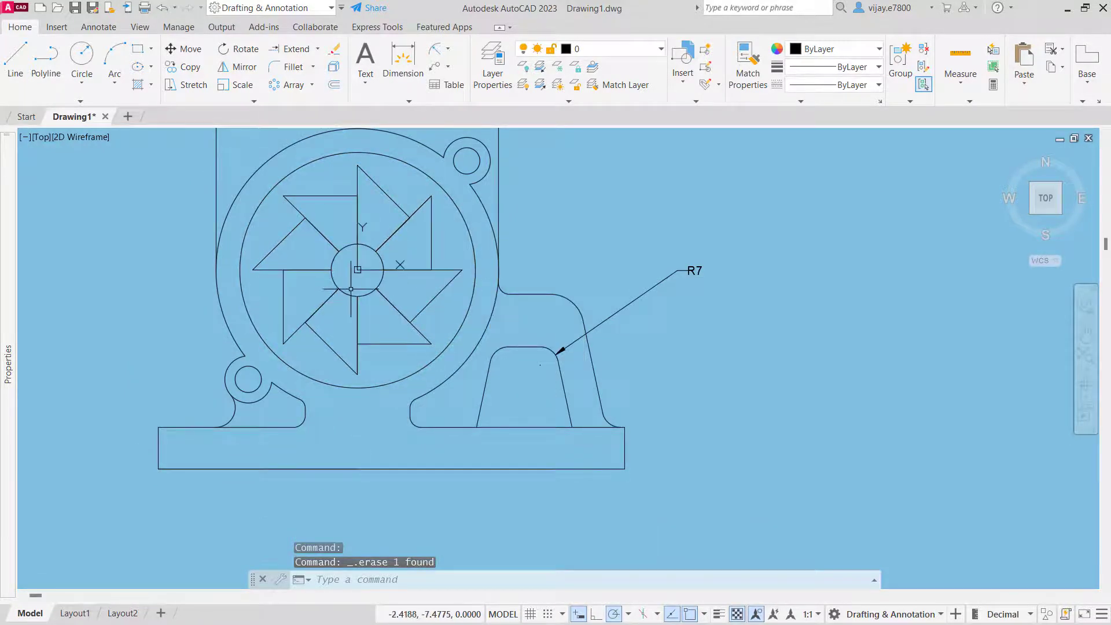
scroll(371, 272, "up", 4)
scroll(360, 260, "down", 2)
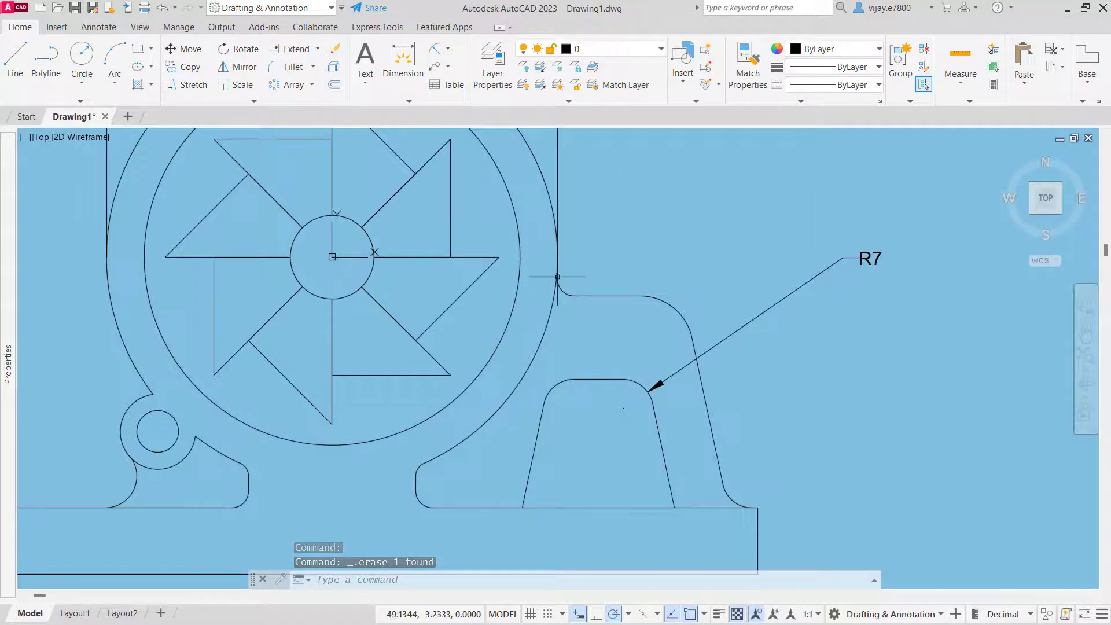
scroll(640, 273, "down", 5)
mouse_move(644, 241)
middle_mouse_down()
mouse_move(719, 285)
mouse_move(722, 269)
mouse_move(693, 276)
middle_mouse_up()
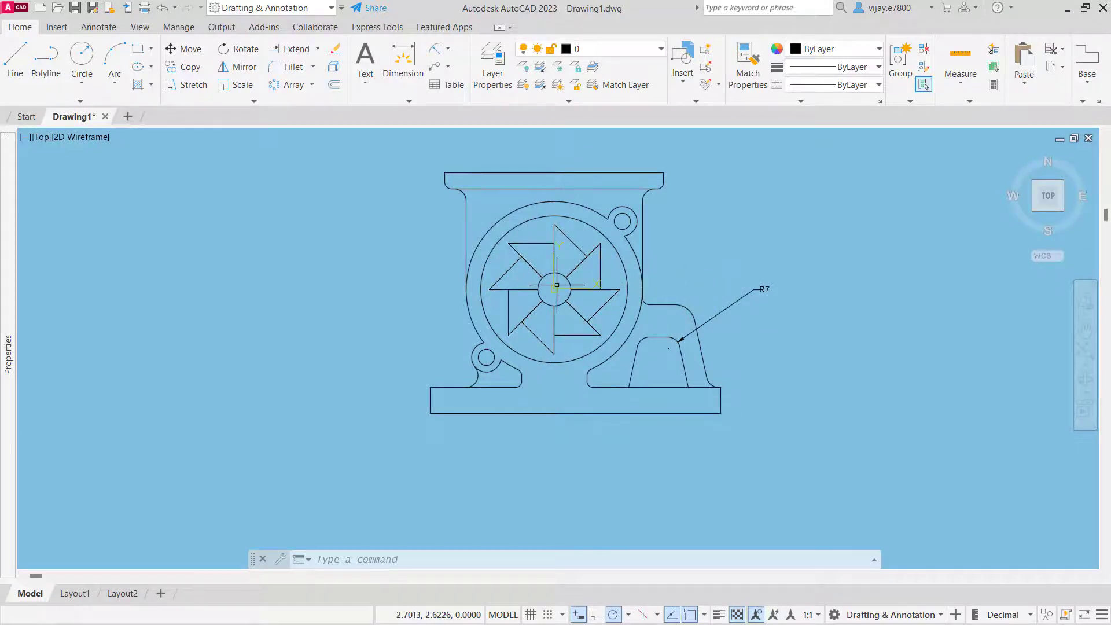
scroll(556, 285, "up", 2)
scroll(549, 291, "up", 2)
scroll(547, 290, "down", 4)
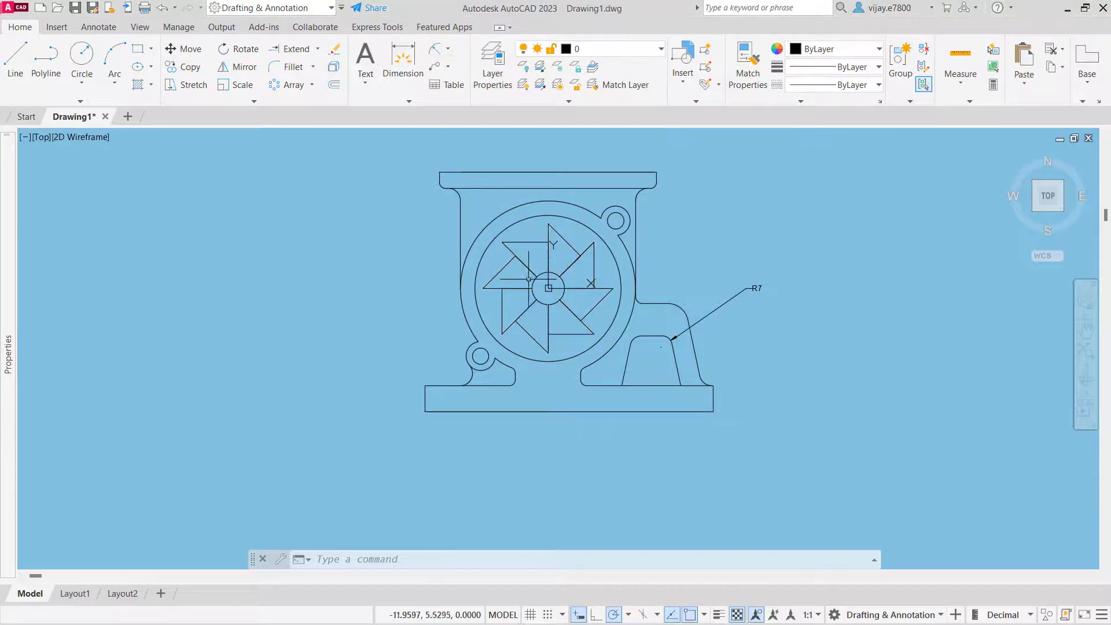
Step: Add radius dimensions to the hub circle, the inner housing circle and the outer housing arc, with the texts on the left
left_click(434, 49)
left_click(537, 280)
left_click(359, 196)
key("Return")
left_click(478, 272)
left_click(371, 221)
key("Return")
left_click(462, 273)
left_click(376, 243)
Step: Add radius dimensions to the two fillets under the upper flange, right and left
right_click(646, 243)
left_click(660, 251)
left_click(640, 190)
scroll(640, 186, "up", 5)
scroll(640, 186, "down", 3)
left_click(686, 229)
right_click(746, 282)
left_click(752, 289)
left_click(193, 205)
left_click(196, 207)
Step: Add radius dimensions to the right support's outer upper fillet and its outer fillet at the base
scroll(323, 277, "down", 2)
key("Return")
left_click(596, 311)
left_click(697, 235)
key("Return")
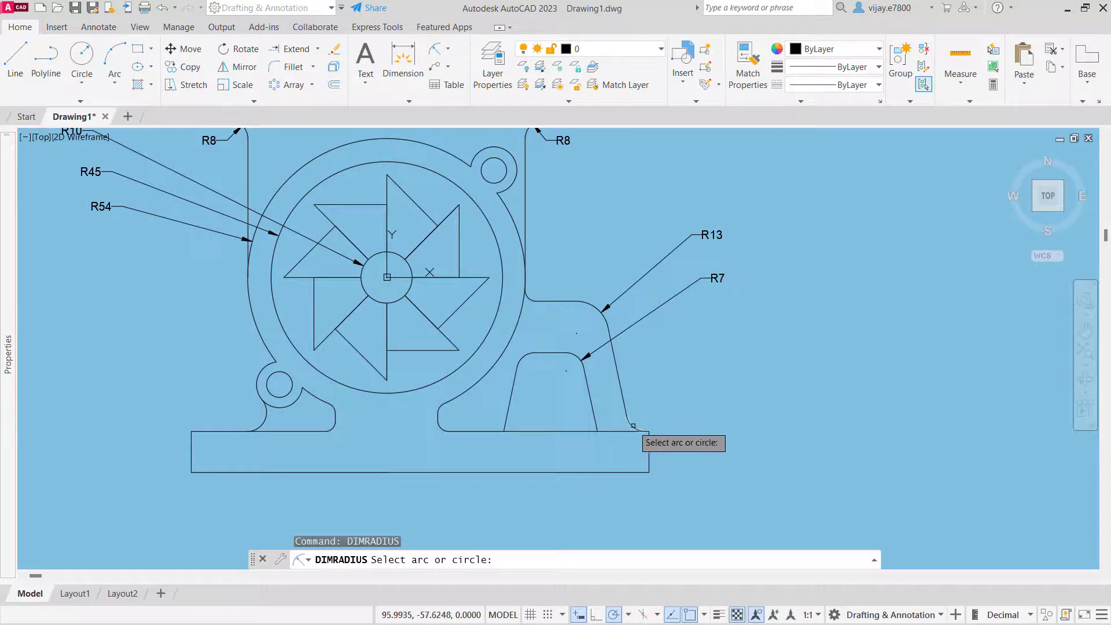
left_click(633, 426)
left_click(521, 515)
right_click(696, 123)
left_click(745, 129)
left_click(447, 414)
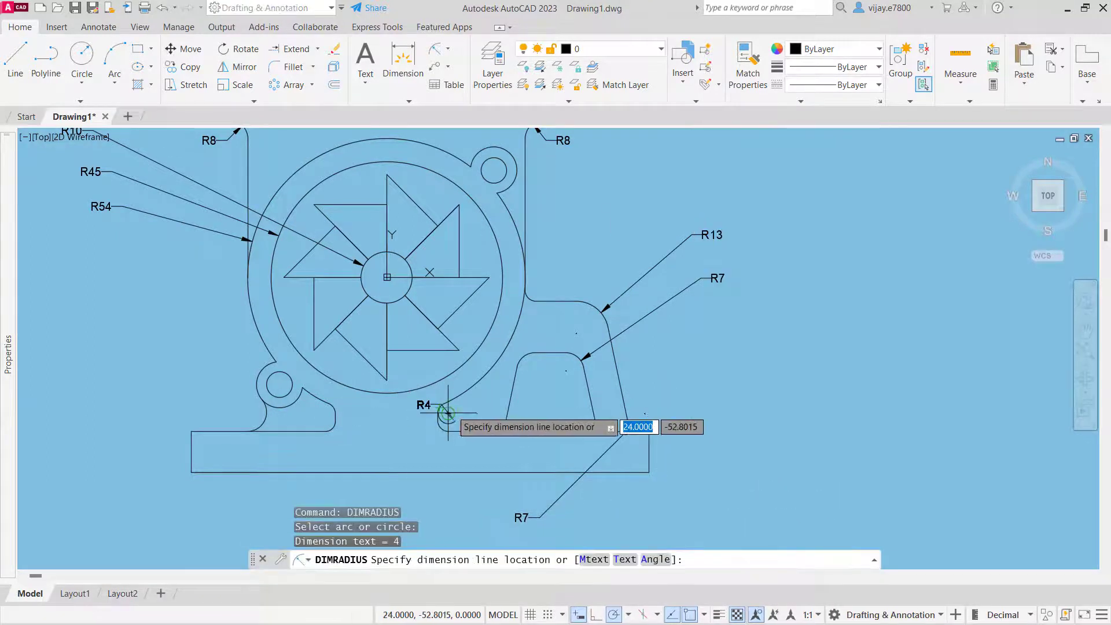
key("Escape")
Step: Add a radius dimension to the fillet between the neck's right side and the base, placing the text below the base
right_click(416, 457)
left_click(458, 169)
left_click(438, 426)
left_click(335, 501)
Step: Add radius dimensions to the lower-left lug's outer arc and its hole, placing the texts to the left
middle_click_drag(95, 379, 243, 303)
key("Return")
left_click(408, 298)
left_click(324, 255)
key("Return")
left_click(415, 306)
left_click(301, 294)
Step: Add a radius dimension to the fillet between the lower-left lug and the base, placing the text below the base
key("Return")
left_click(404, 354)
left_click(446, 460)
Step: Add a radius dimension to the lower-right corner fillet of the upper flange
right_click(256, 64)
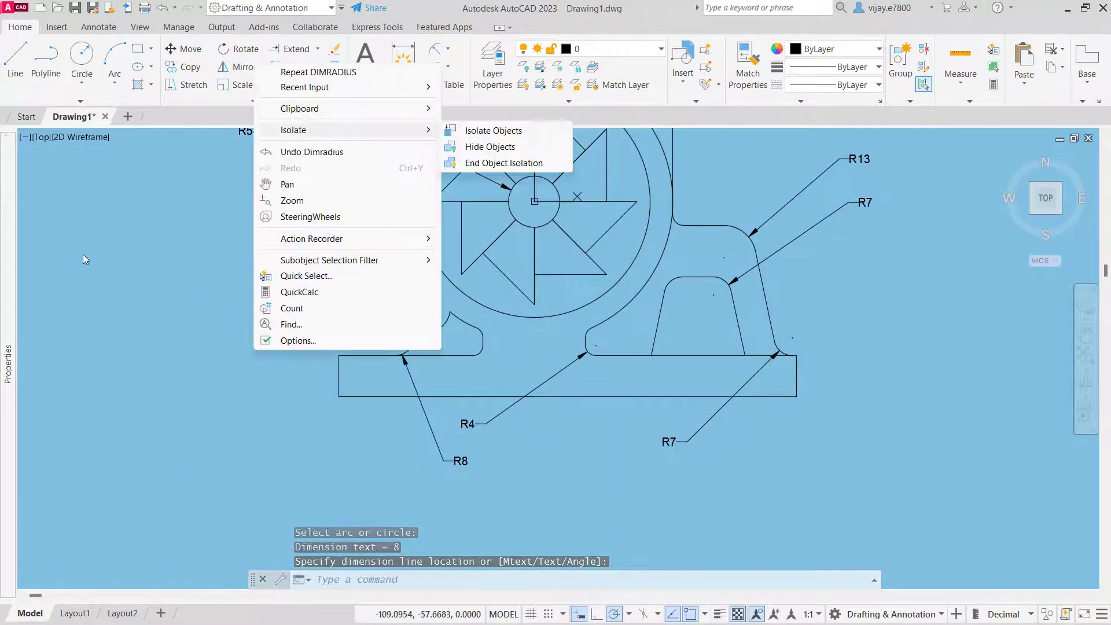
left_click(91, 257)
mouse_move(120, 268)
middle_mouse_down()
mouse_move(124, 325)
mouse_move(119, 268)
middle_mouse_up()
right_click(235, 174)
left_click(242, 181)
left_click(630, 175)
left_click(699, 191)
Step: Add an aligned dimension for the upper flange's full width, placed above its top edge
right_click(840, 187)
left_click(448, 49)
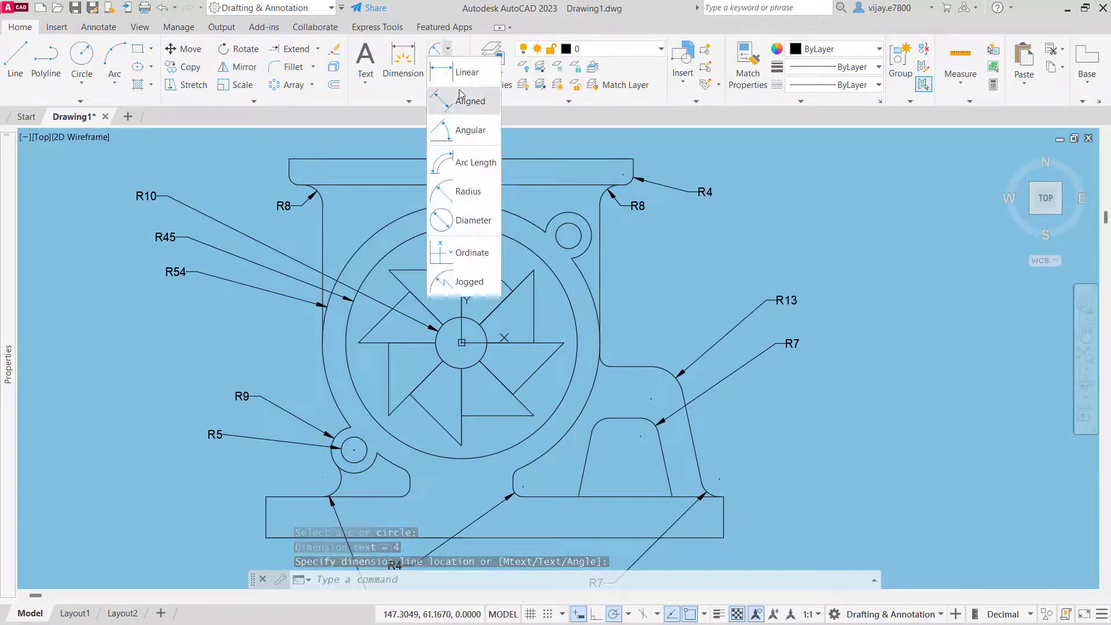
left_click(460, 98)
left_click(289, 160)
left_click(620, 160)
key("Escape")
key("space")
left_click(288, 160)
left_click(634, 159)
left_click(635, 137)
Step: Add an aligned dimension for the upper flange's thickness, placed to the right of the flange
right_click(724, 155)
left_click(731, 161)
scroll(632, 162, "up", 3)
left_click(633, 159)
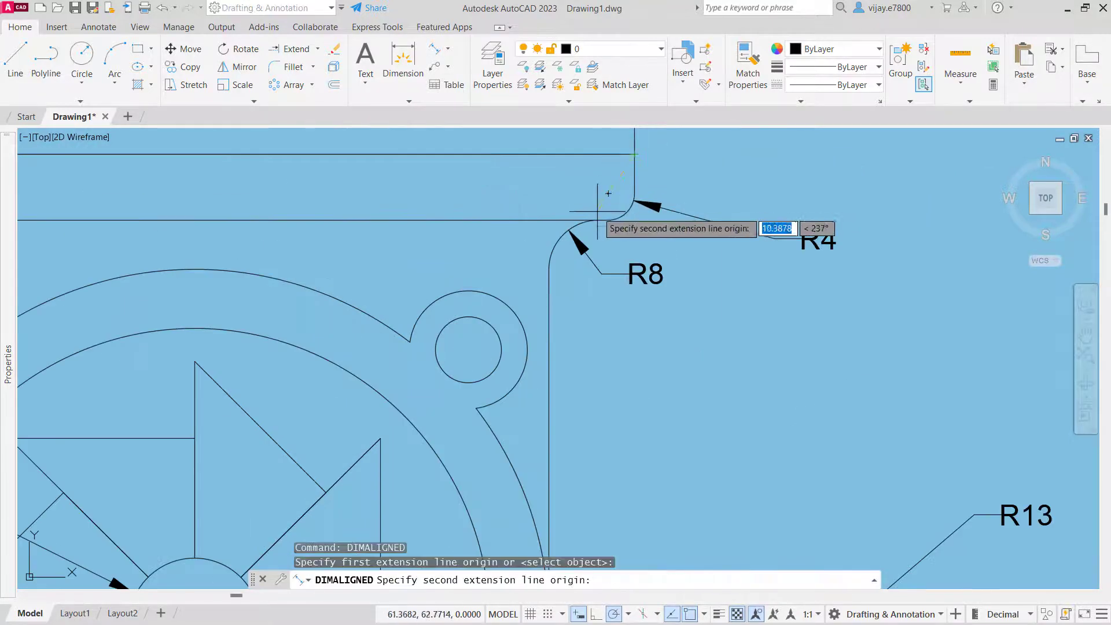
left_click(635, 220)
left_click(937, 247)
Step: Add an aligned dimension between the feet of the support's two inner slanted lines, placed below the base
scroll(793, 336, "down", 5)
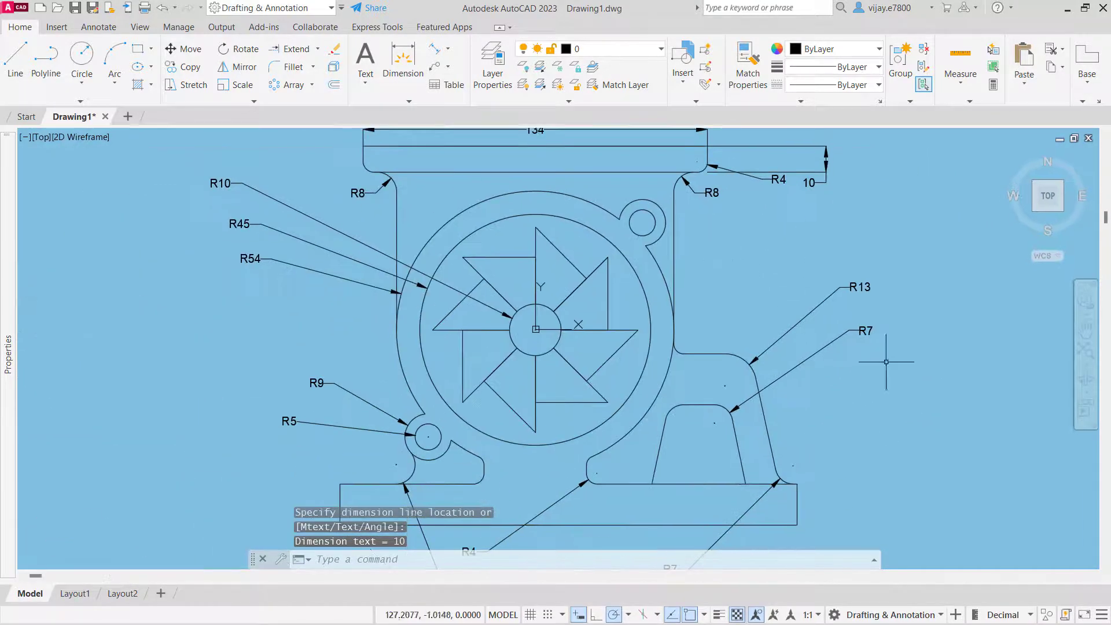
scroll(777, 191, "down", 2)
right_click(874, 339)
left_click(885, 348)
key("Escape")
Step: Add an aligned dimension from the neck's right side to the foot of the support's inner left slanted line, below the base
key("space")
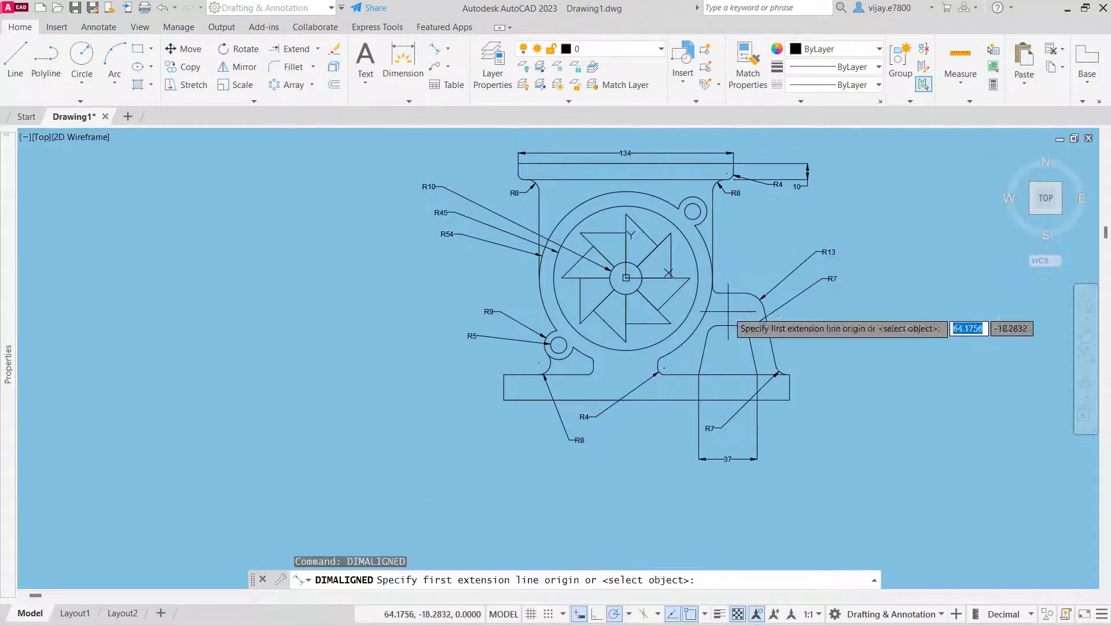
left_click(658, 370)
scroll(683, 317, "up", 5)
scroll(702, 384, "down", 3)
left_click(852, 464)
scroll(690, 526, "down", 5)
key("Escape")
Step: Add an aligned dimension along the base's bottom edge from its left end to the housing's centre line
right_click(462, 159)
left_click(523, 164)
left_click(559, 476)
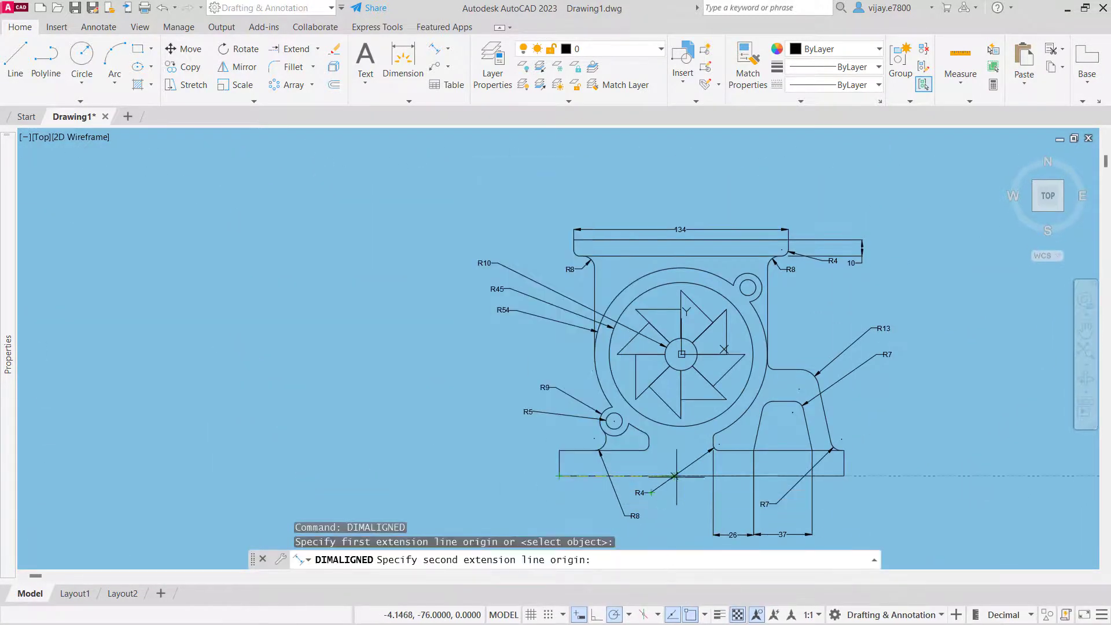
scroll(675, 473, "up", 6)
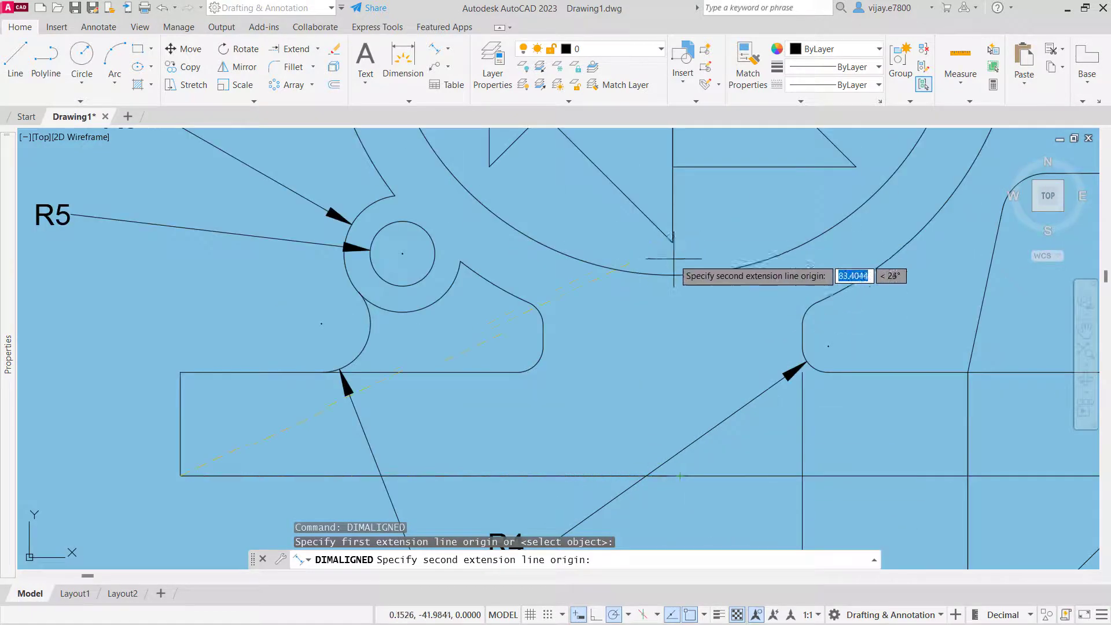
left_click(672, 476)
scroll(677, 480, "down", 5)
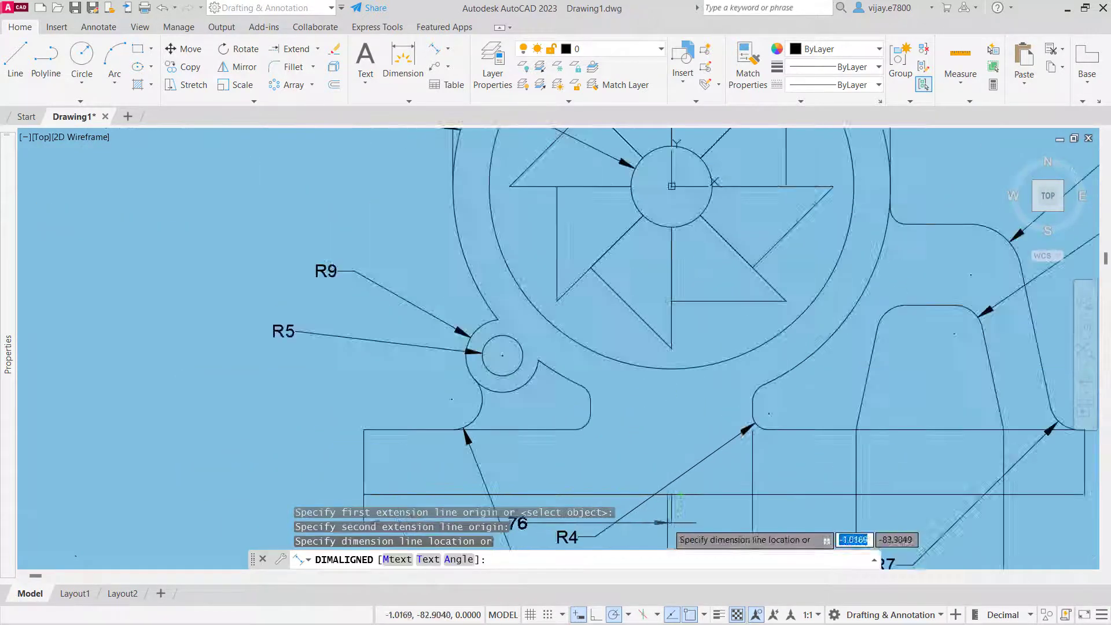
scroll(718, 463, "up", 3)
left_click(706, 459)
Step: Add an aligned dimension for the base's overall width, placed below the other horizontal dimensions
right_click(288, 317)
left_click(320, 325)
scroll(521, 376, "down", 4)
left_click(581, 320)
left_click(862, 320)
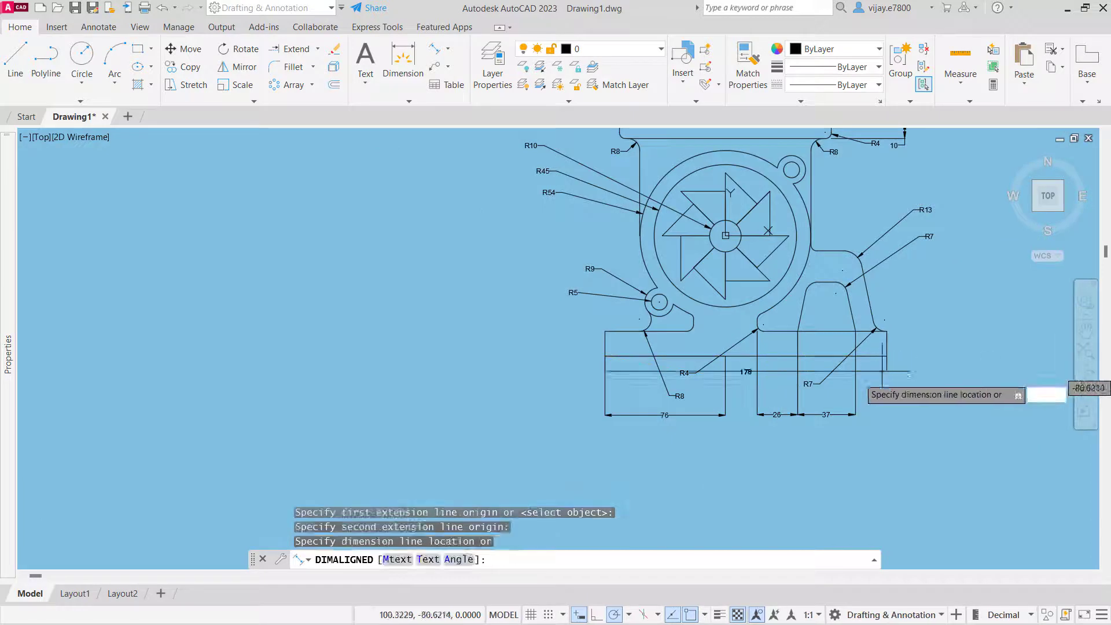
left_click(839, 399)
Step: Add an angular dimension between the support's inner left slanted line and the base's top edge
scroll(694, 347, "up", 2)
left_click(447, 48)
left_click(457, 133)
left_click(608, 346)
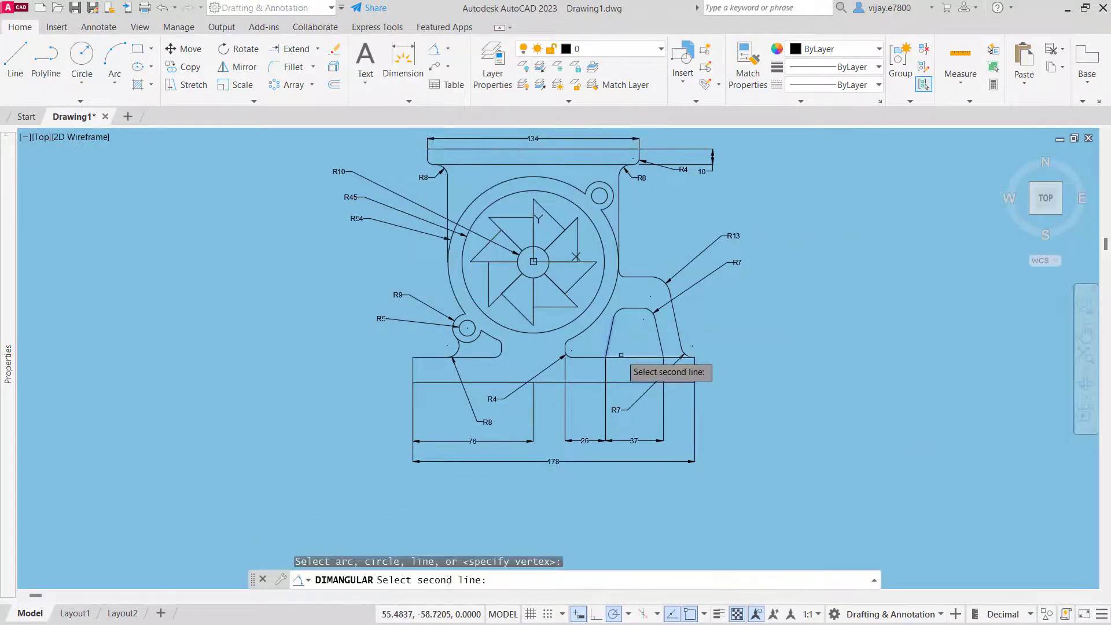
left_click(642, 357)
left_click(631, 339)
Step: Add an aligned dimension between the support's inner right slanted line and its outer slanted line
left_click(448, 51)
left_click(458, 103)
left_click(665, 319)
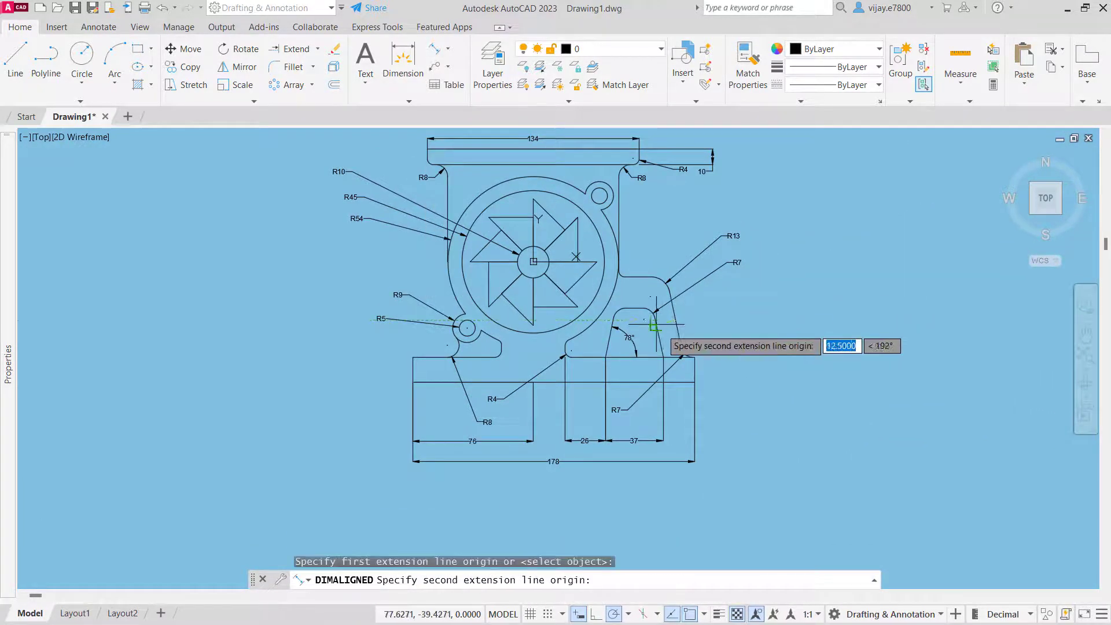
scroll(666, 322, "up", 5)
left_click(635, 313)
left_click(635, 312)
scroll(765, 304, "down", 3)
Step: Add an aligned dimension between the support's outer and inner upper horizontal lines, placed to the right of the support
right_click(838, 279)
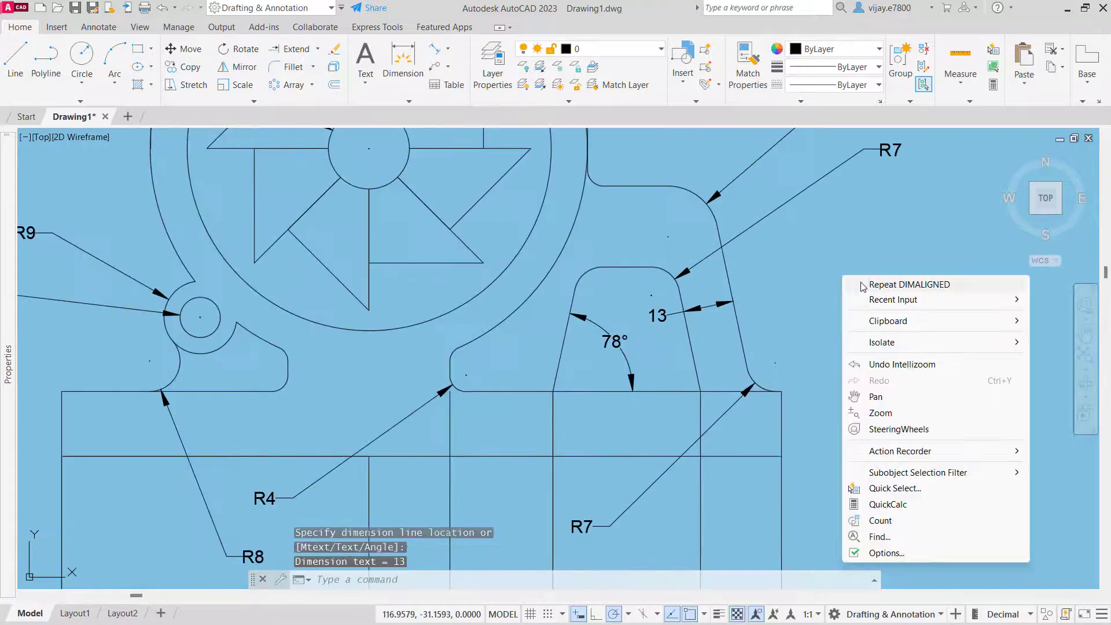
left_click(868, 287)
left_click(672, 186)
left_click(660, 267)
left_click(888, 229)
Step: Add an aligned dimension from the hub's centre to the tip of the right horizontal blade
scroll(818, 348, "down", 3)
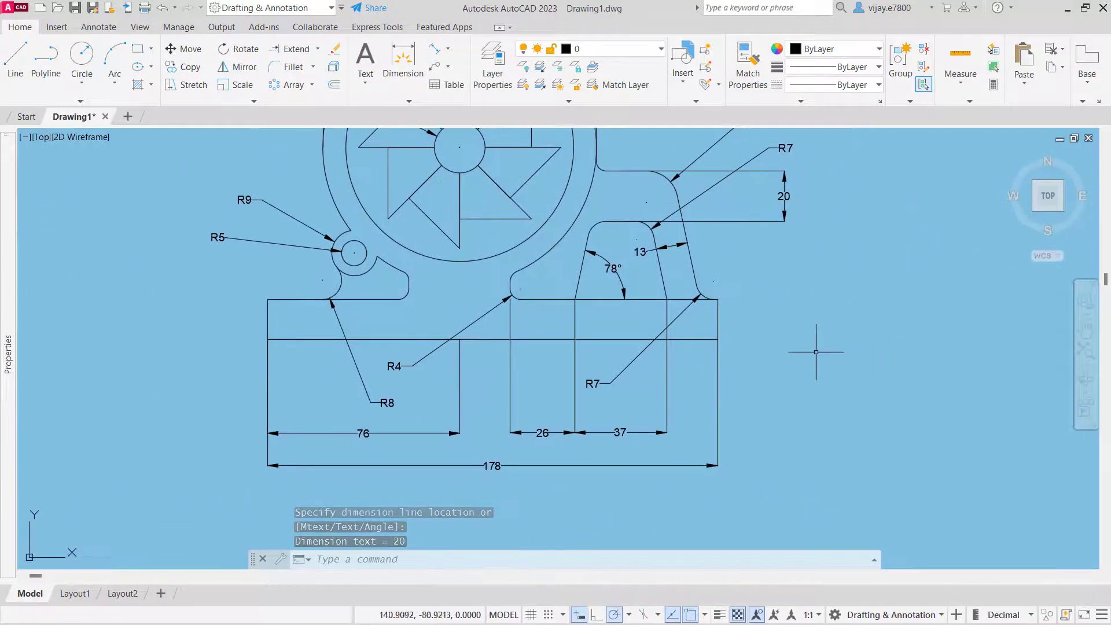
scroll(474, 243, "up", 4)
key("Return")
left_click(478, 245)
left_click(638, 246)
left_click(614, 261)
Step: Add an angular dimension between the right horizontal blade line and the adjacent upper-right diagonal blade line
right_click(613, 300)
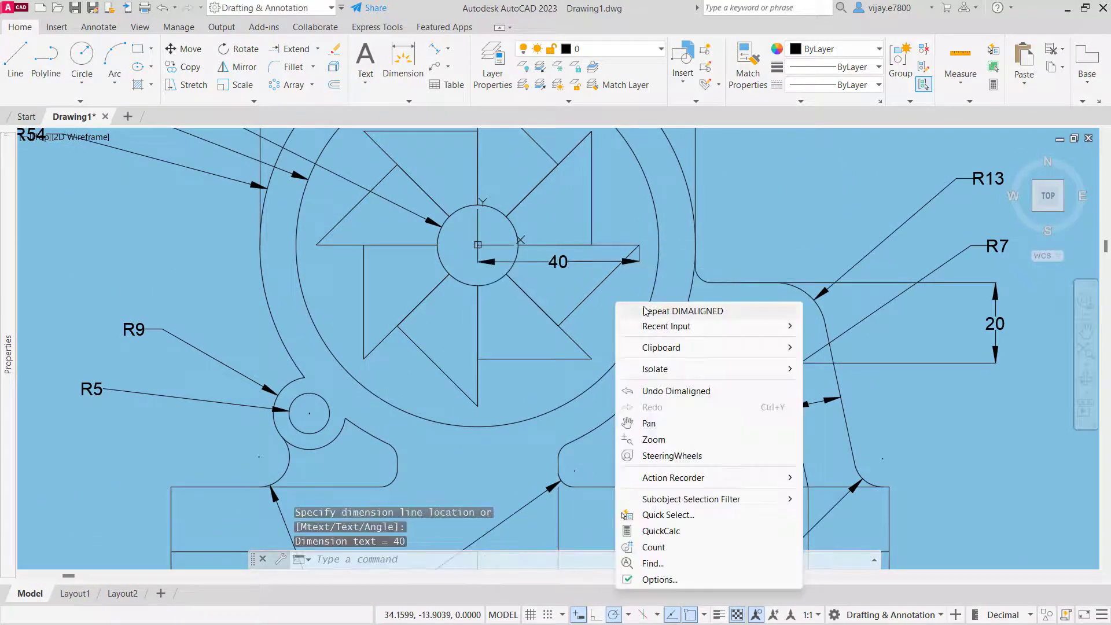
left_click(448, 51)
key("Escape")
left_click(541, 245)
left_click(533, 190)
left_click(563, 211)
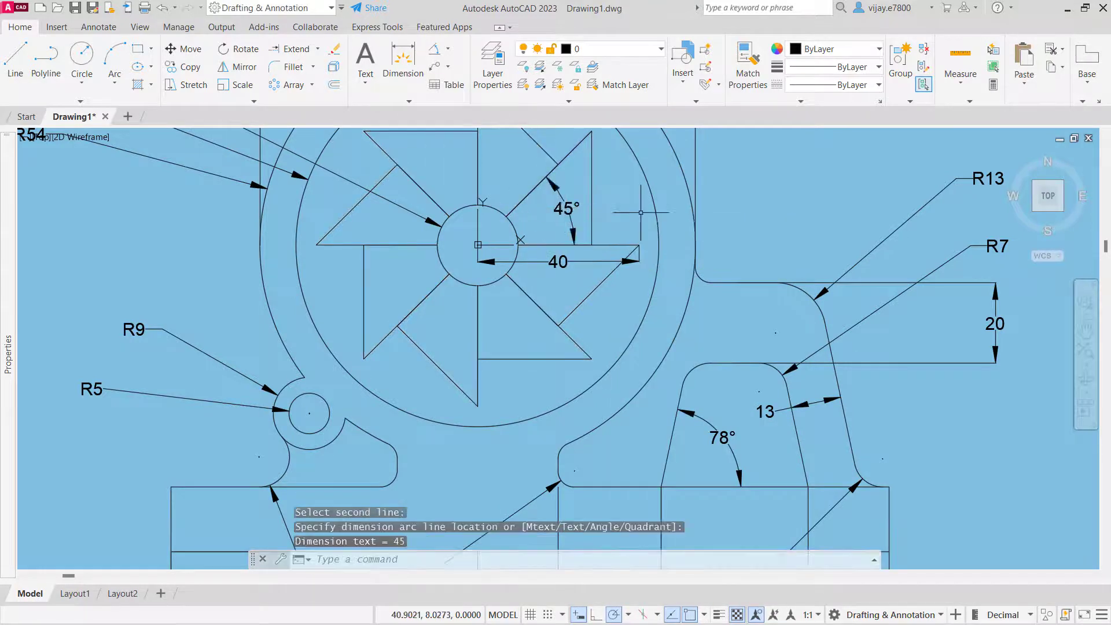
Step: Add a linear dimension for the base's height, placed to the left of the base
scroll(686, 267, "down", 3)
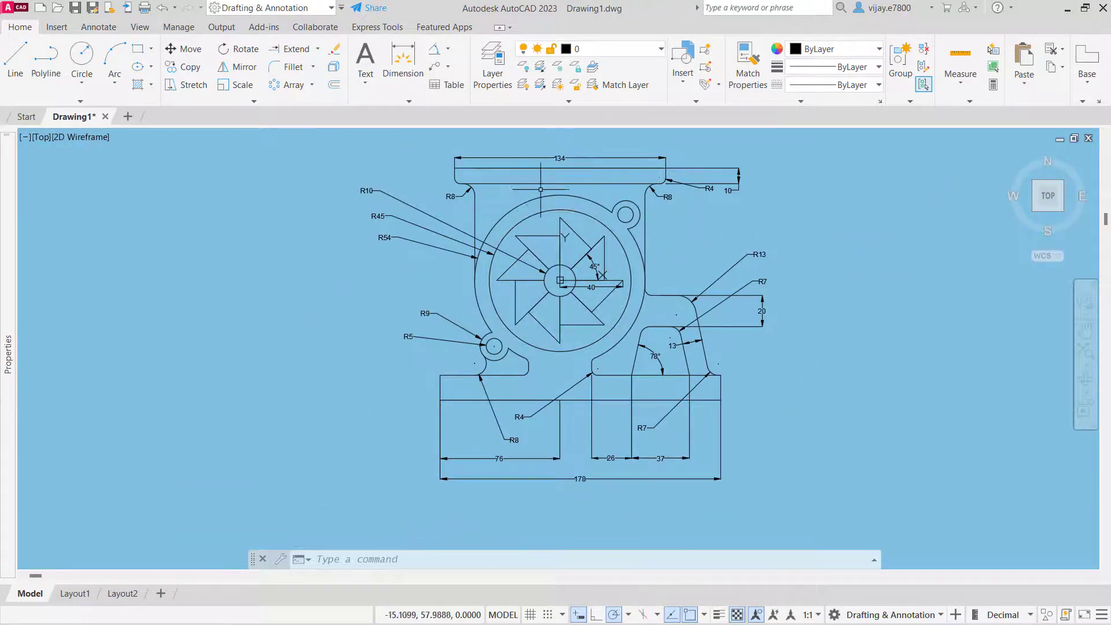
left_click(449, 51)
left_click(457, 68)
left_click(440, 399)
left_click(440, 375)
left_click(411, 387)
Step: Add a linear dimension for the height from the base's bottom edge to the hub's centre, placed to the left of the figure
right_click(337, 402)
left_click(371, 94)
left_click(440, 399)
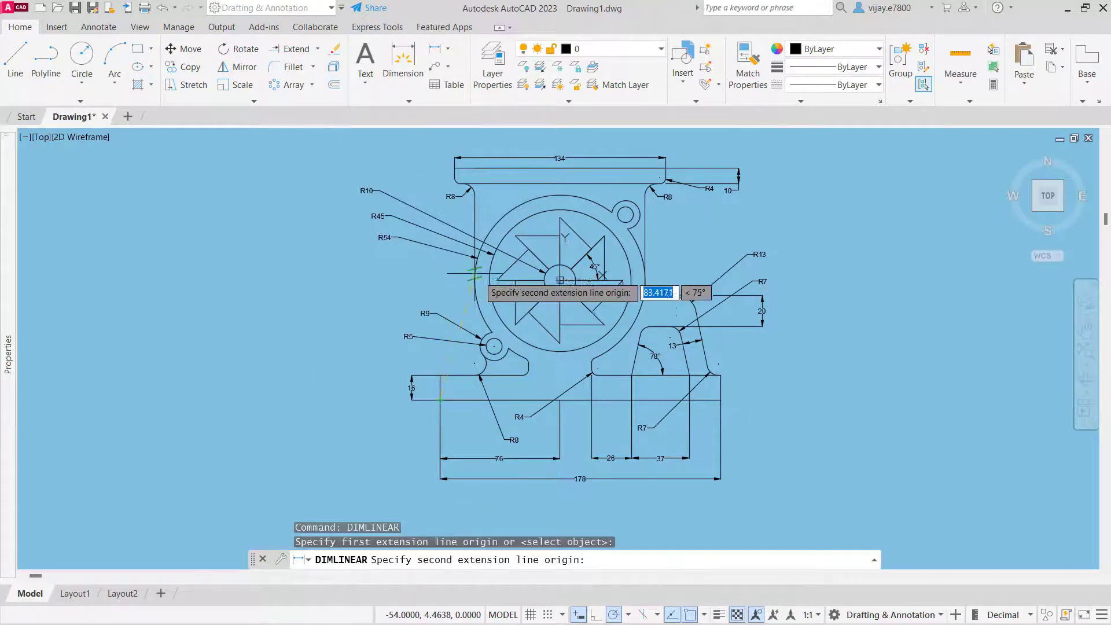
left_click(439, 281)
left_click(370, 300)
Step: Add a linear dimension for the overall height from the base's bottom edge to the flange's top, placed outside the hub-height dimension
key("Return")
left_click(440, 400)
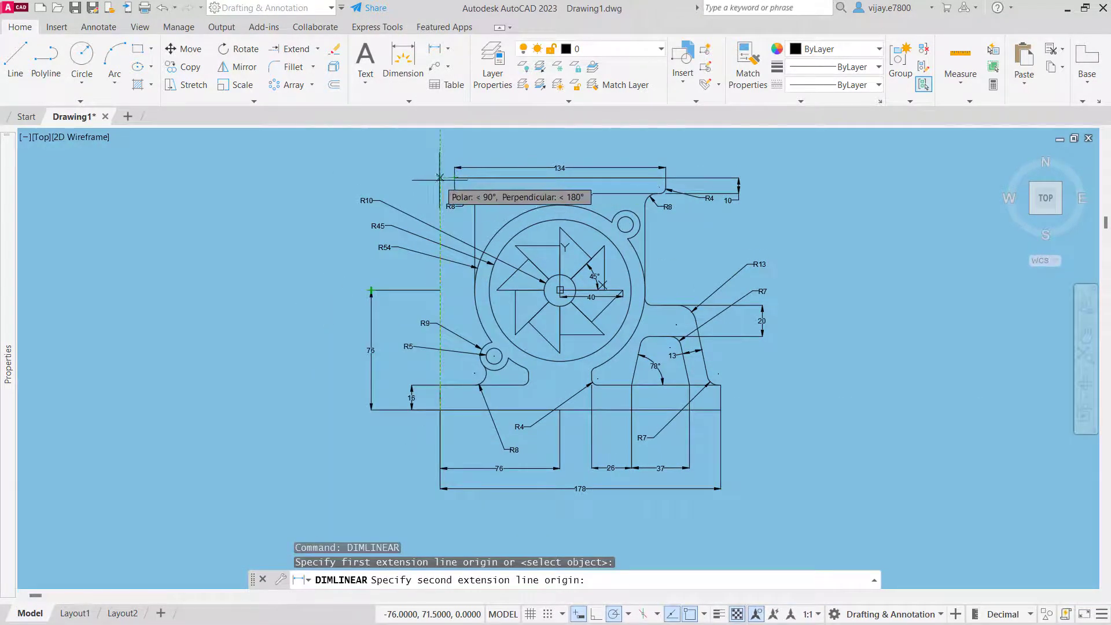
left_click(440, 177)
left_click(329, 292)
left_click(817, 331)
left_click(689, 255)
left_click(738, 185)
left_click(718, 197)
left_click(596, 271)
left_click(544, 529)
left_click(496, 482)
right_click(497, 482)
left_click(540, 335)
left_click(409, 446)
left_click(308, 244)
key("Escape")
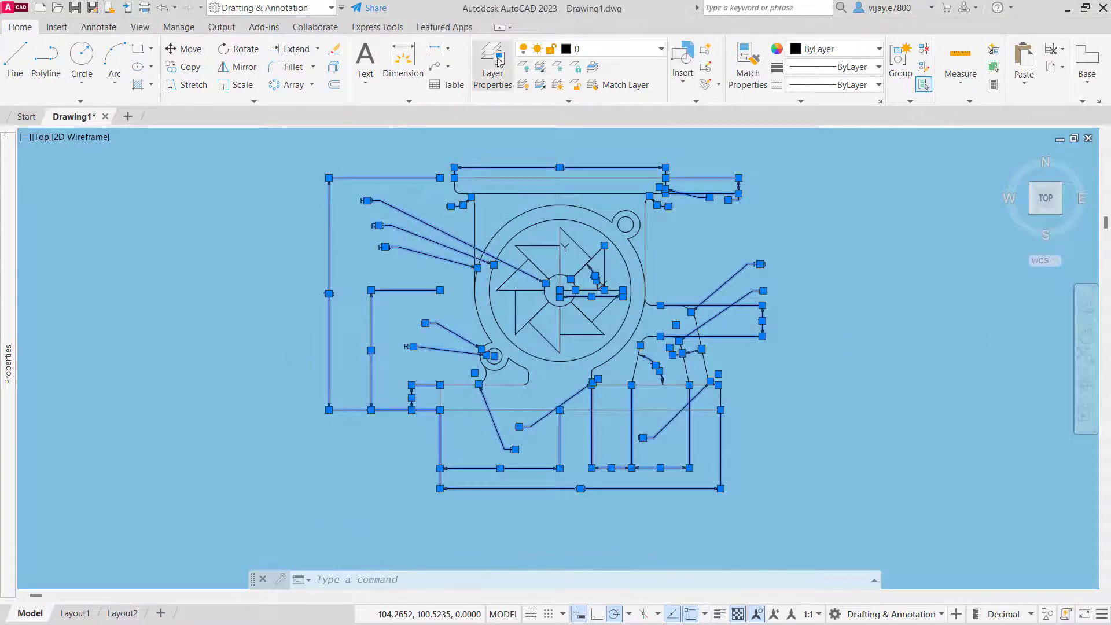
Step: Create a layer named Dimensions, set its colour to red (index 10) and close the layer manager
left_click(493, 57)
left_click(137, 70)
type("Dimensions")
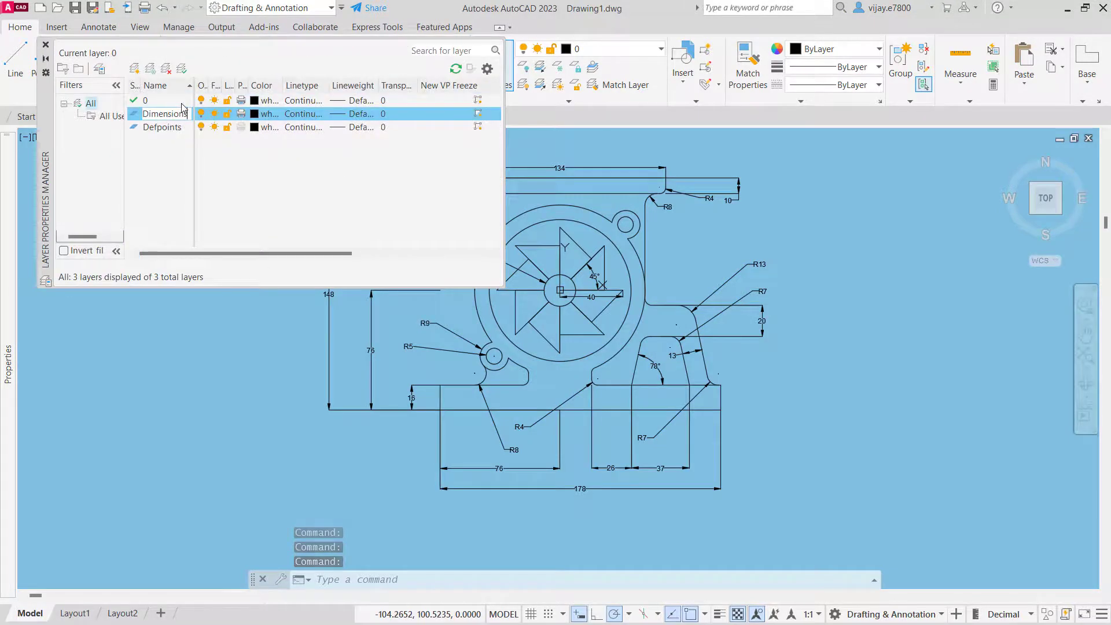
left_click(266, 113)
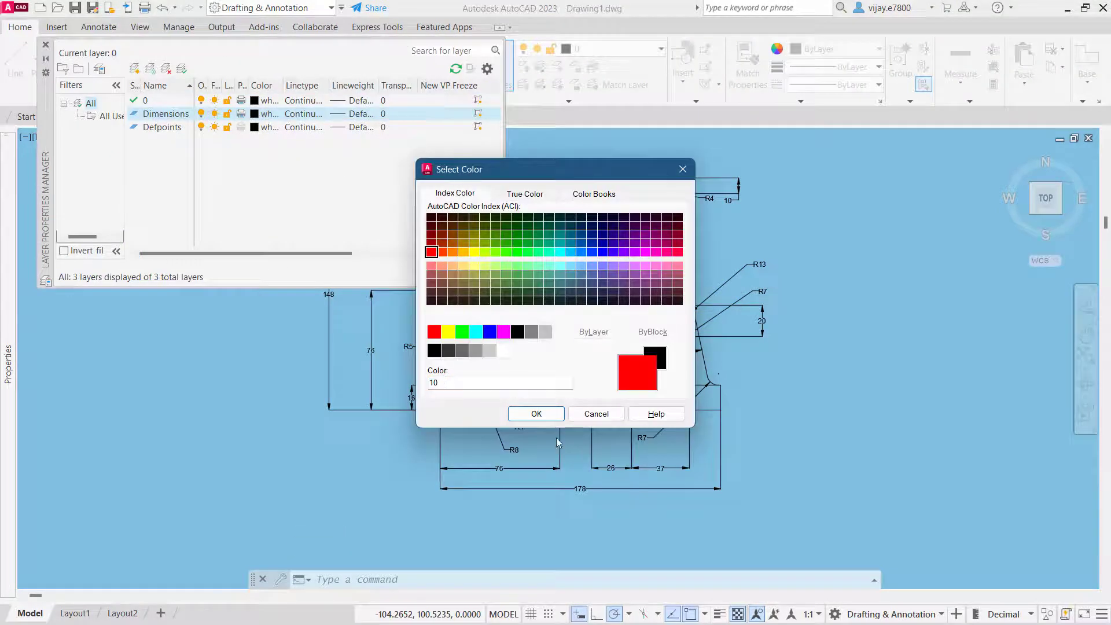
left_click(536, 414)
left_click(45, 45)
Step: Move all the dimensions to the Dimensions layer and turn that layer off
left_click(834, 489)
left_click(428, 373)
left_click(301, 328)
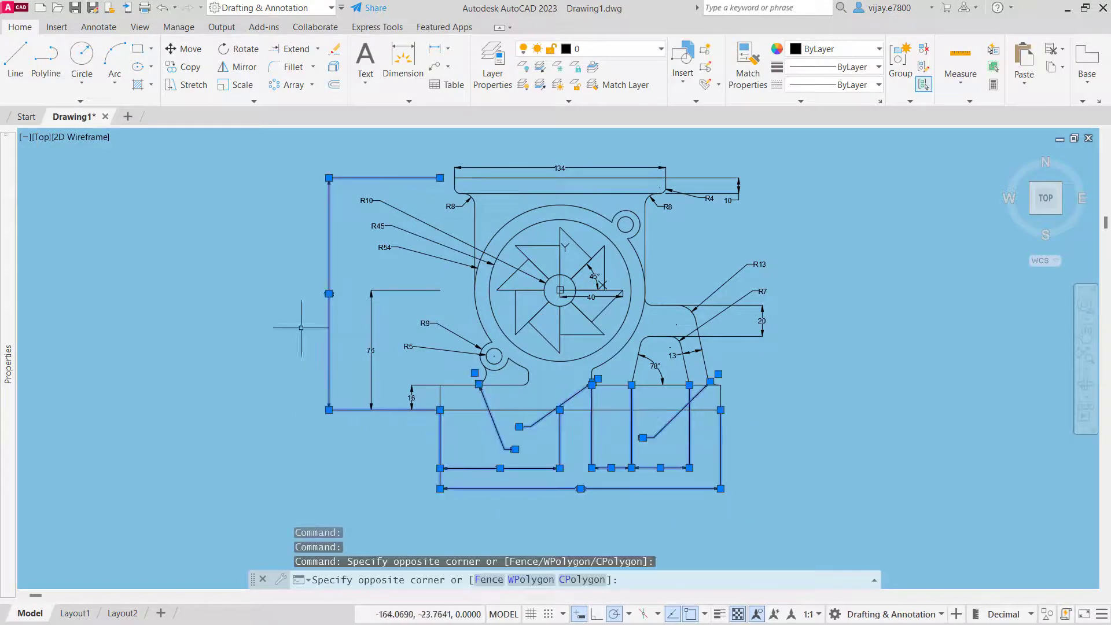
left_click(371, 359)
right_click(830, 211)
left_click(856, 478)
left_click(613, 48)
left_click(597, 101)
left_click(613, 48)
left_click(525, 101)
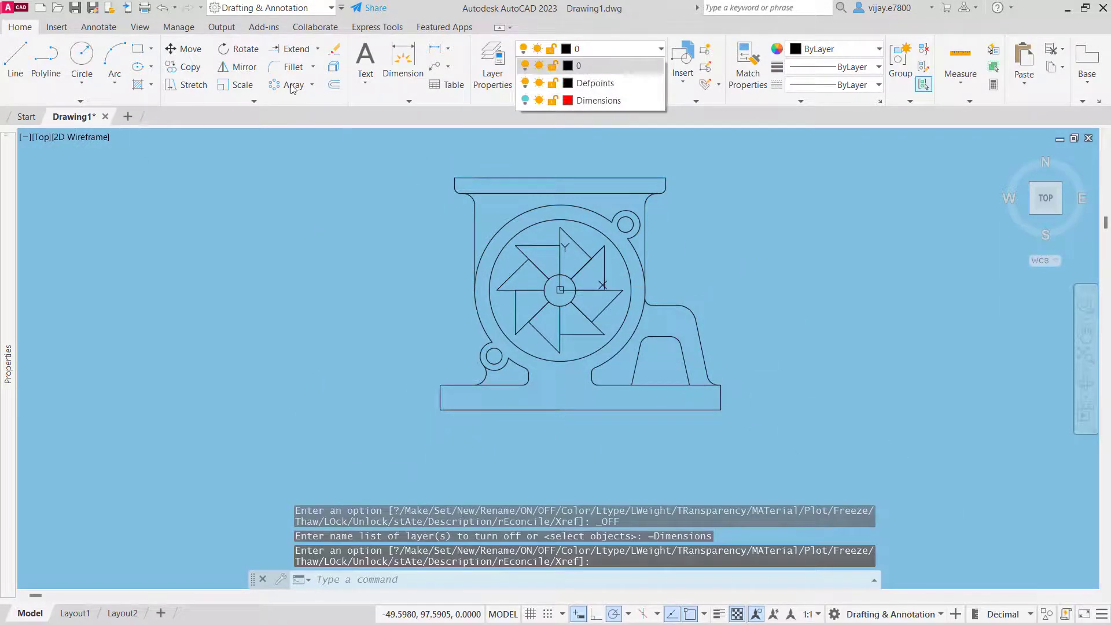
Step: Fill all the impeller blades with a solid hatch in colour 34,52,110
left_click(138, 85)
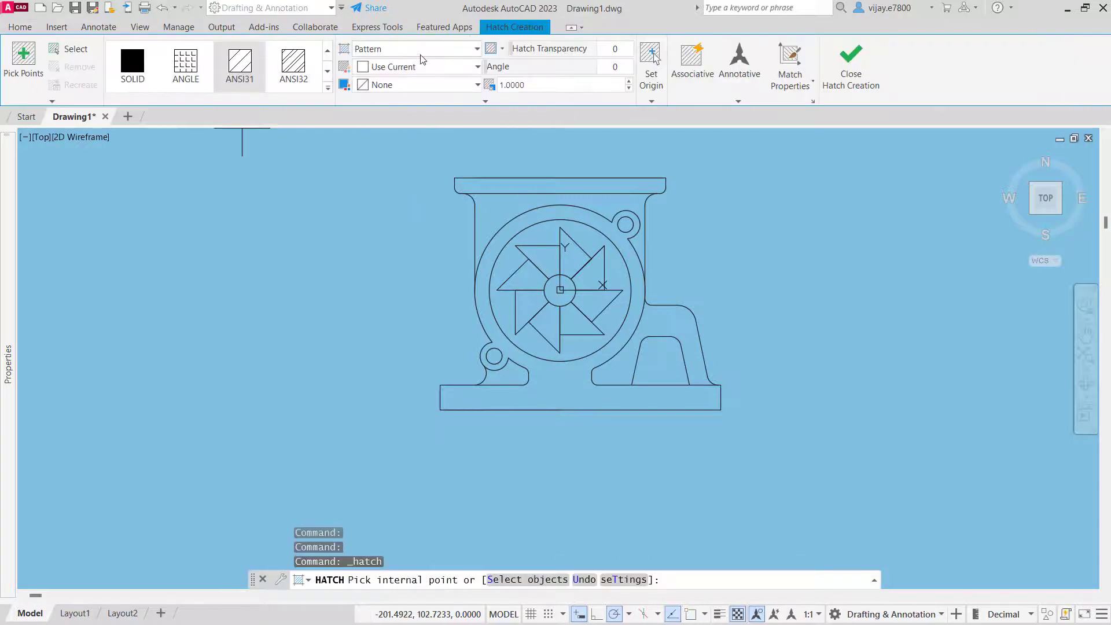
left_click(421, 50)
left_click(393, 60)
left_click(416, 66)
left_click(448, 145)
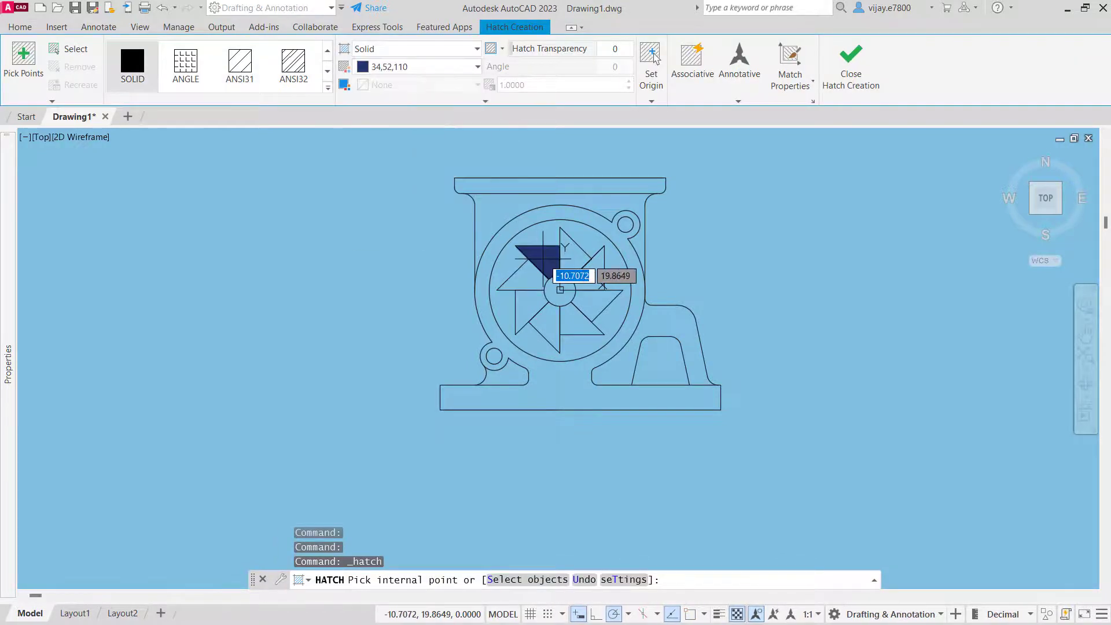
left_click(539, 255)
left_click(582, 255)
left_click(602, 281)
left_click(576, 321)
left_click(529, 284)
left_click(524, 310)
left_click(549, 329)
left_click(850, 64)
Step: Fill the housing interior around the blades, the top flange and the right support with a solid hatch in colour 19,155,72
left_click(439, 67)
left_click(464, 148)
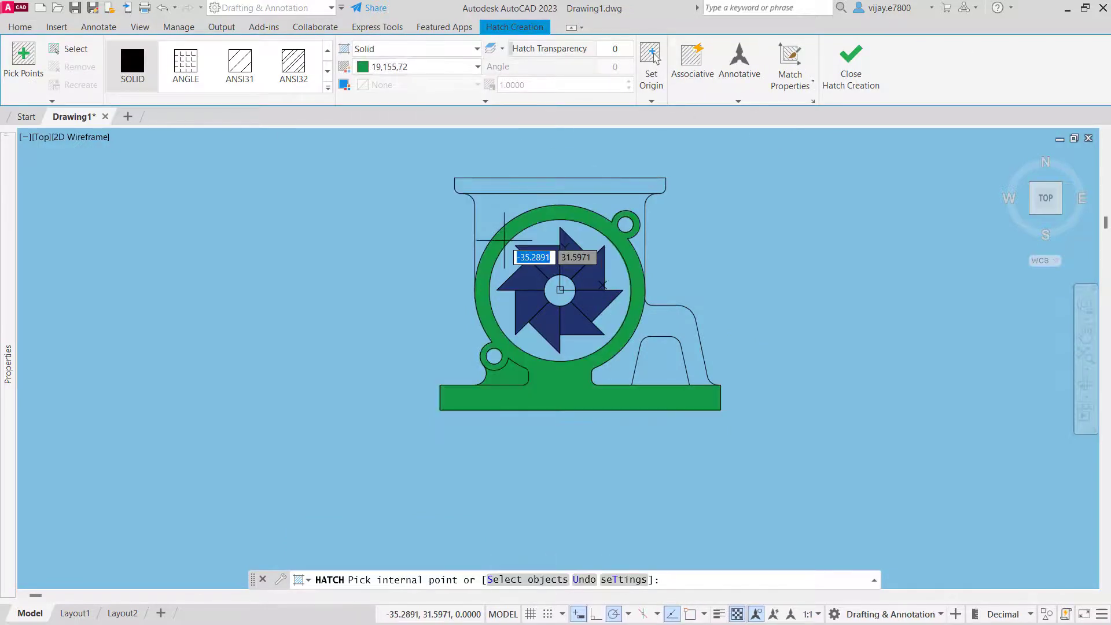
left_click(509, 267)
left_click(535, 185)
left_click(659, 324)
scroll(500, 466, "up", 10)
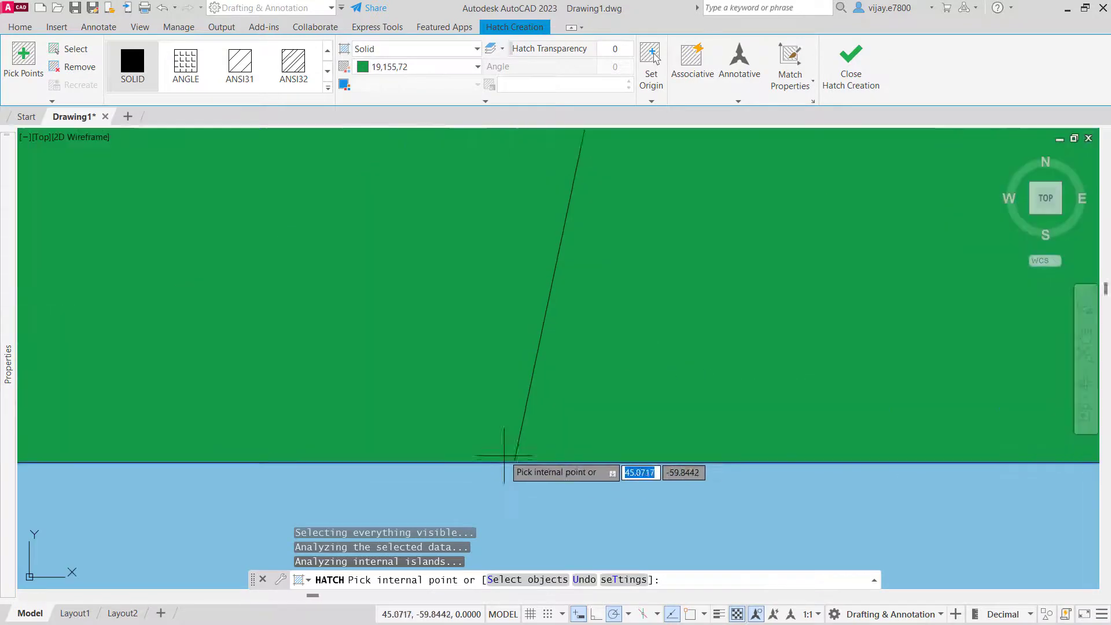
scroll(453, 469, "down", 10)
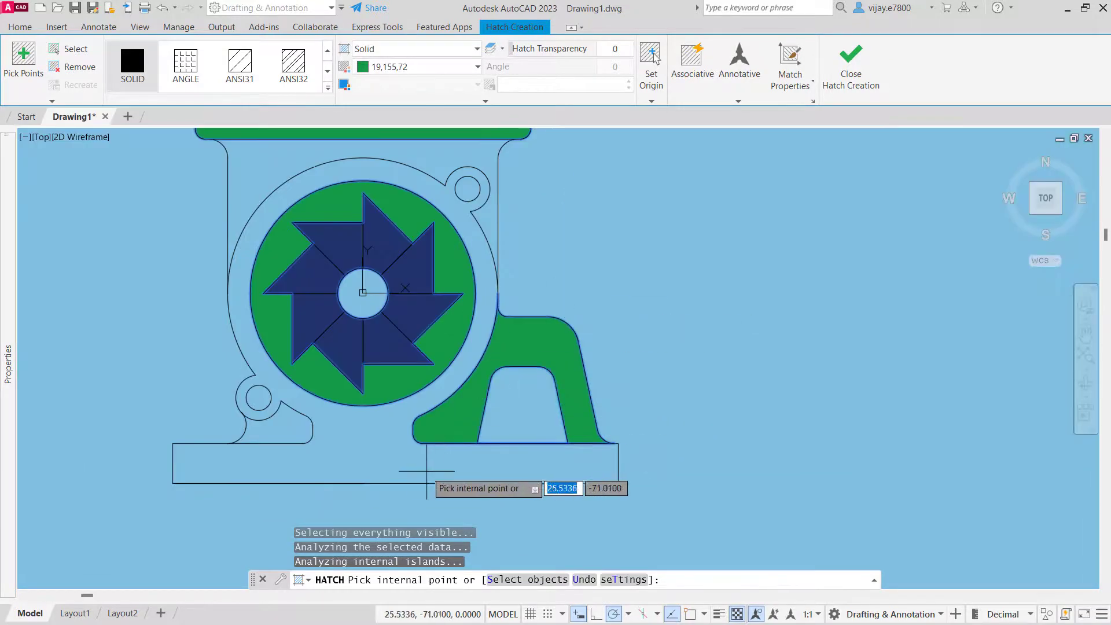
left_click(850, 64)
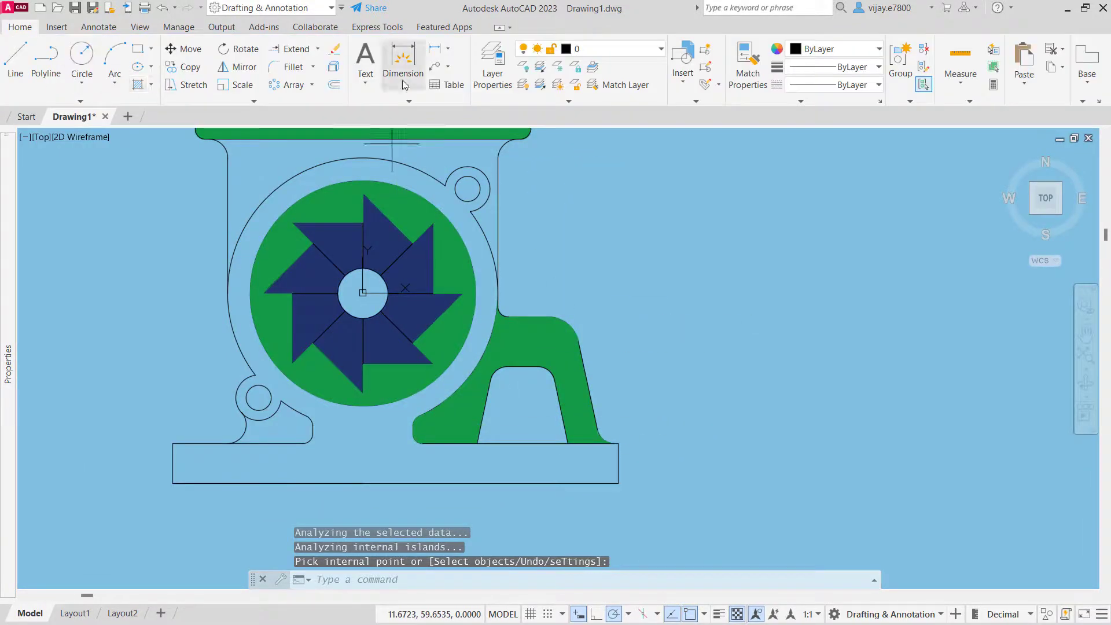
Step: Fill the housing ring with its lugs and the base with a solid hatch in colour 248,153,30
left_click(174, 67)
left_click(416, 67)
left_click(399, 151)
left_click(289, 185)
left_click(185, 63)
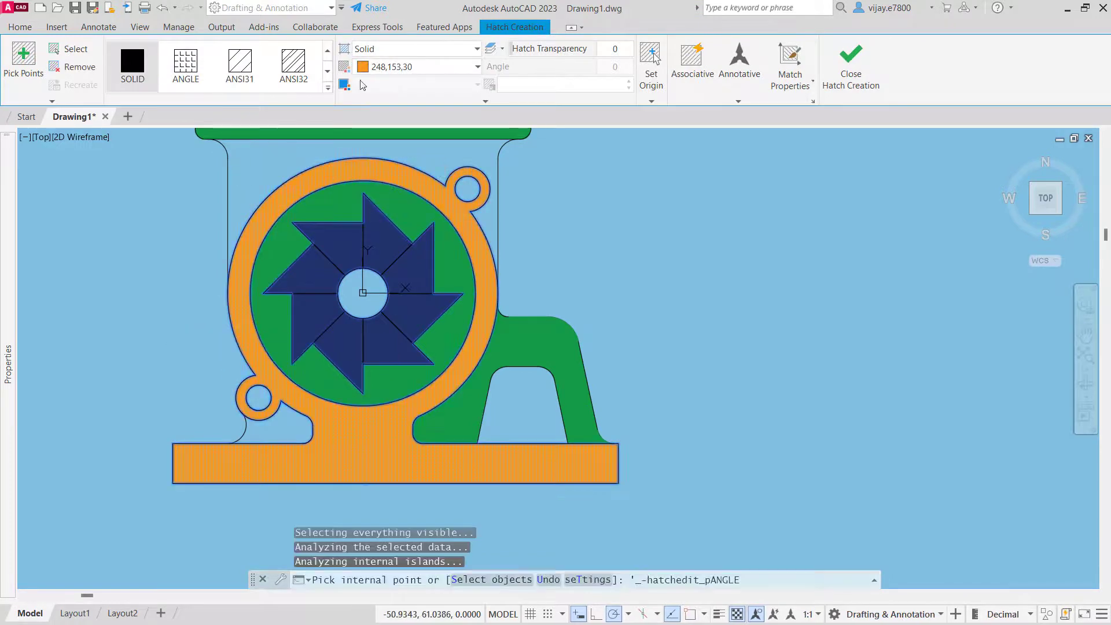
key("Return")
Step: Fill both lug holes, the body areas beneath the flange and the area below the lower-left lug with a solid hatch in colour 16,86,137
left_click(138, 85)
left_click(416, 67)
left_click(382, 93)
left_click(468, 189)
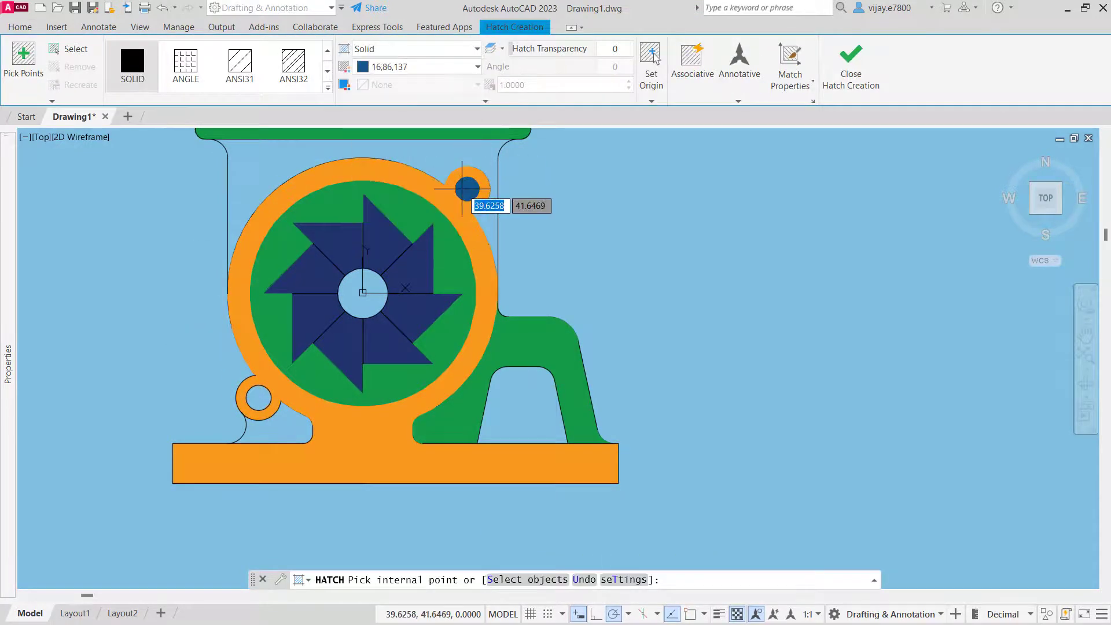
left_click(258, 398)
left_click(272, 428)
key("Return")
scroll(705, 241, "down", 3)
left_click_drag(704, 241, 481, 284)
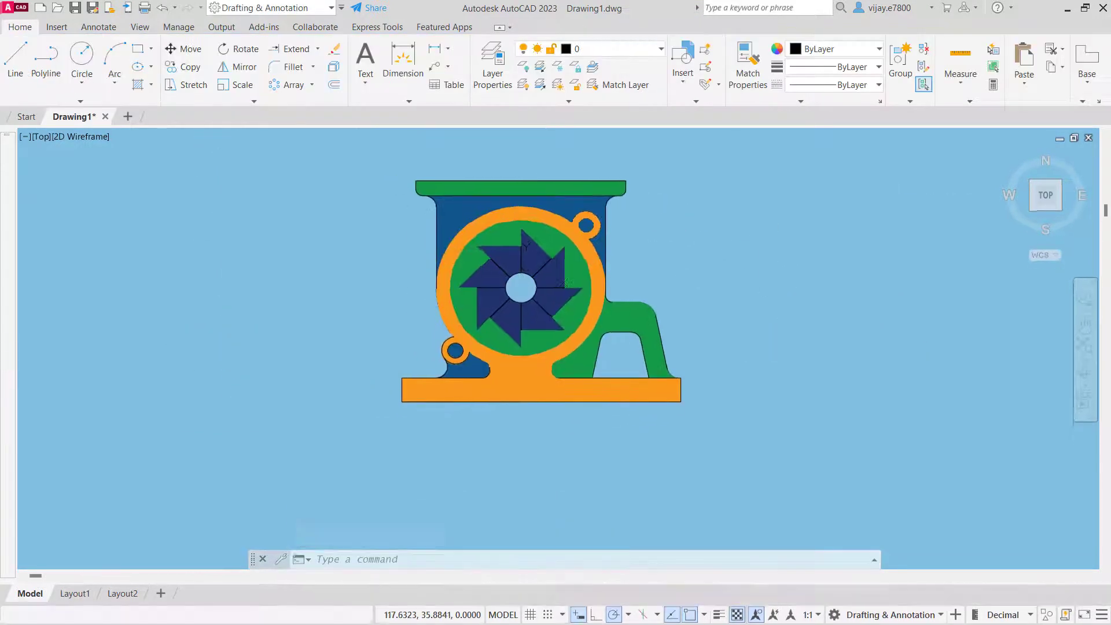
Step: Turn the Dimensions layer on and make it the current layer
left_click_drag(520, 48, 578, 48)
key("Escape")
left_click(608, 49)
left_click(525, 100)
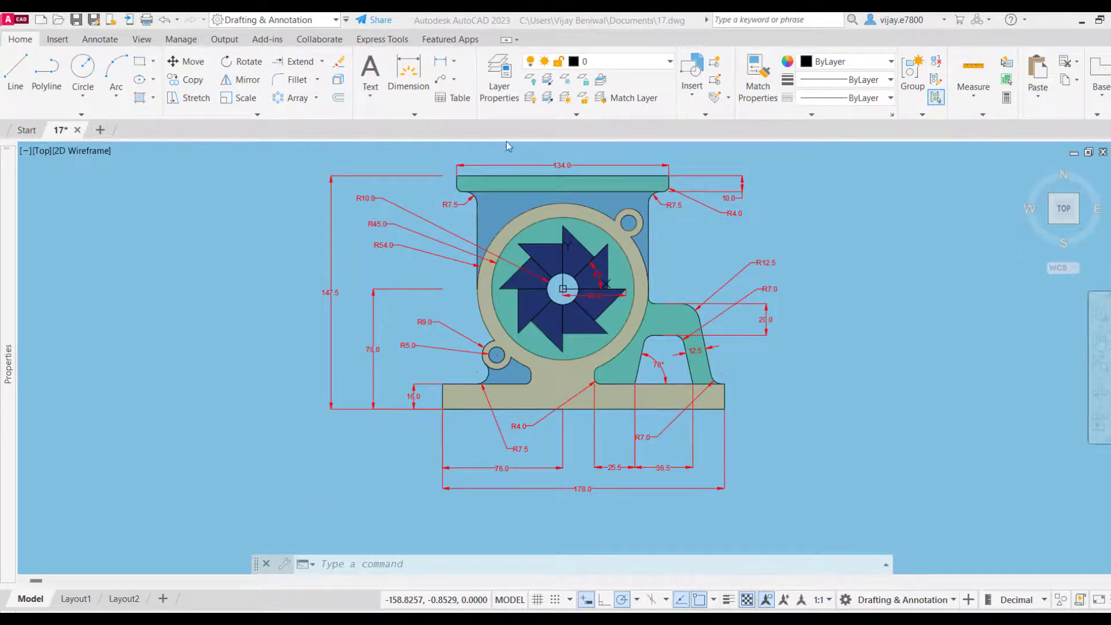
left_click(669, 64)
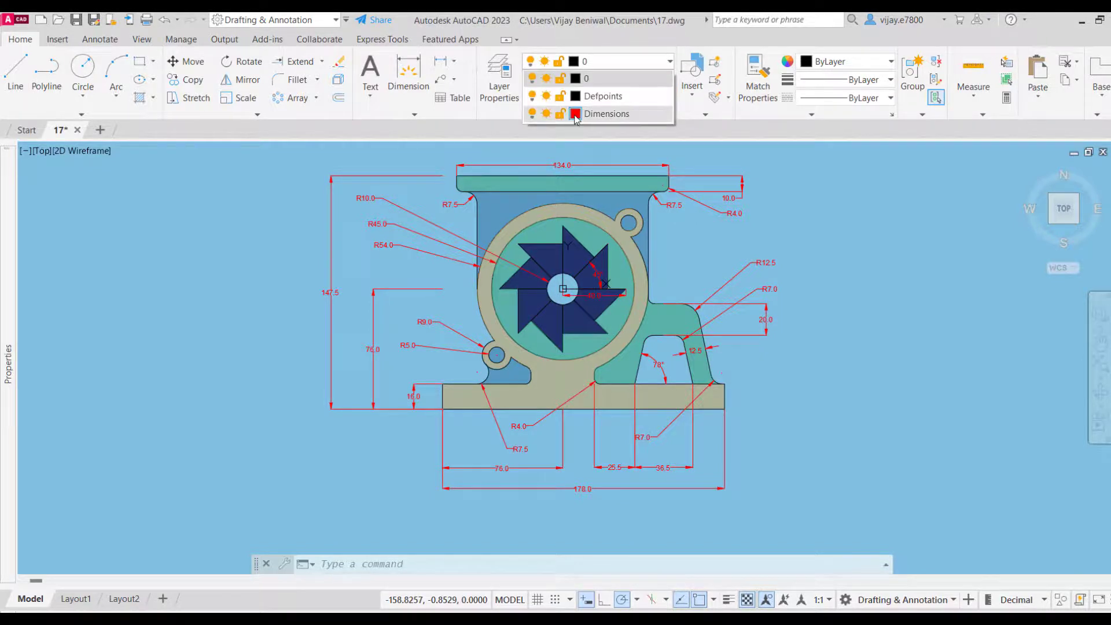
left_click(602, 113)
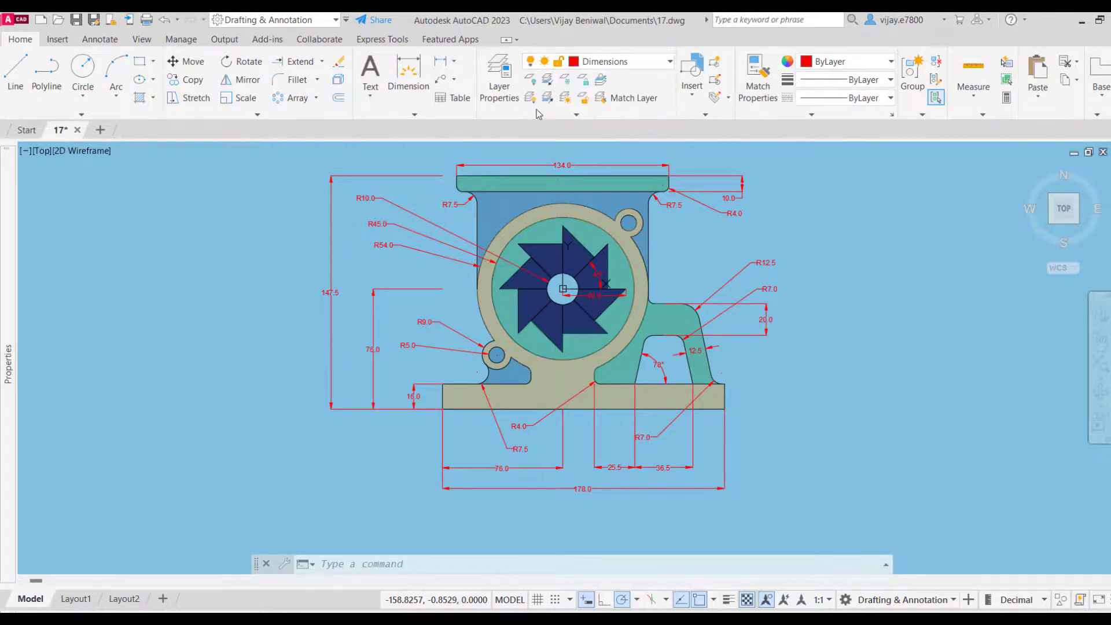
Step: Turn the Dimensions layer off to view the coloured figure alone, and turn it back on
left_click(603, 62)
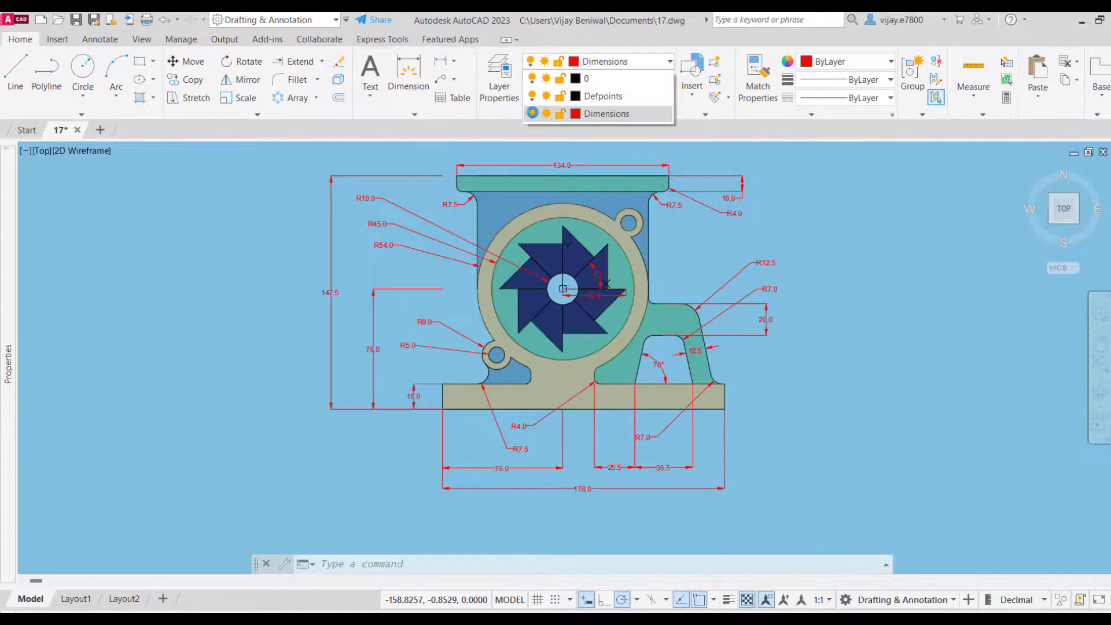
left_click(532, 113)
left_click(524, 293)
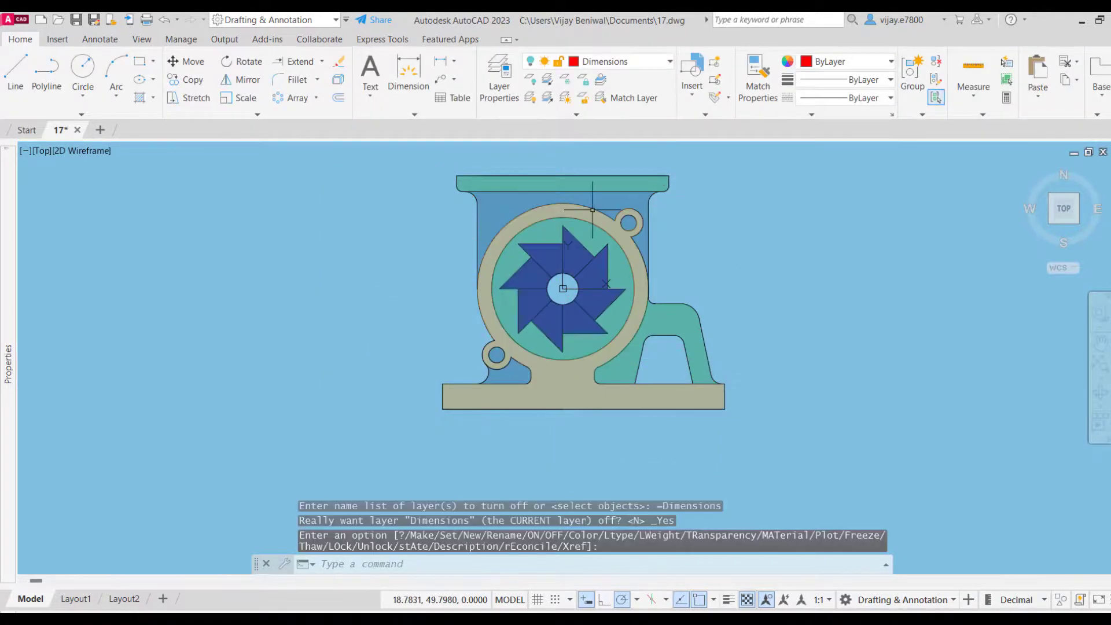
left_click(655, 59)
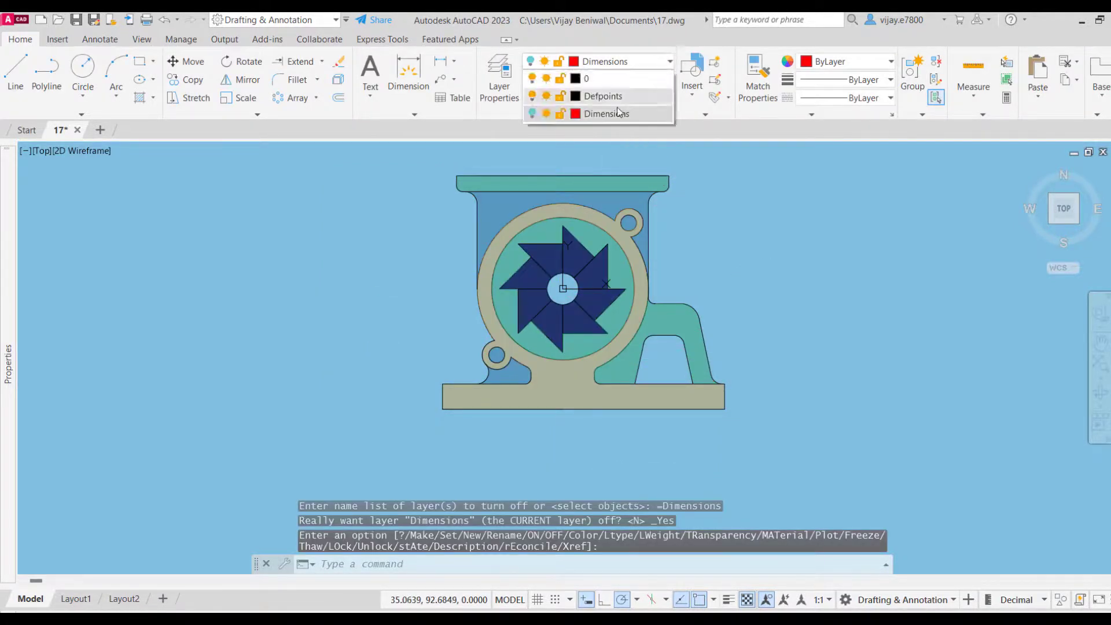
left_click(531, 114)
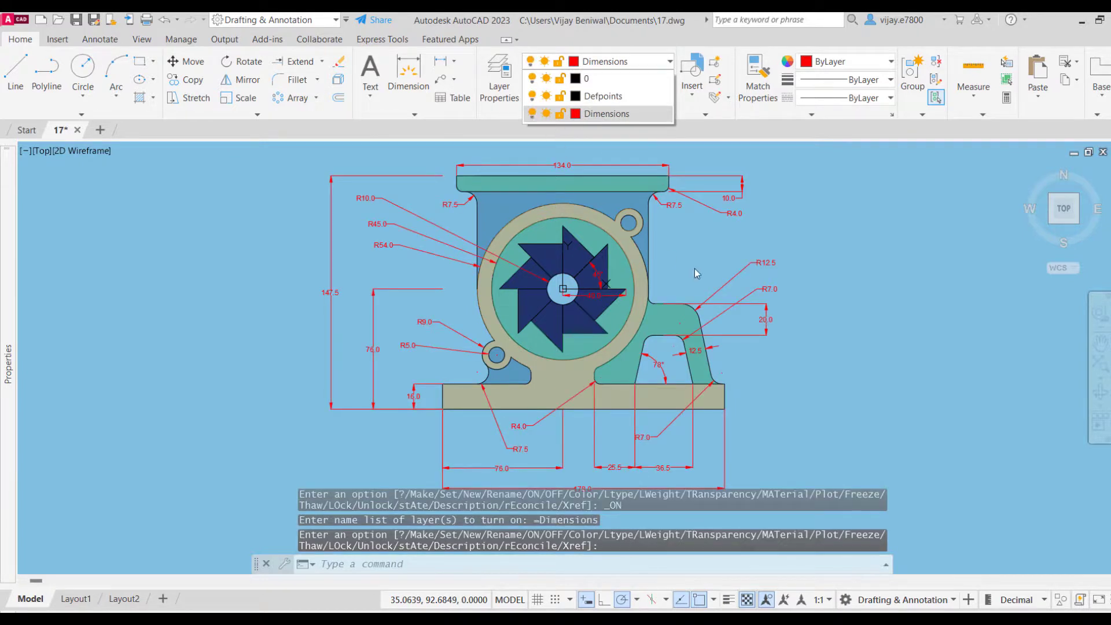